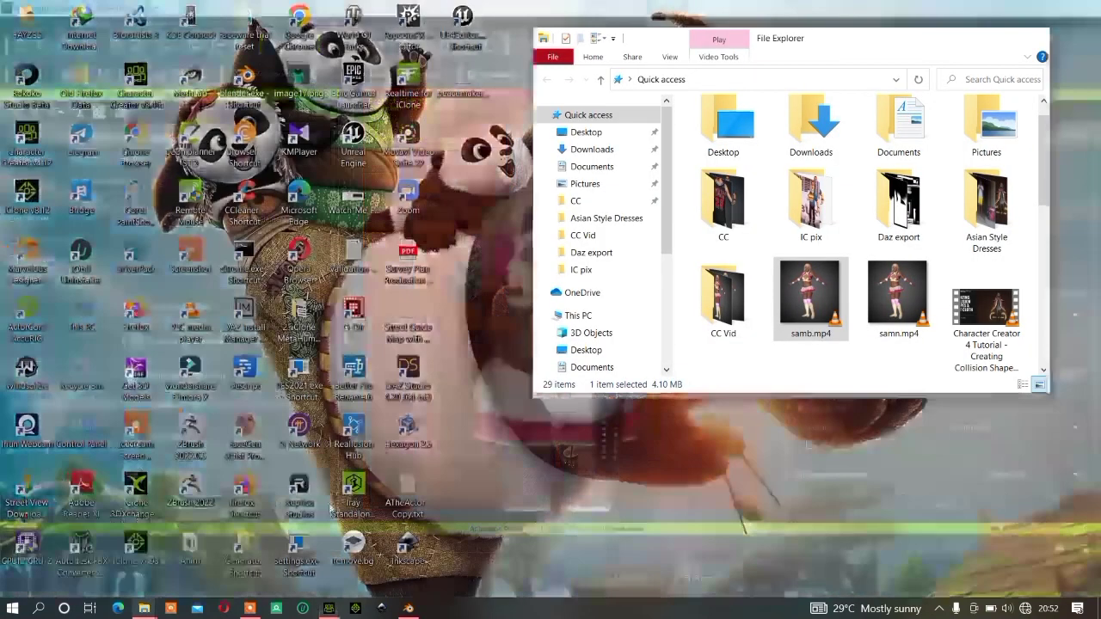
- Watch samb.mp4 as a reference for the skirt's motion, close it, and switch to Character Creator 4
click(73, 546)
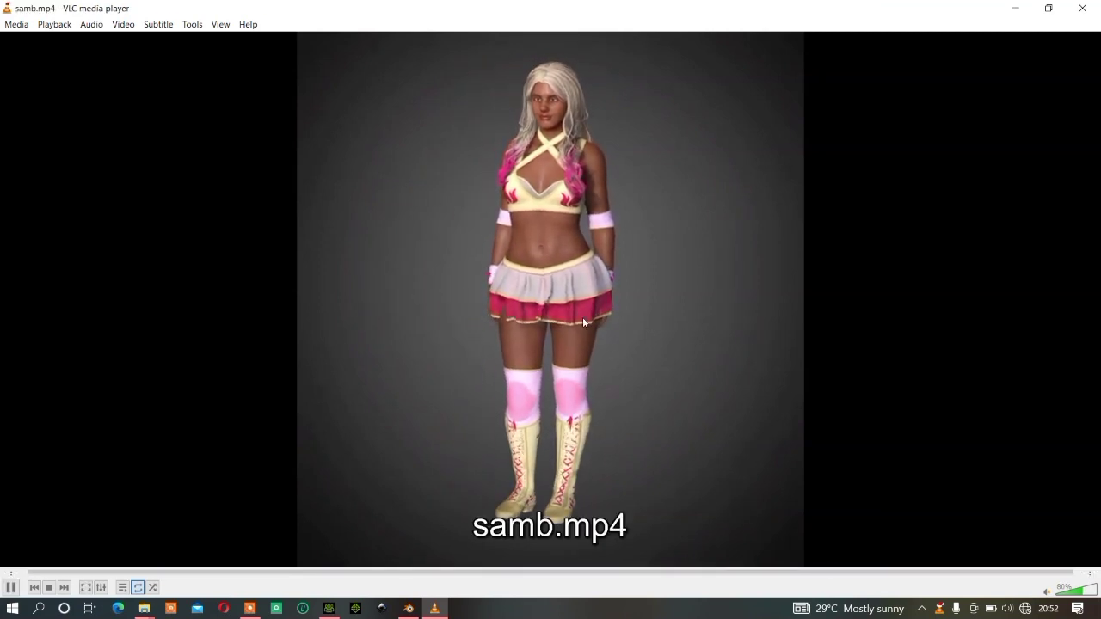
click(1088, 9)
click(545, 397)
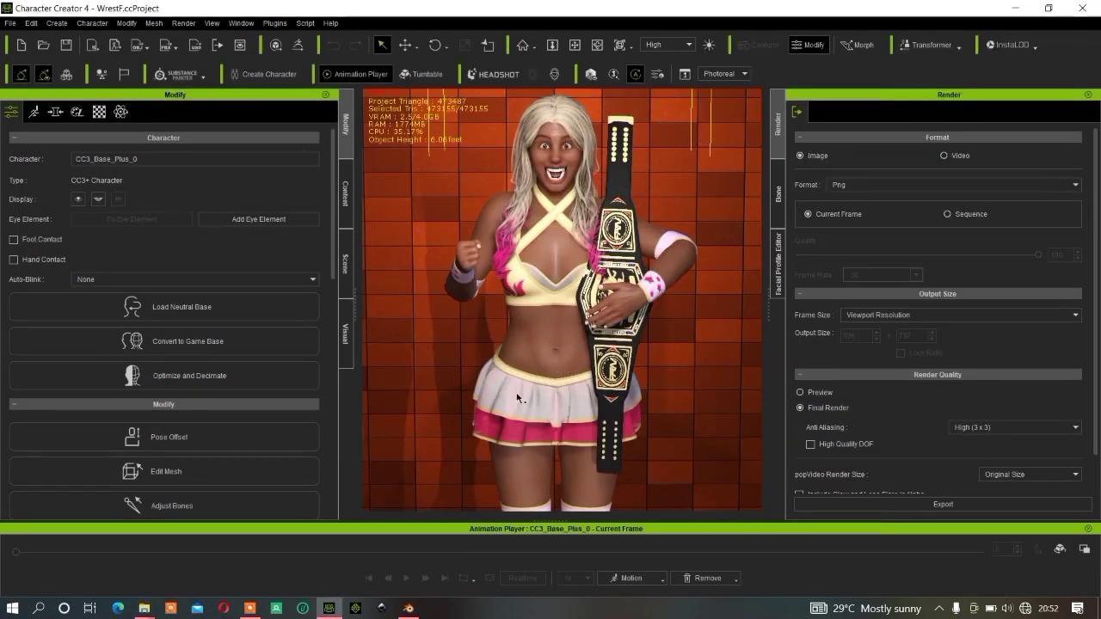
- Export only the character's skirt as an OBJ file named skirt to the Daz export folder, using the Y-Up axis and Default motion
click(568, 423)
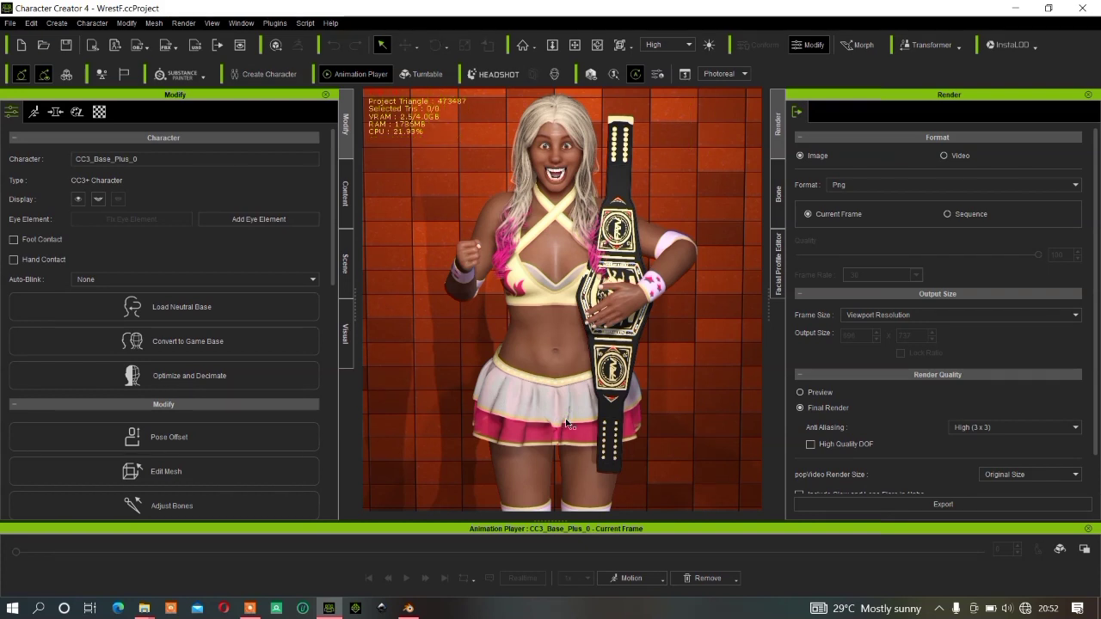
click(566, 432)
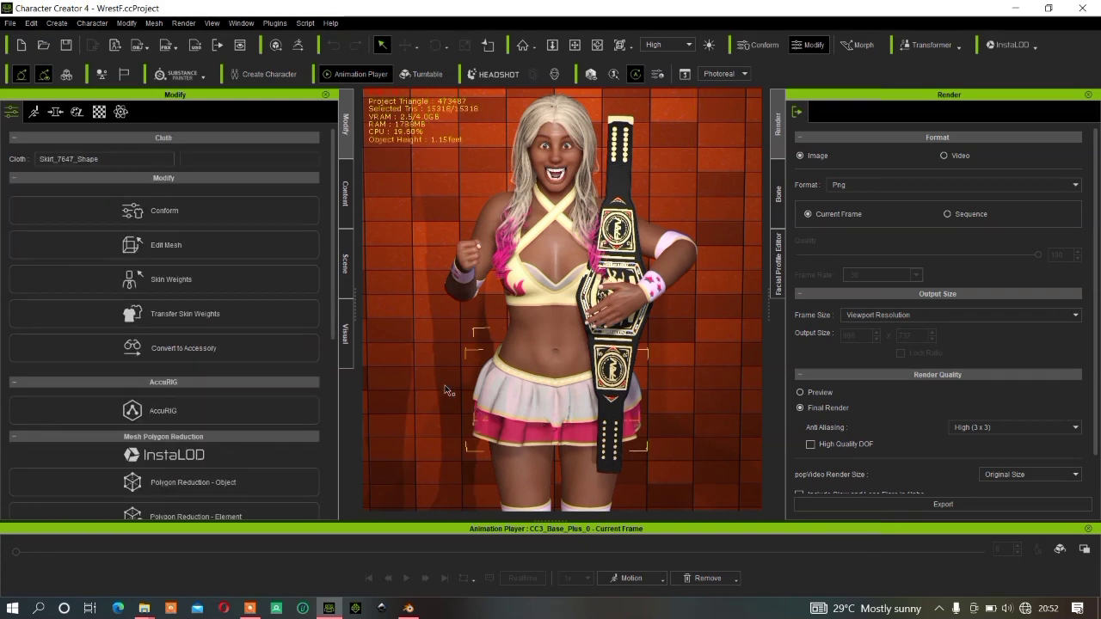
click(10, 24)
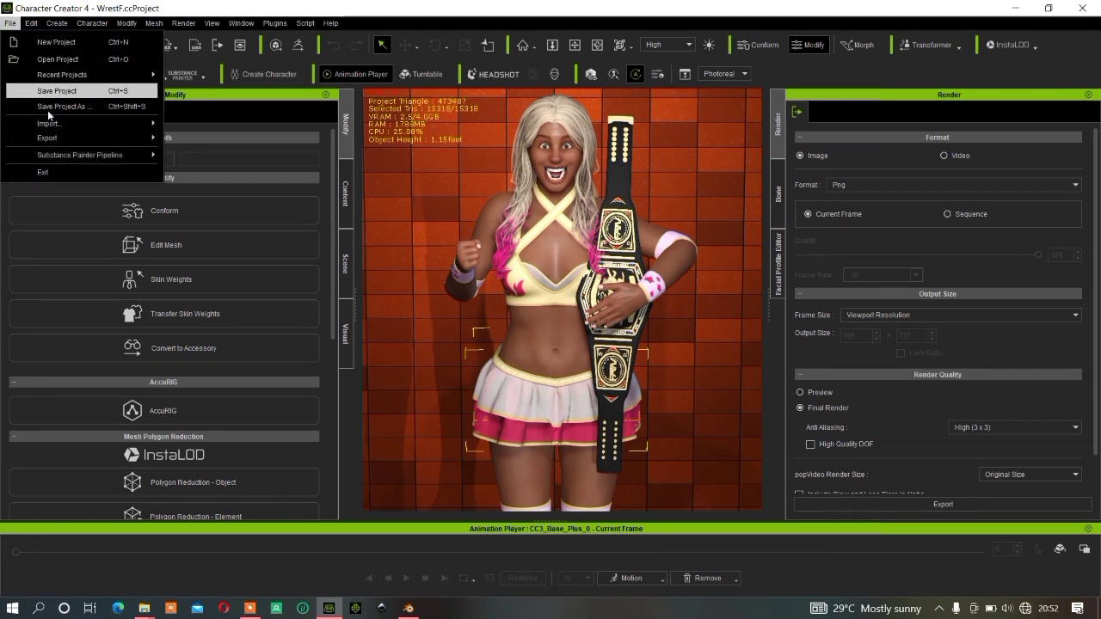
mouse_move(56, 139)
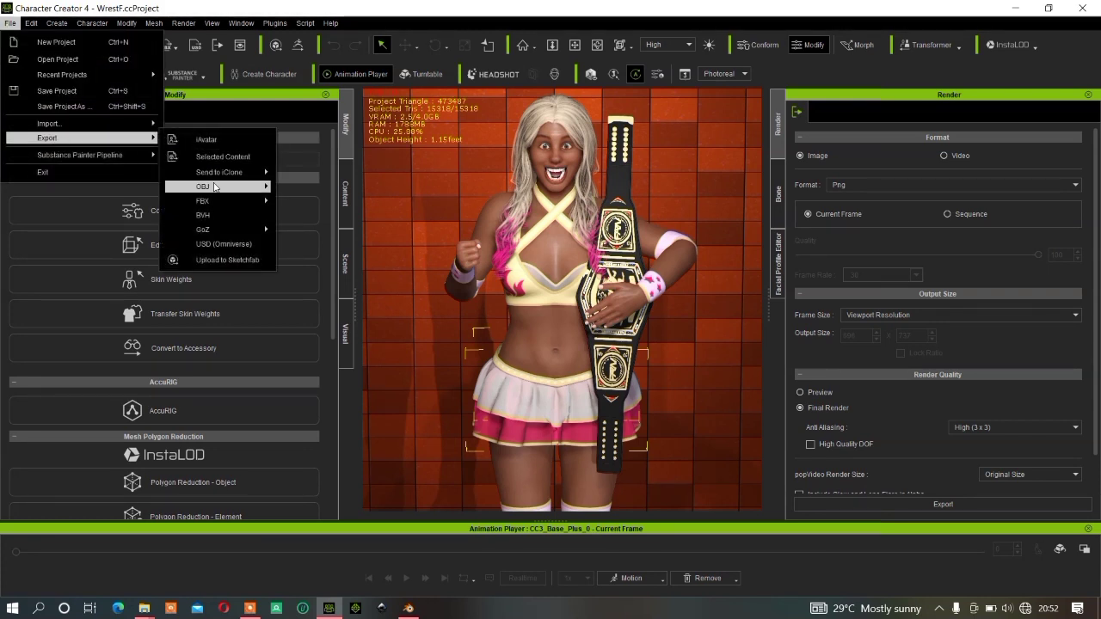
mouse_move(211, 187)
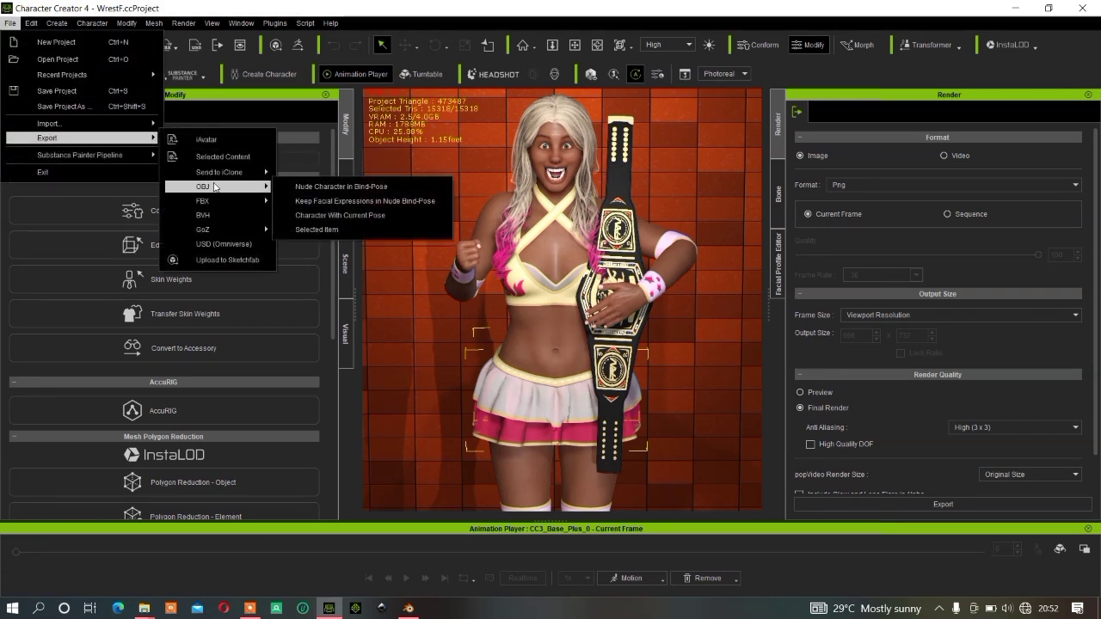
click(320, 231)
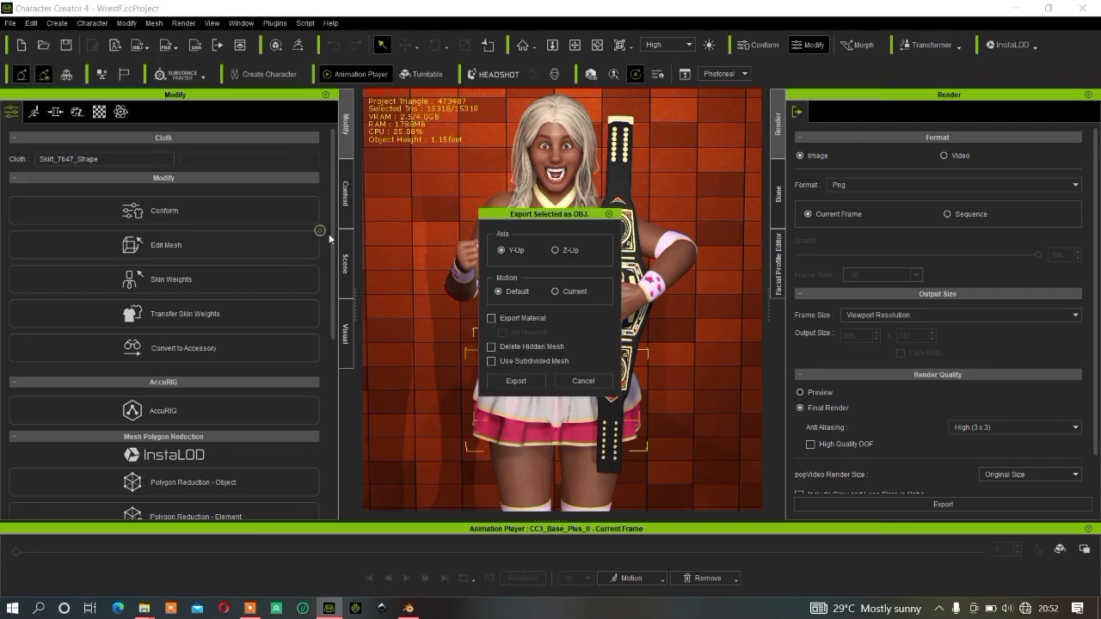
click(530, 379)
text(h)
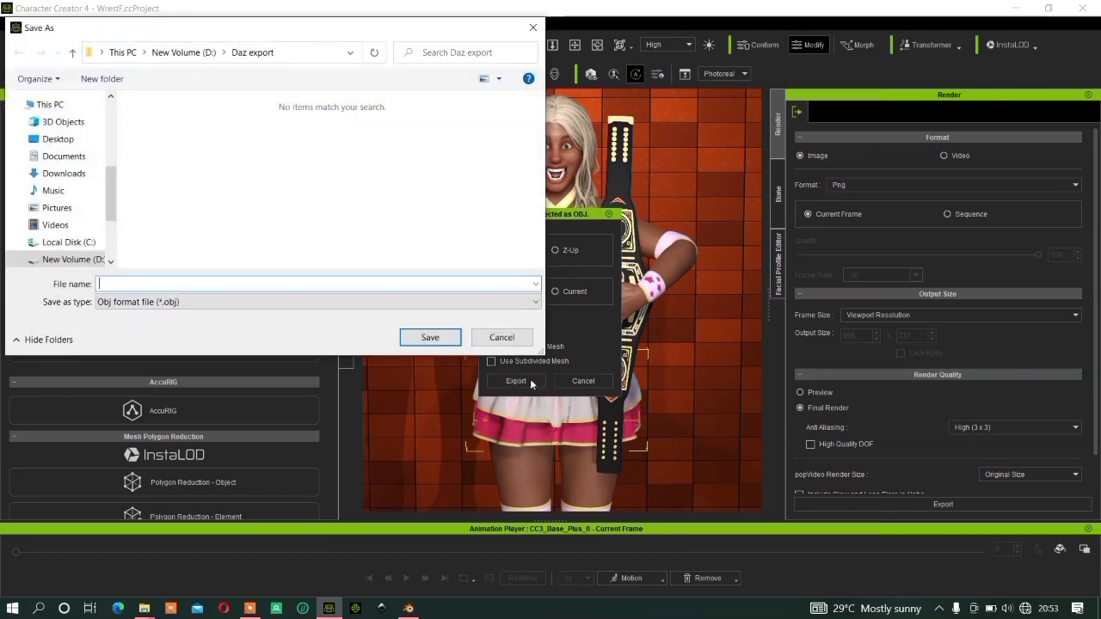
text(sk)
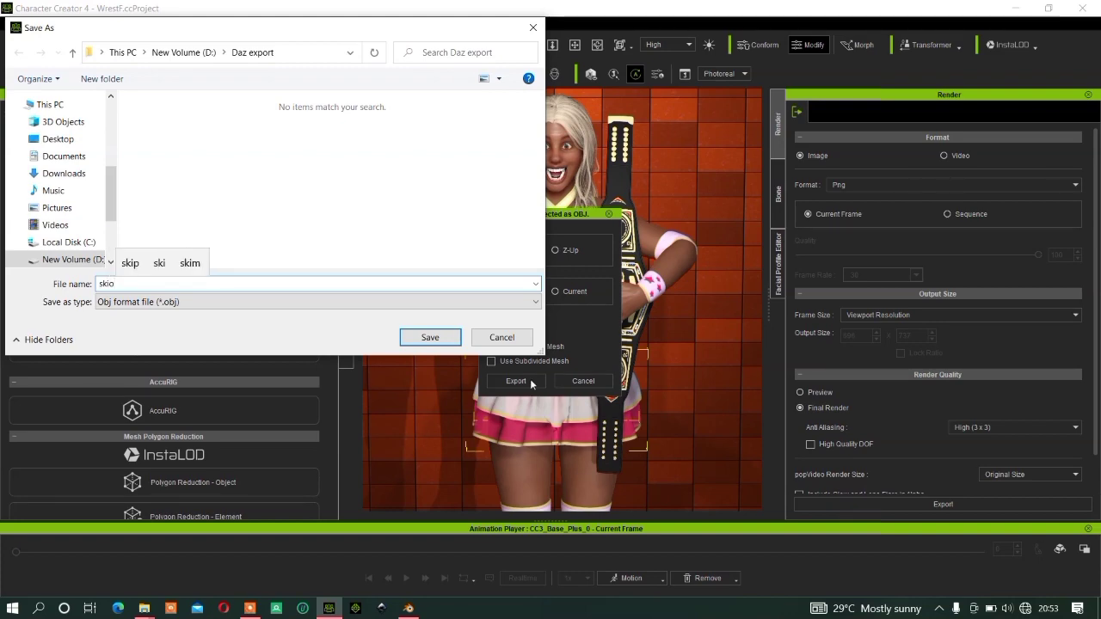
text(irt)
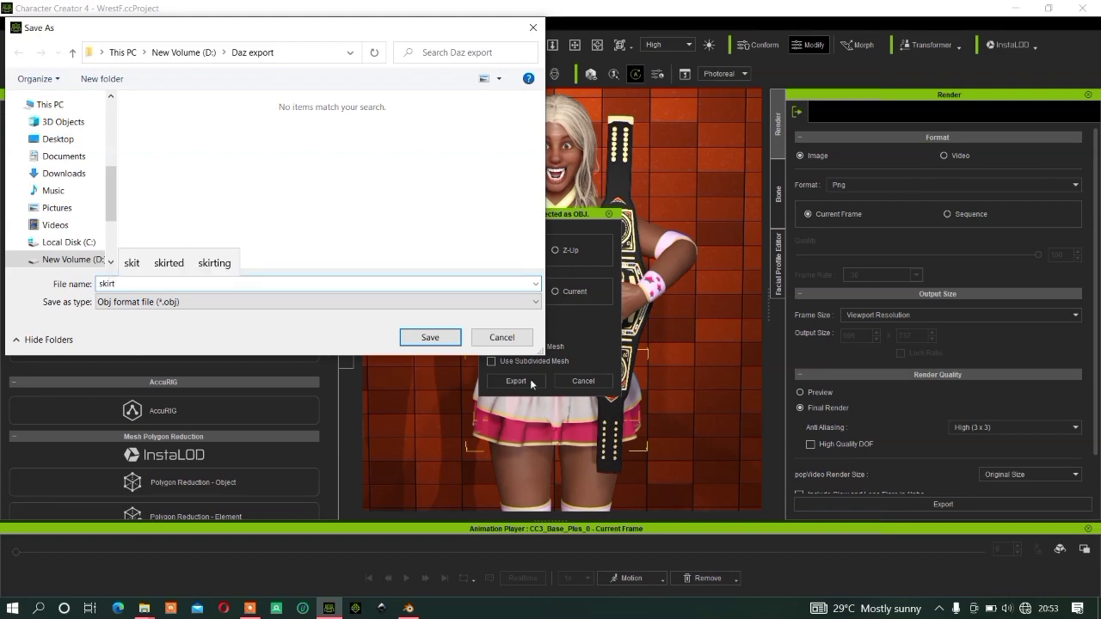
key(Return)
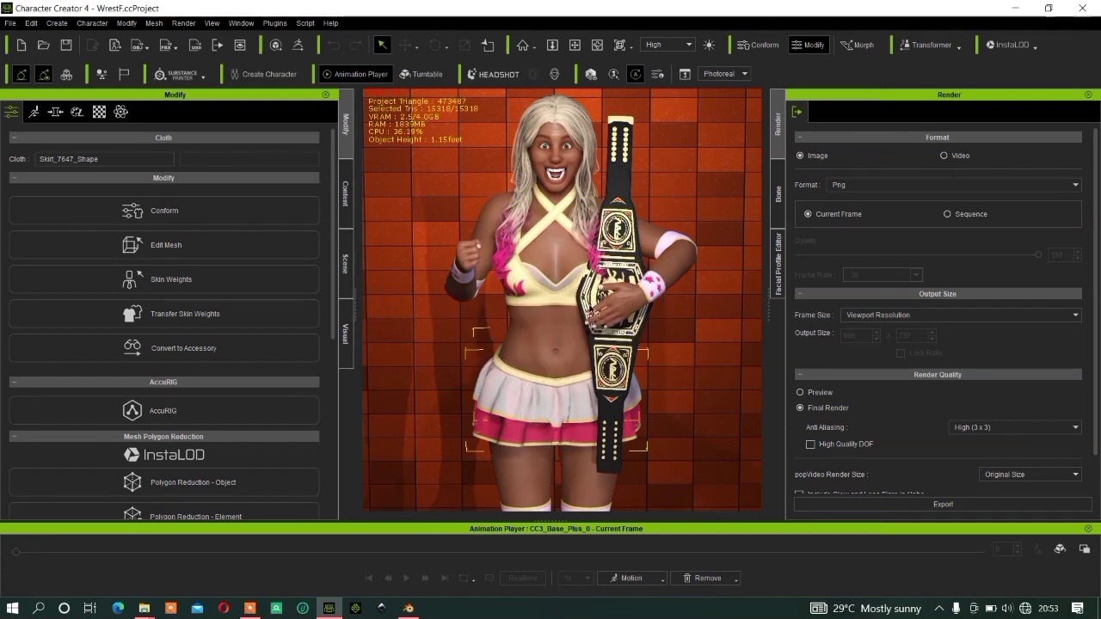
- Hide the Wall_Back prop and the wrestling championship belt in the scene
click(345, 265)
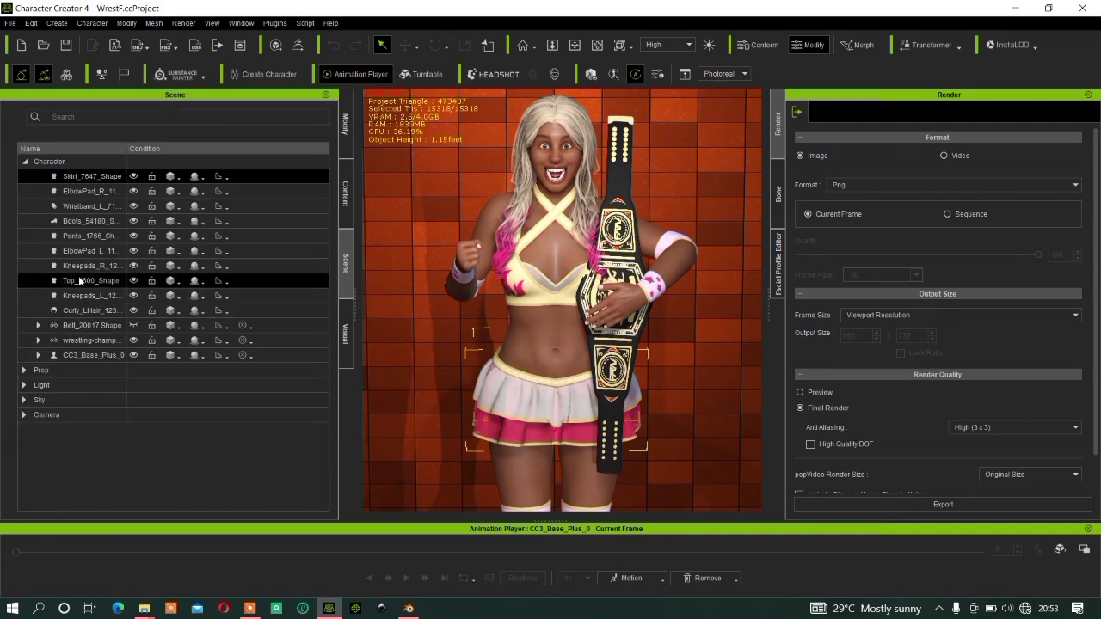
click(102, 357)
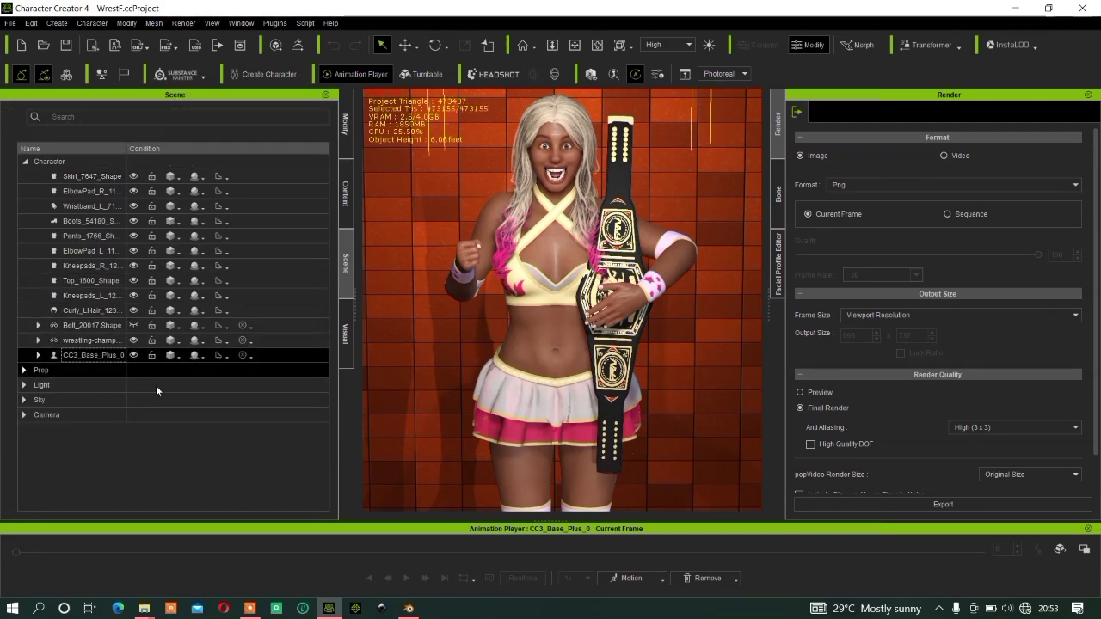
scroll(635, 295, down, 5)
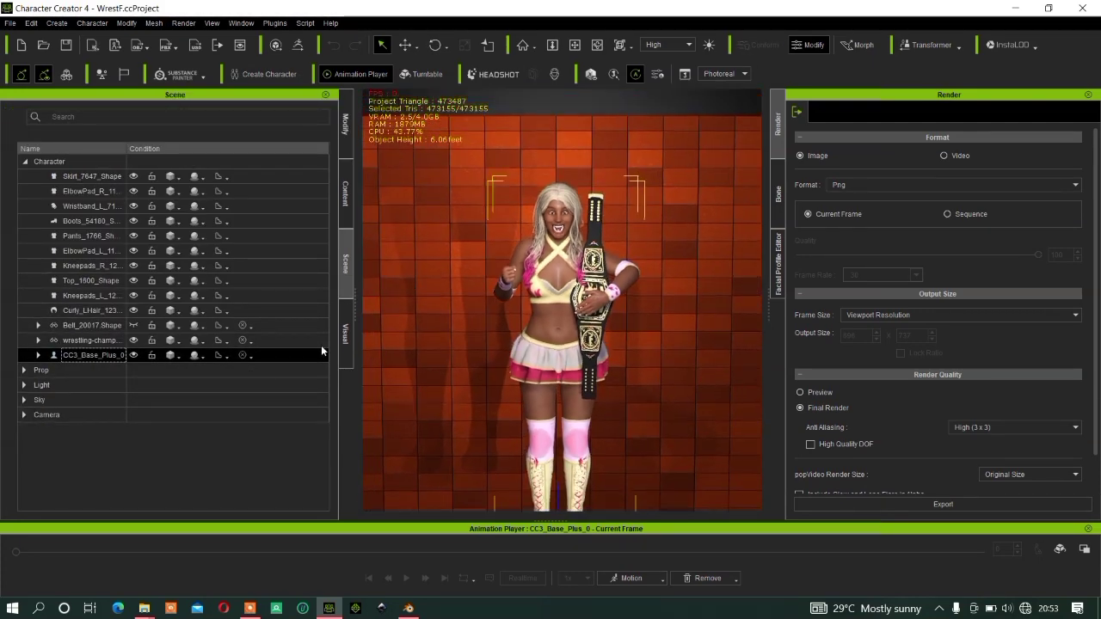
click(24, 370)
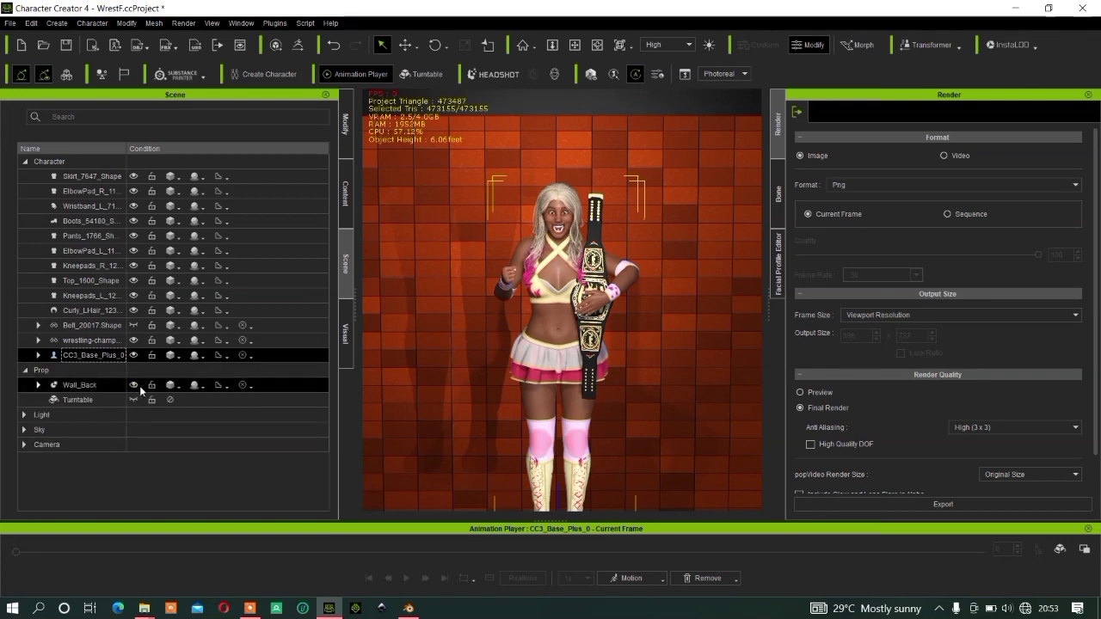
click(134, 384)
click(103, 340)
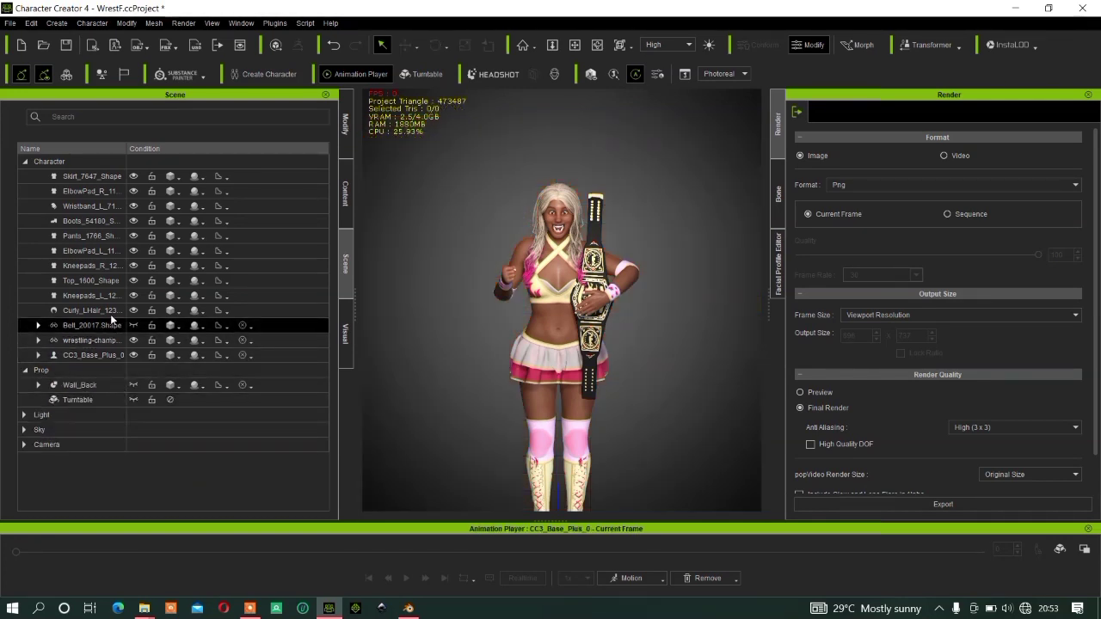
click(133, 341)
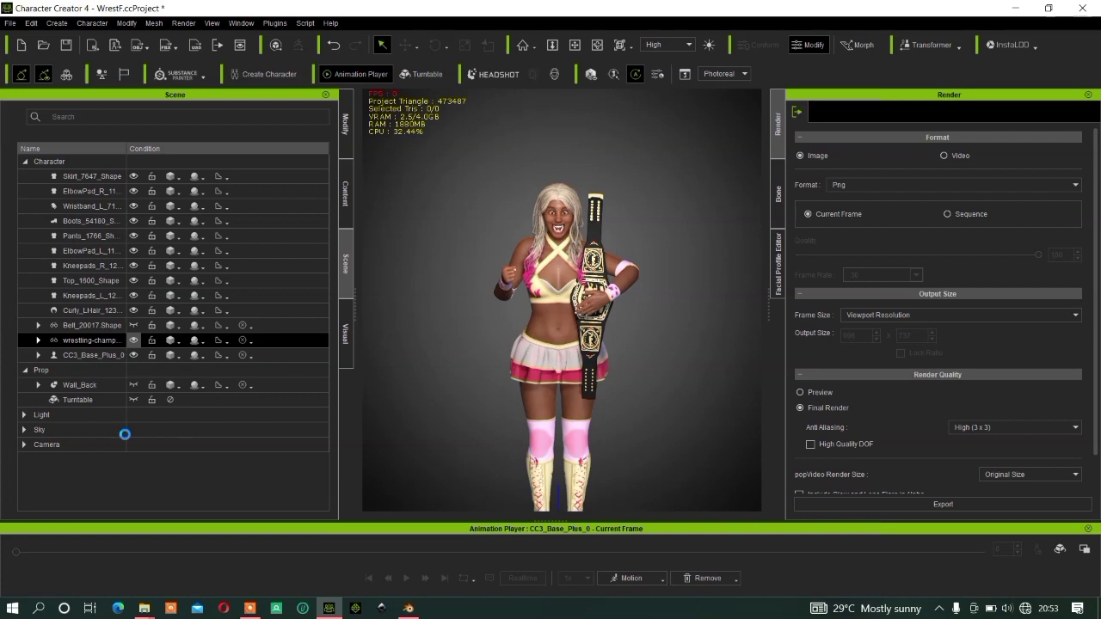
- Apply the SpinAround_F soft physics motion to the CC3_Base_Plus_0 character and play the animation
ctrl+click(82, 354)
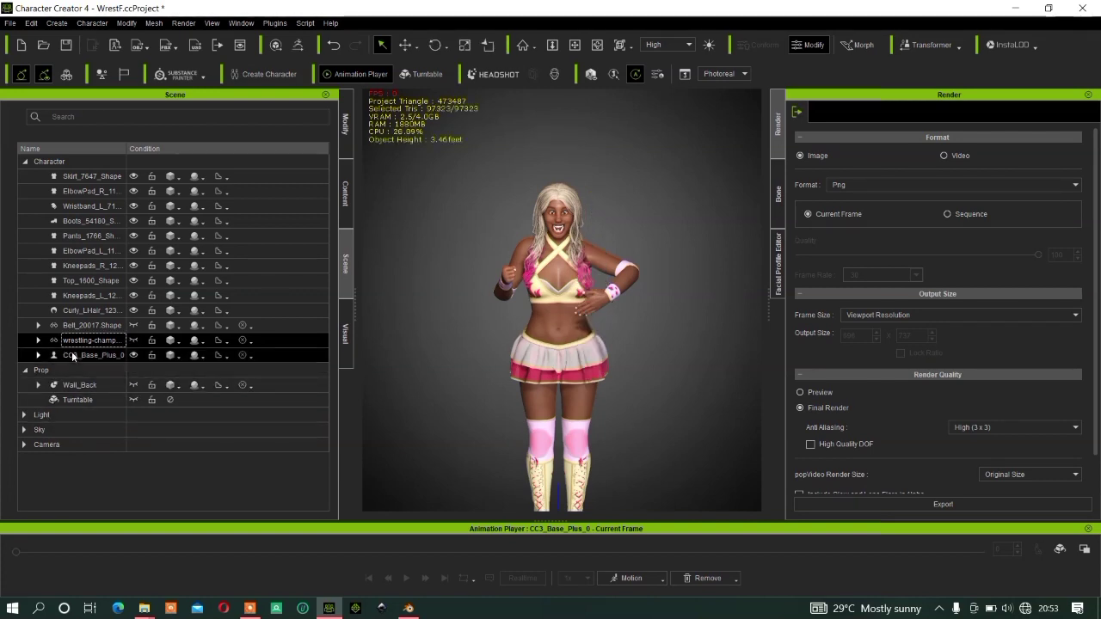
click(662, 579)
mouse_move(680, 511)
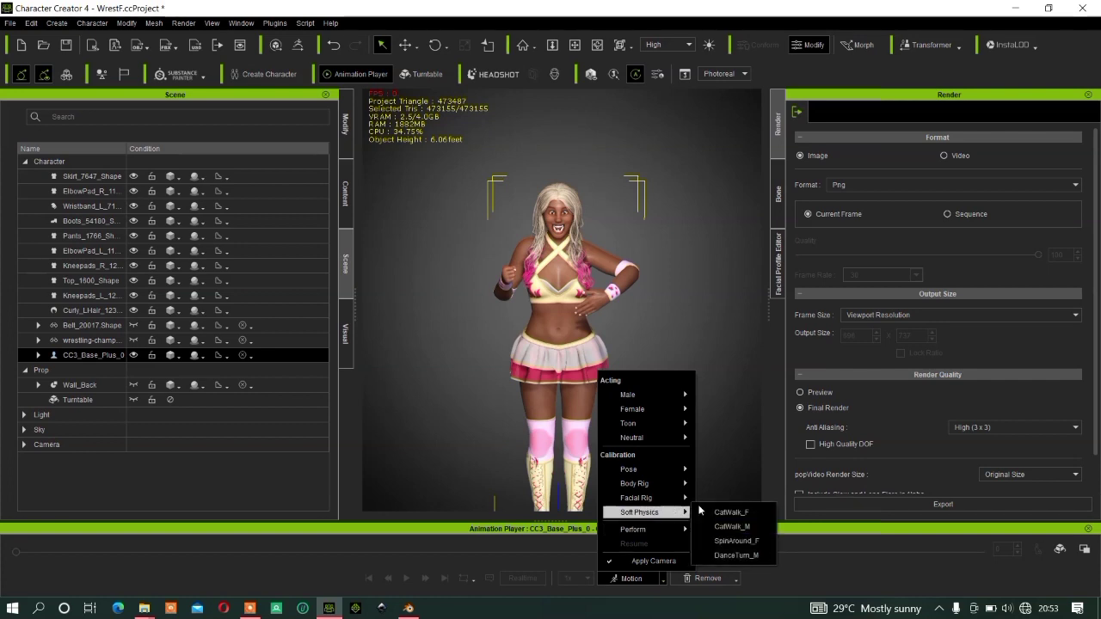
click(736, 541)
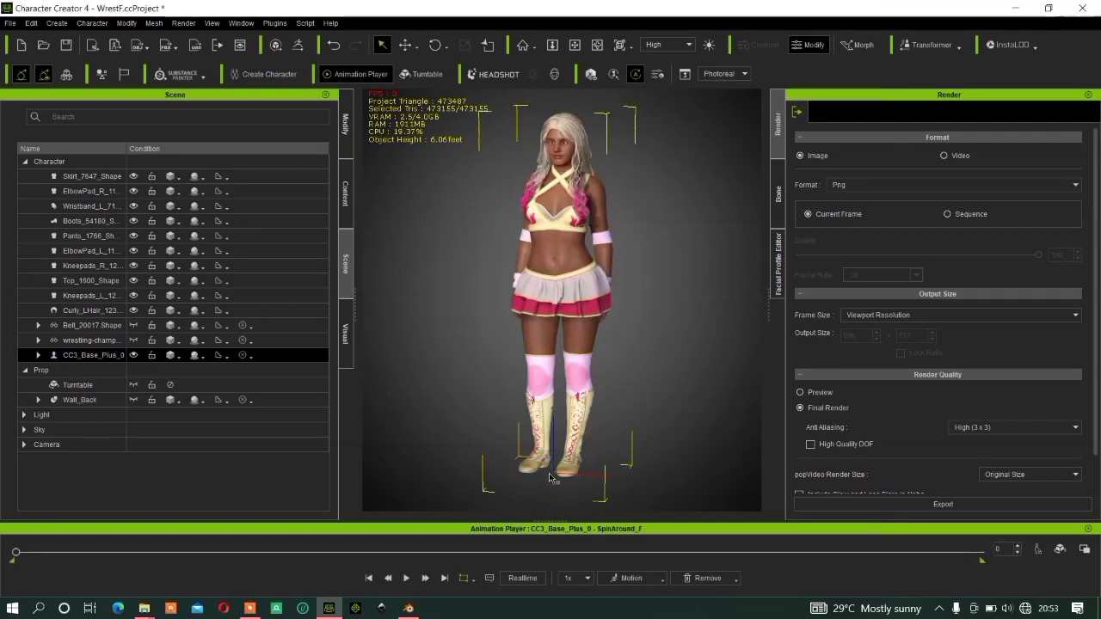
click(407, 579)
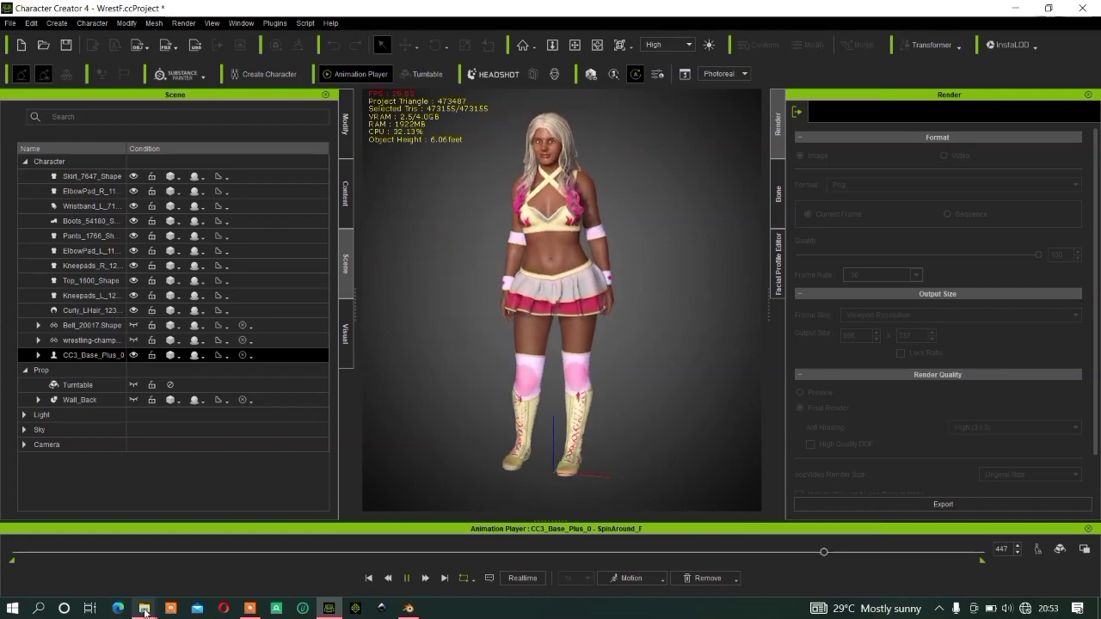
- Play samb.mp4 in a reduced window beside the running character animation to compare the skirt motion, and close the video
mouse_move(144, 606)
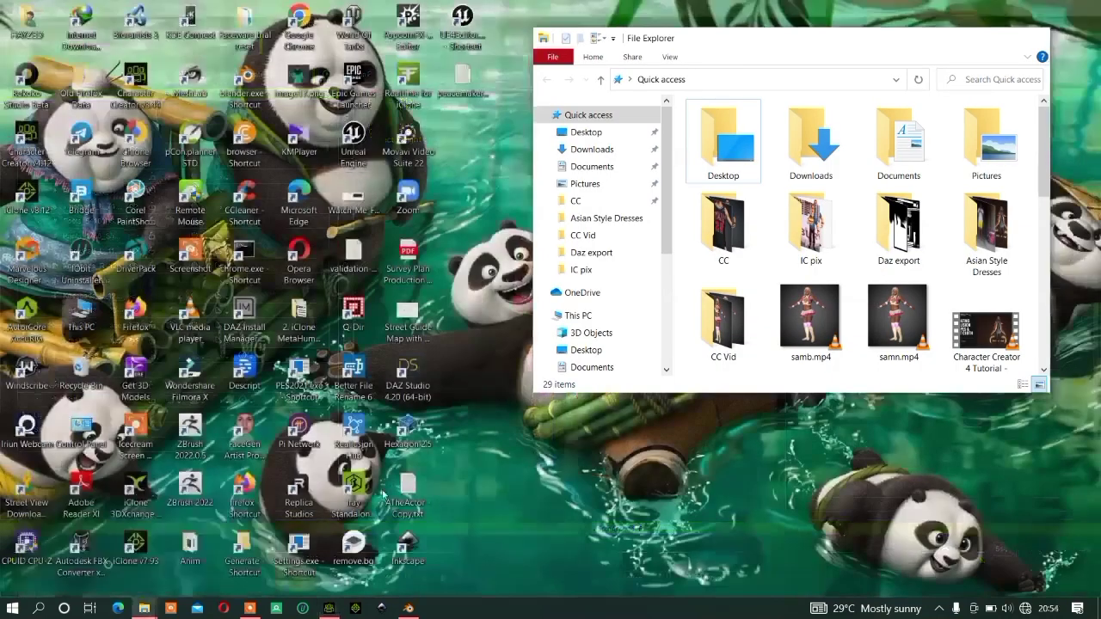
click(110, 568)
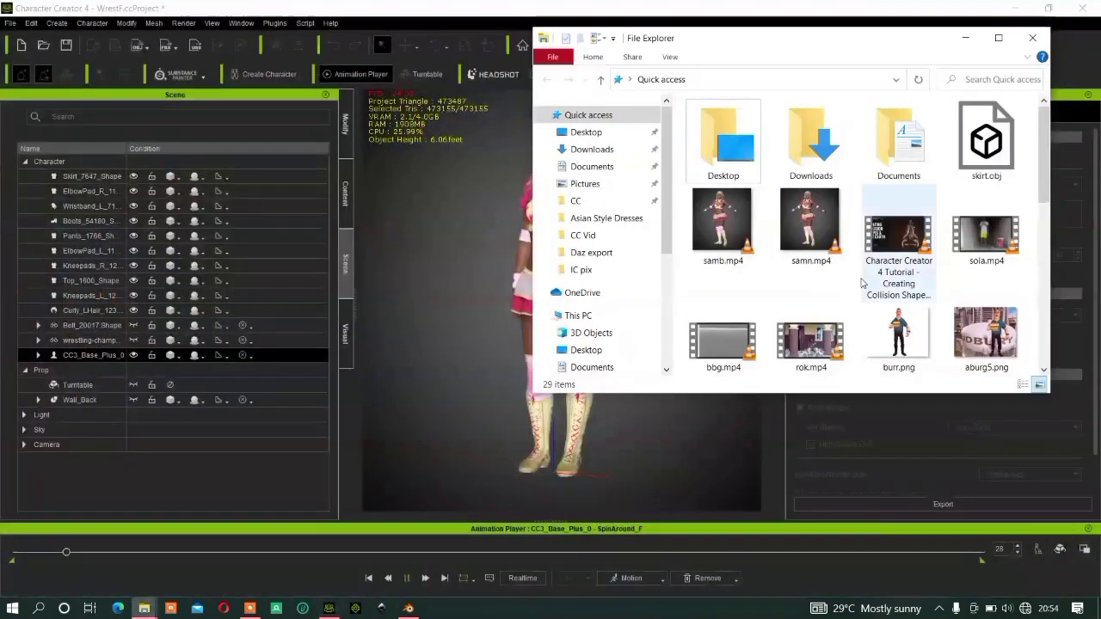
double_click(721, 225)
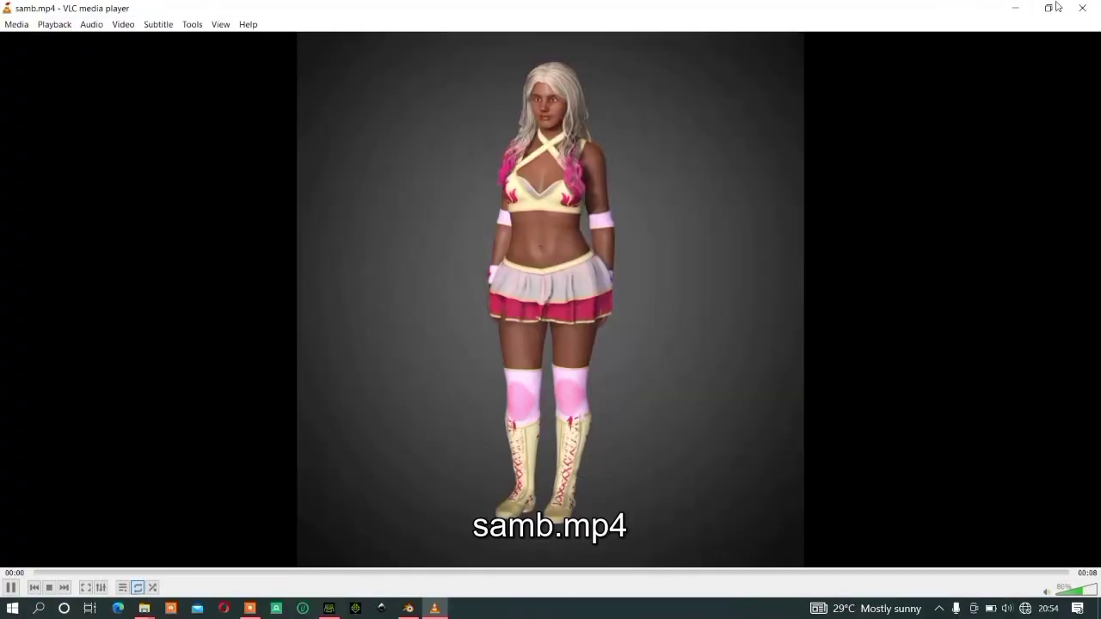
click(1057, 6)
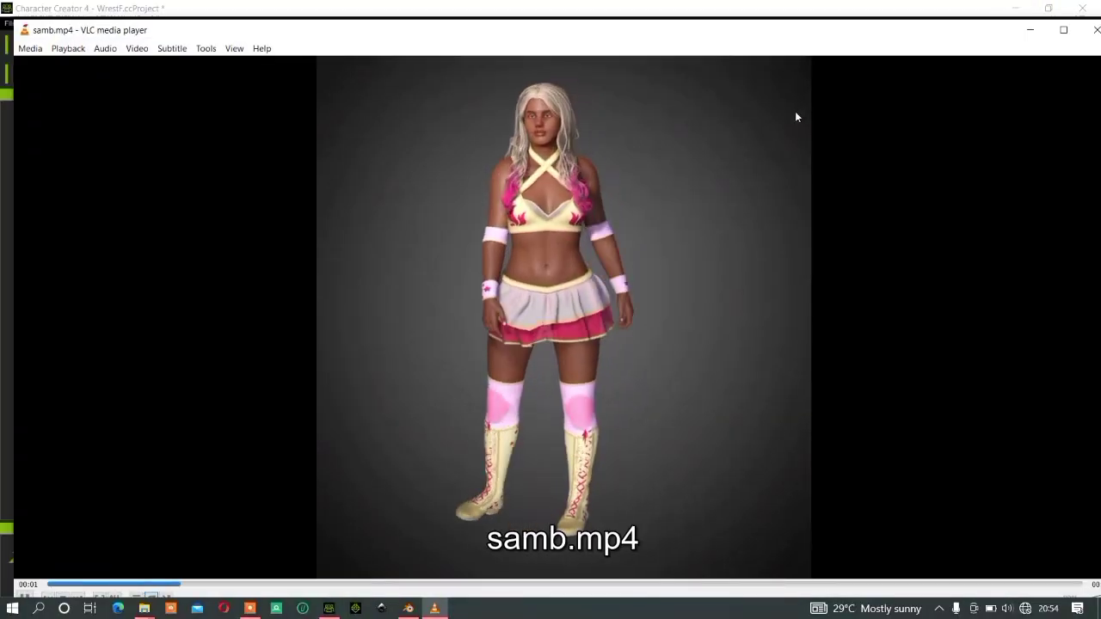
drag(900, 29, 673, 31)
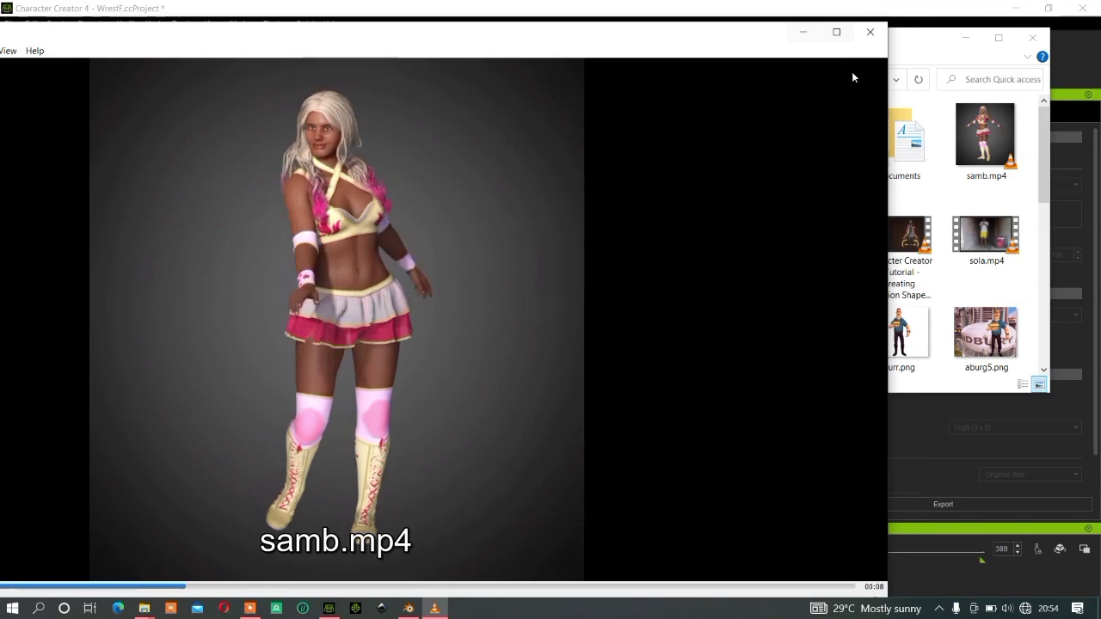
drag(891, 95, 327, 95)
drag(109, 38, 235, 40)
drag(454, 337, 316, 337)
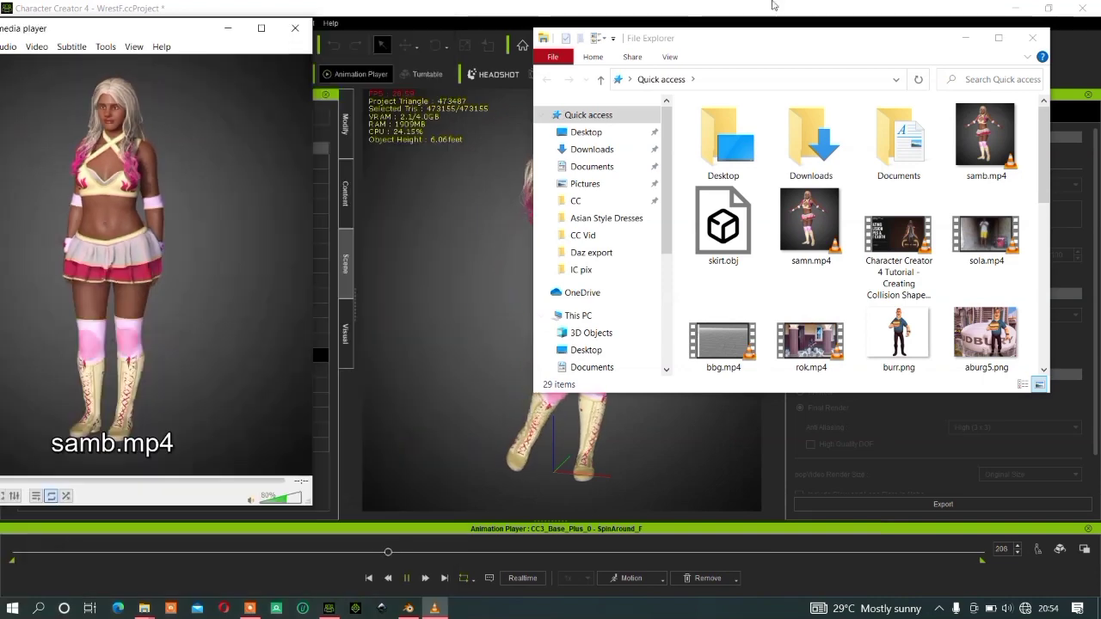
click(965, 38)
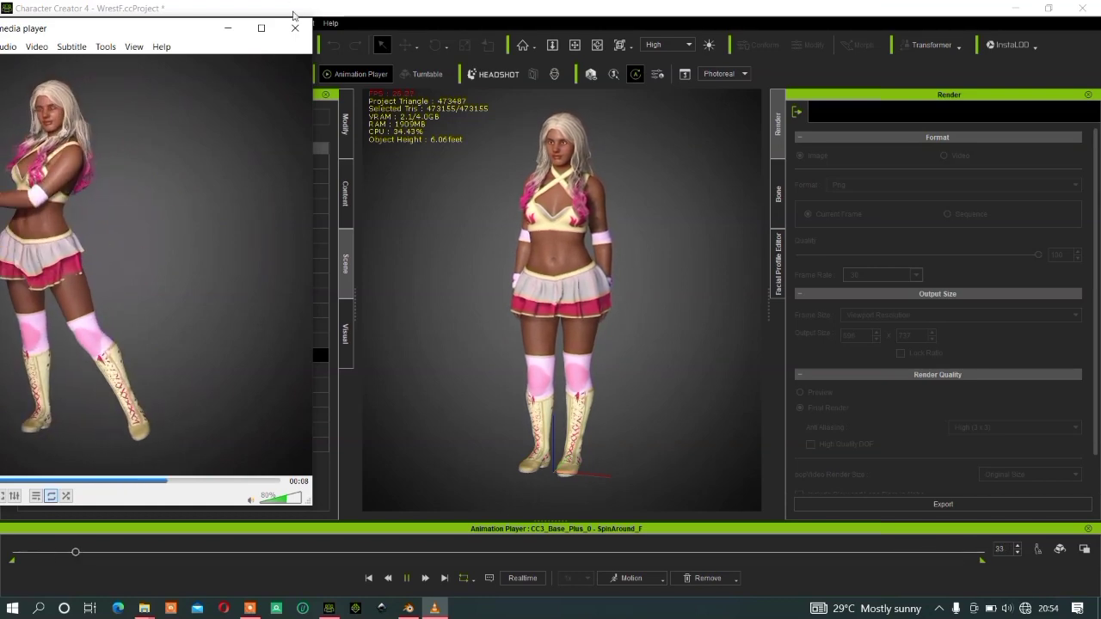
click(295, 28)
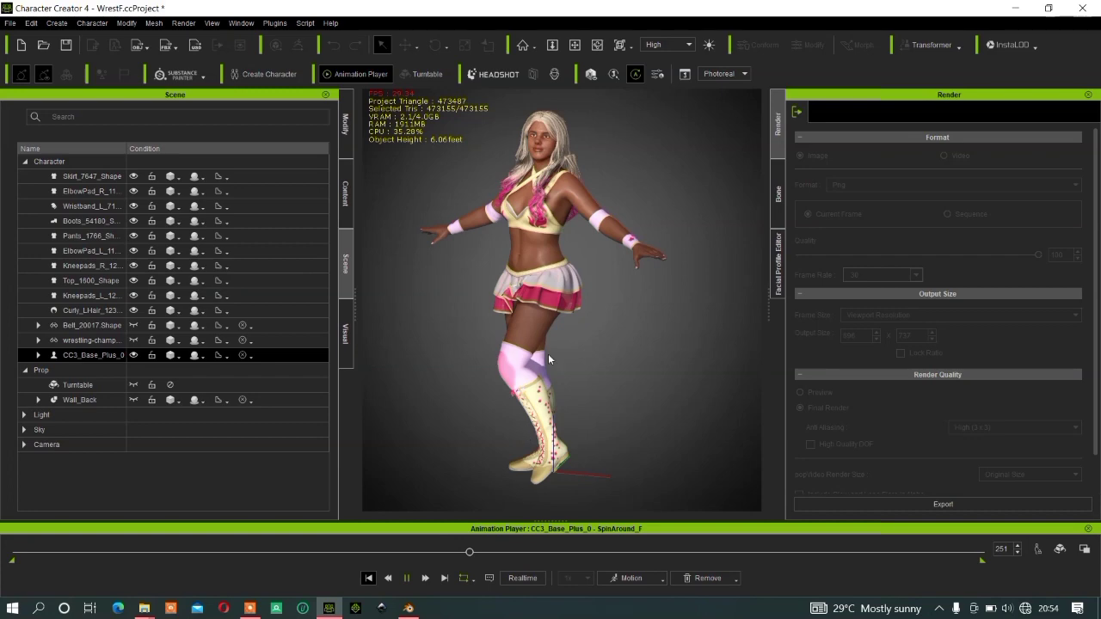
- Return the character animation to its first frame and select the skirt
click(368, 578)
click(569, 304)
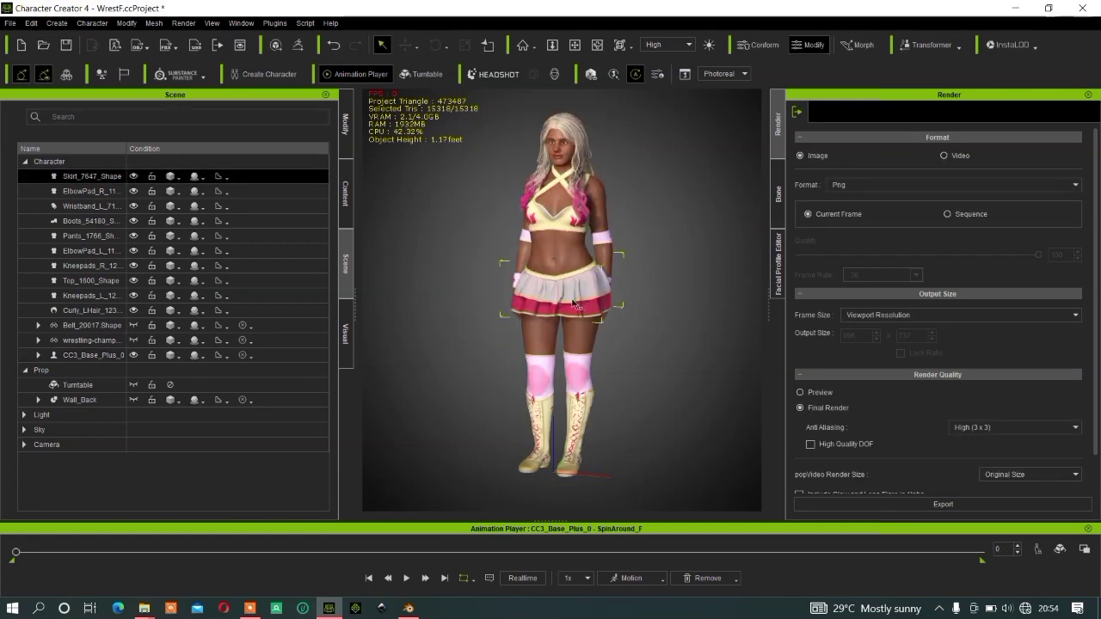
- Switch to Blender with its empty default scene ready for the skirt
click(408, 609)
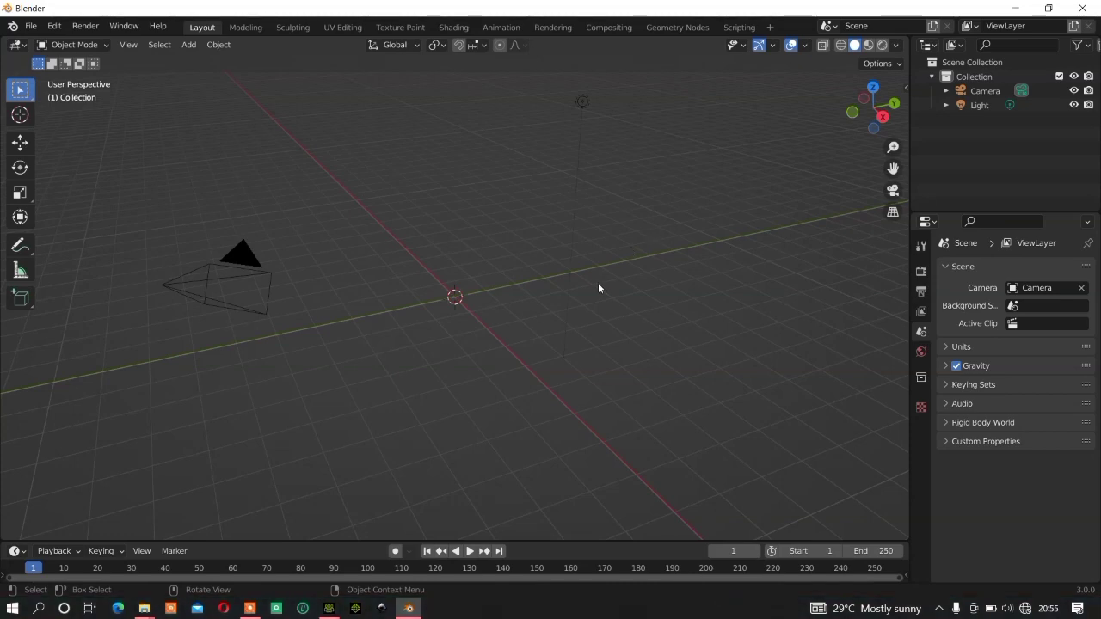
click(1009, 8)
click(408, 609)
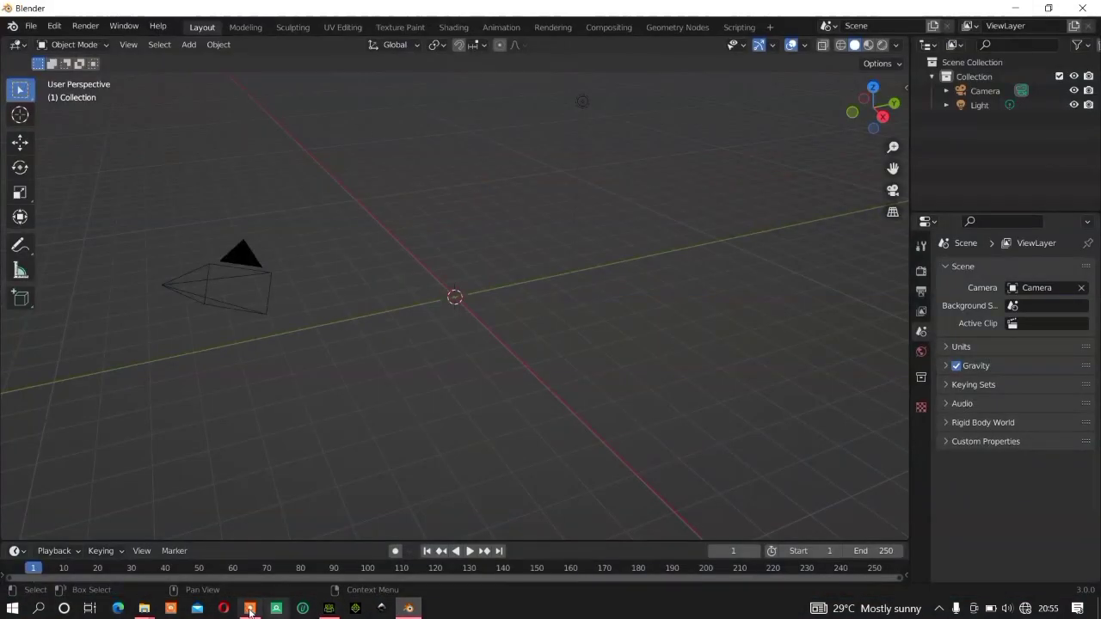
- Locate the exported skirt.obj in File Explorer by opening its containing folder, and return to Blender
mouse_move(140, 610)
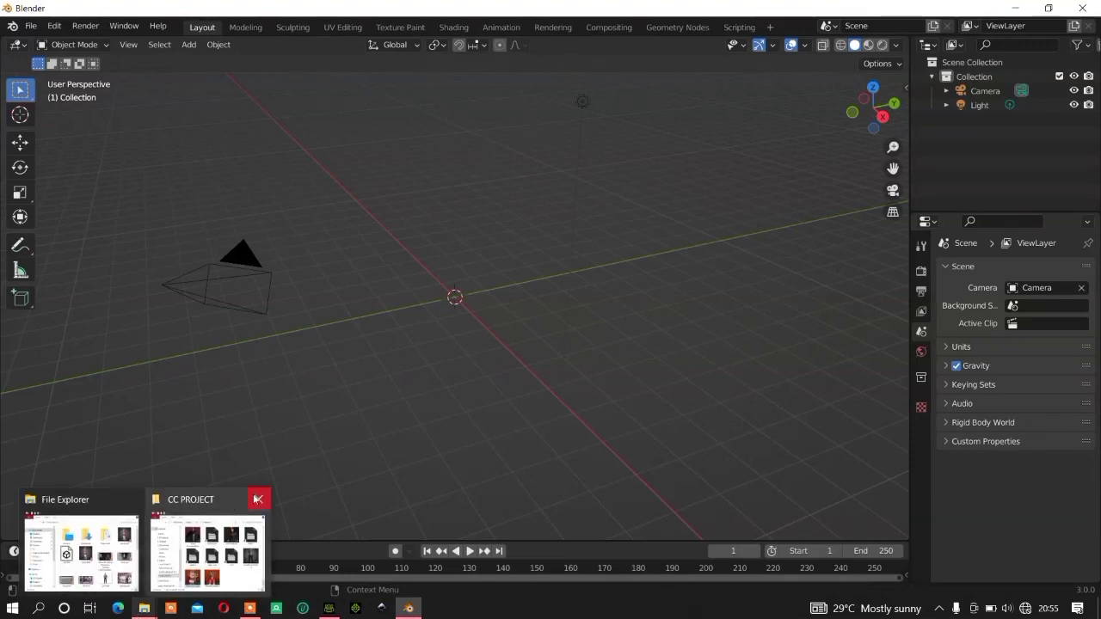
click(258, 500)
click(105, 511)
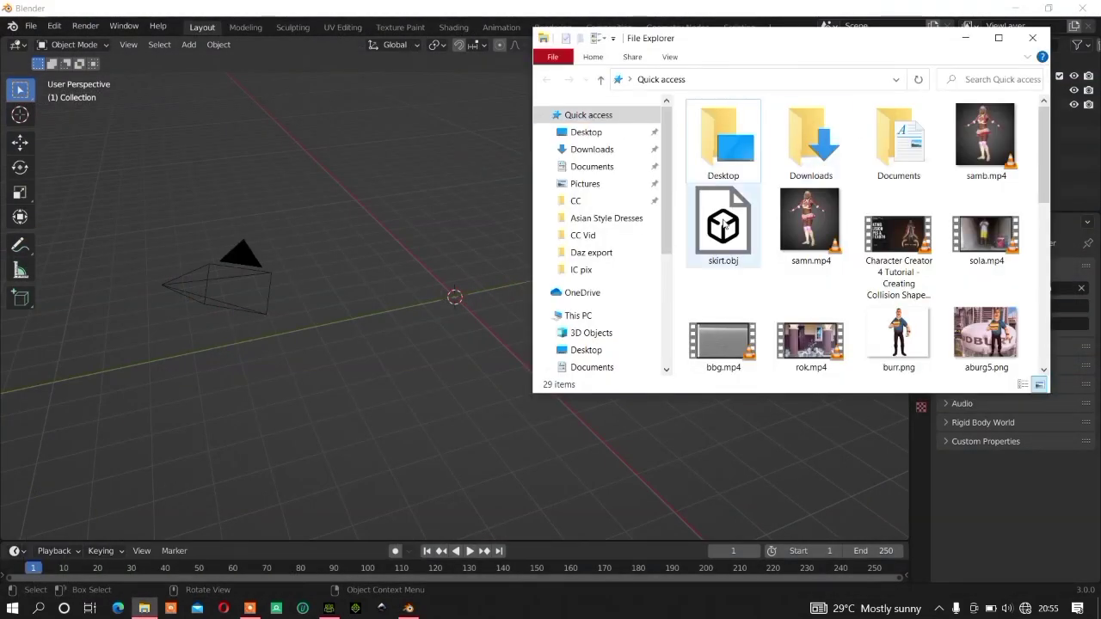
click(720, 230)
right_click(728, 232)
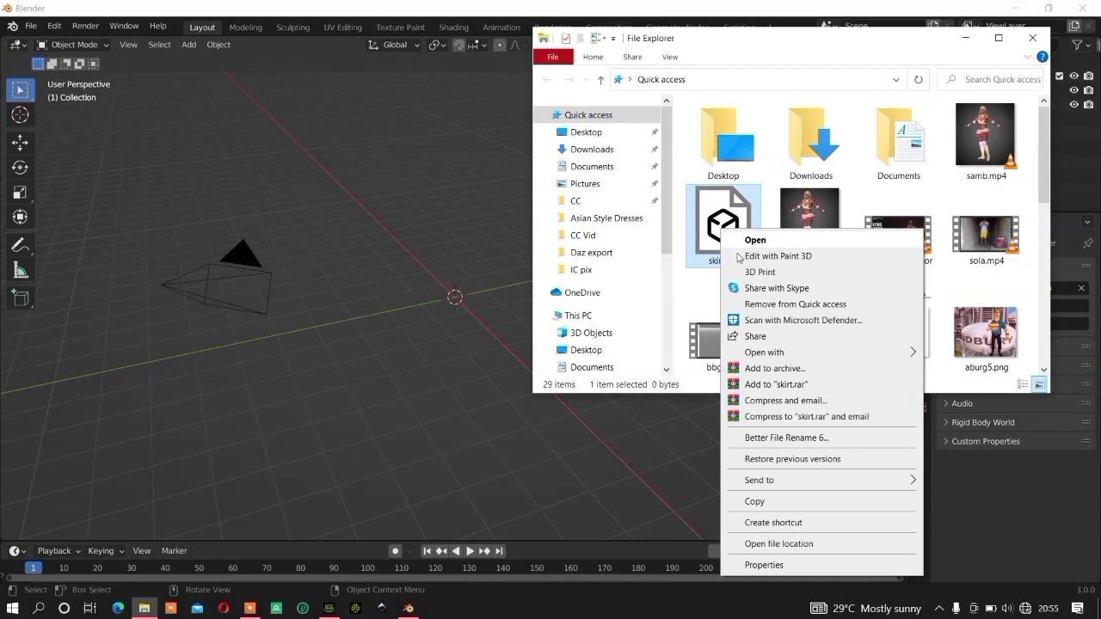
click(770, 542)
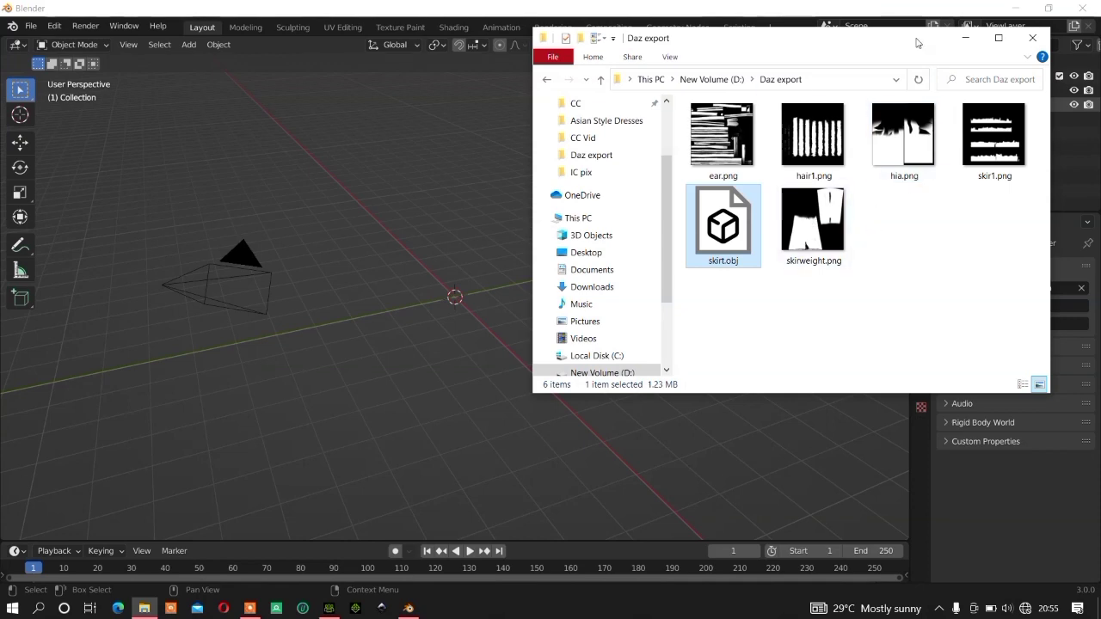
drag(918, 39, 425, 60)
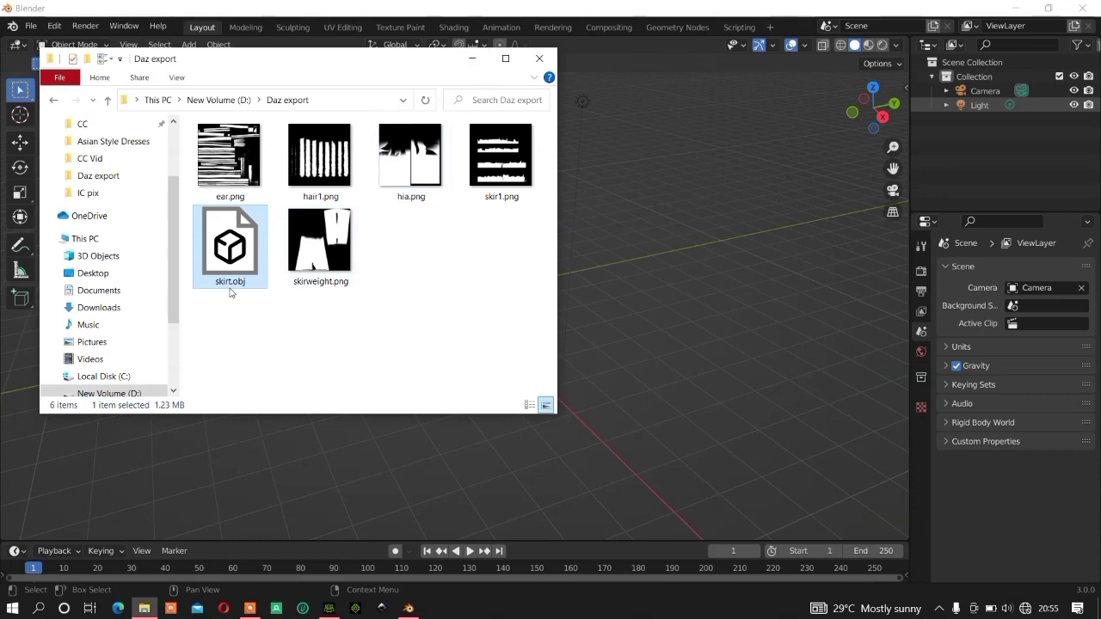
click(472, 59)
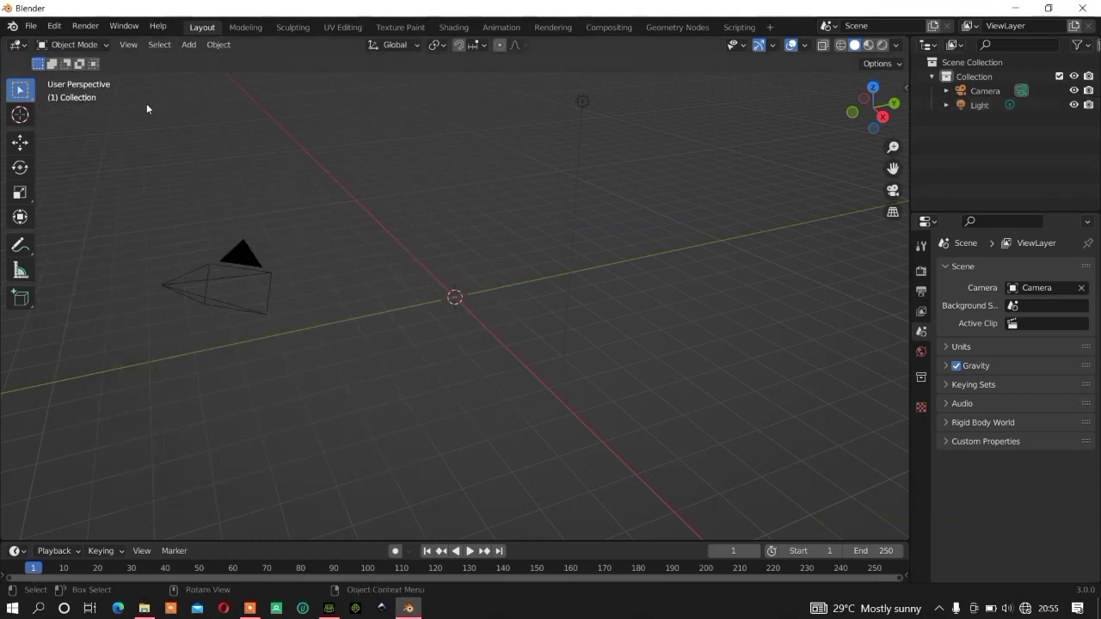
- Import skirt.obj from D:\Daz export as a Wavefront OBJ
click(35, 30)
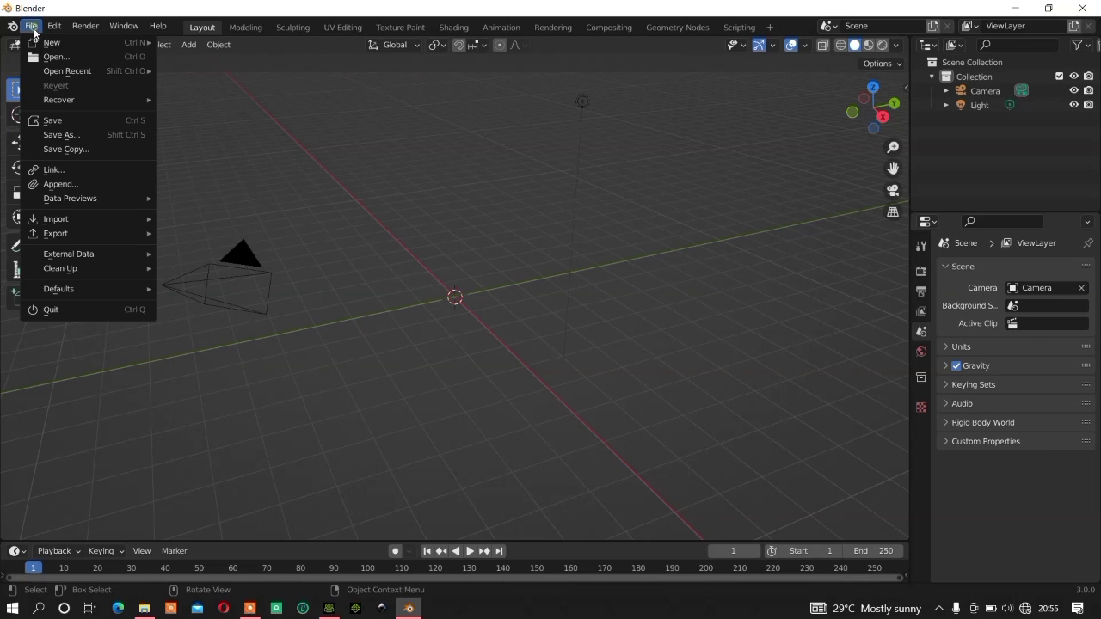
mouse_move(72, 221)
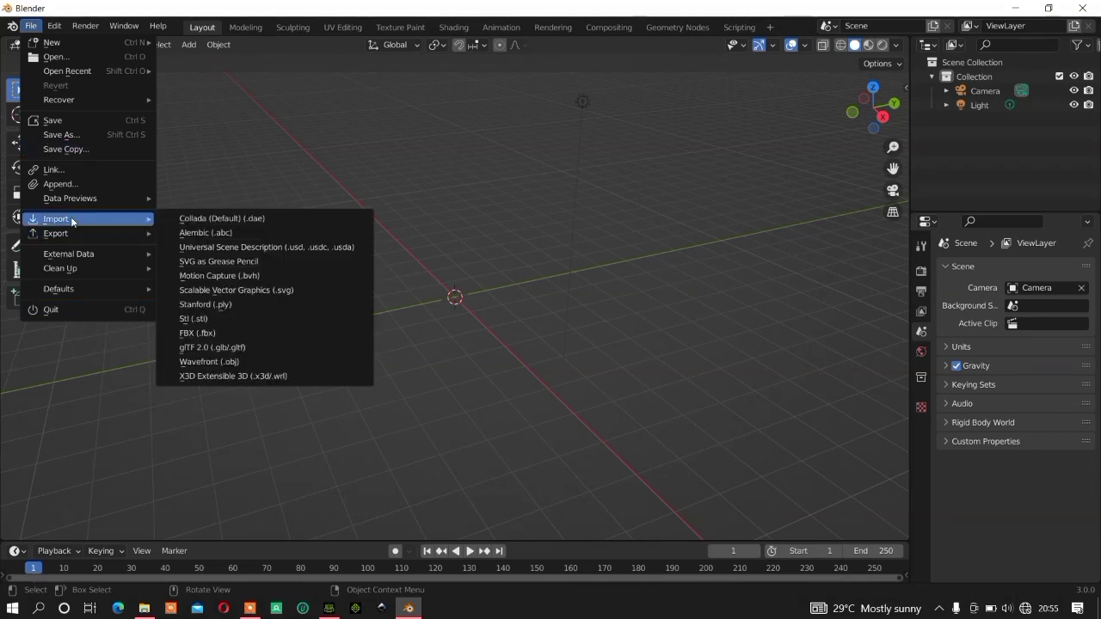
click(214, 361)
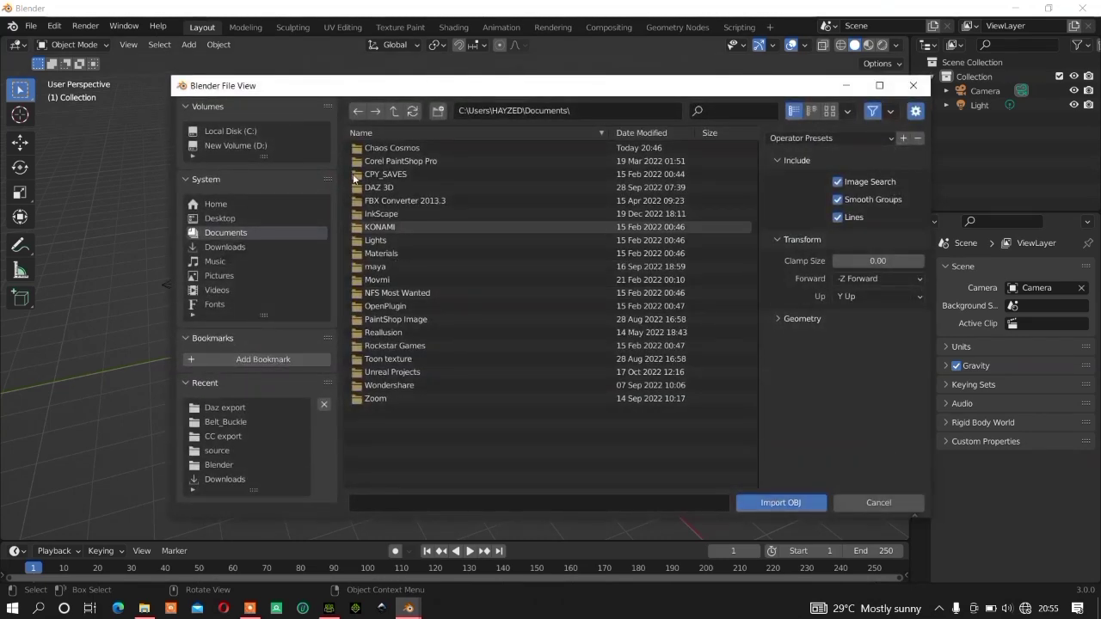
click(241, 145)
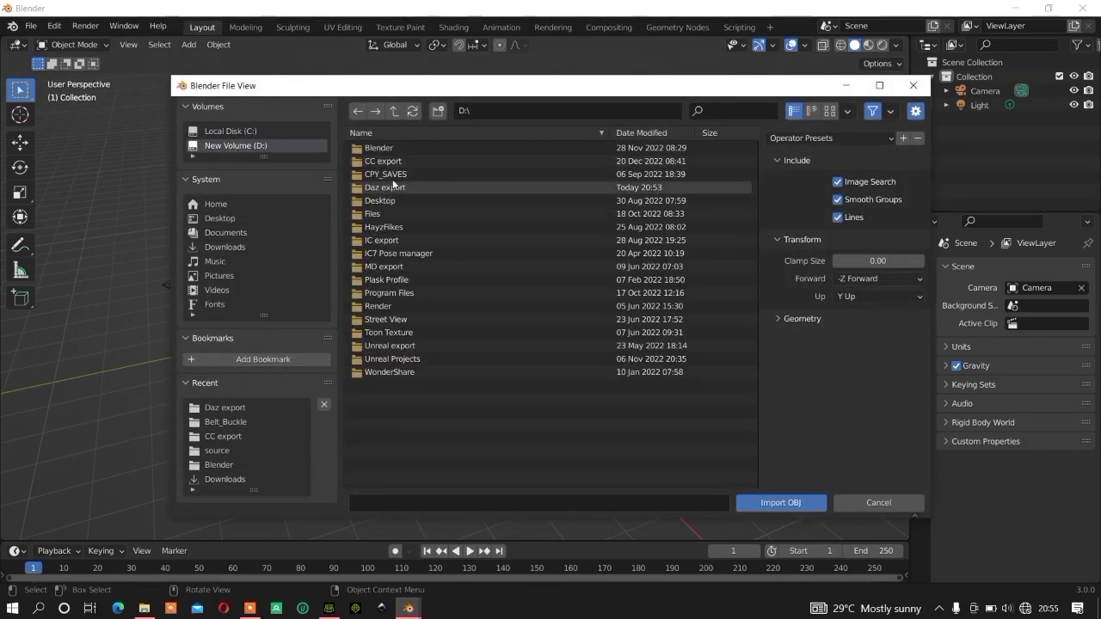
double_click(390, 190)
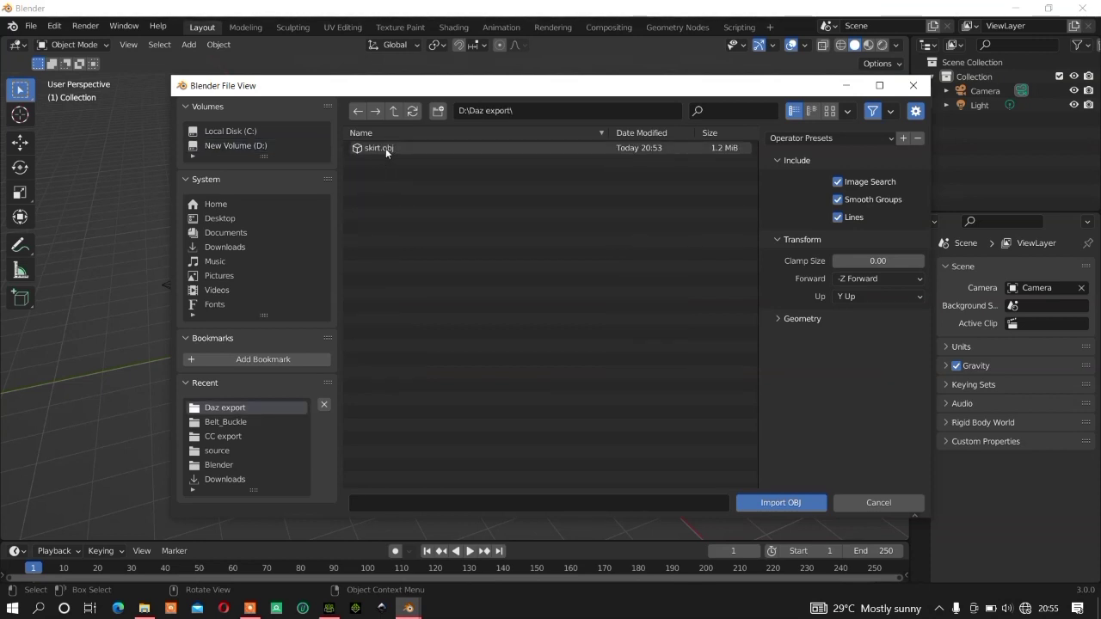
click(386, 148)
click(781, 503)
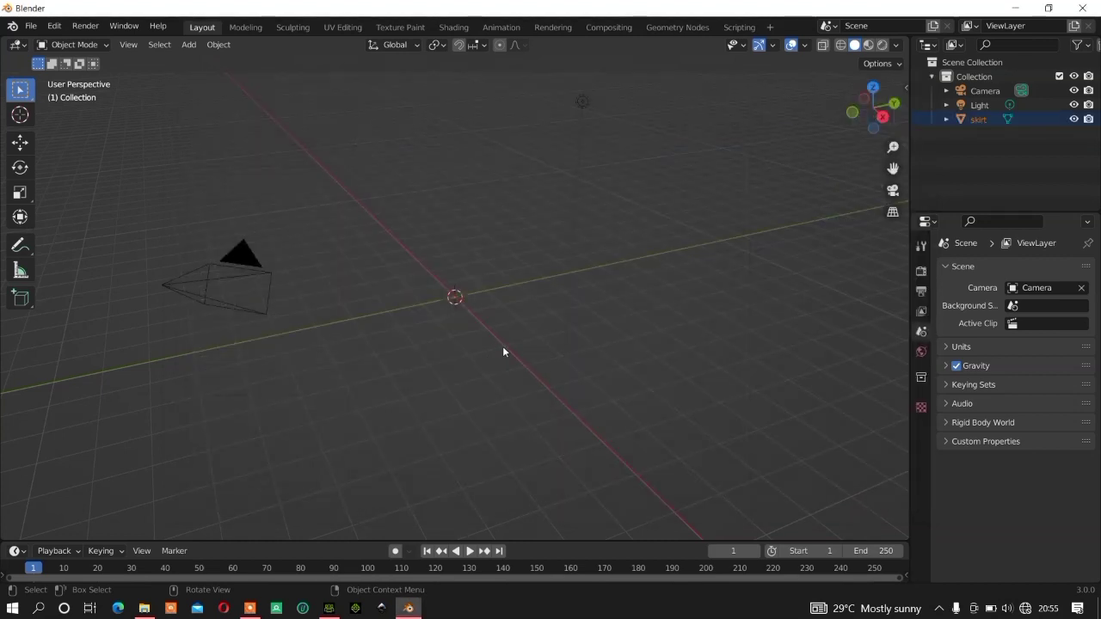
- Move the imported skirt down along the Z axis to about -75.7 m so it sits at the grid's centre
scroll(504, 344, down, 3)
scroll(486, 342, down, 5)
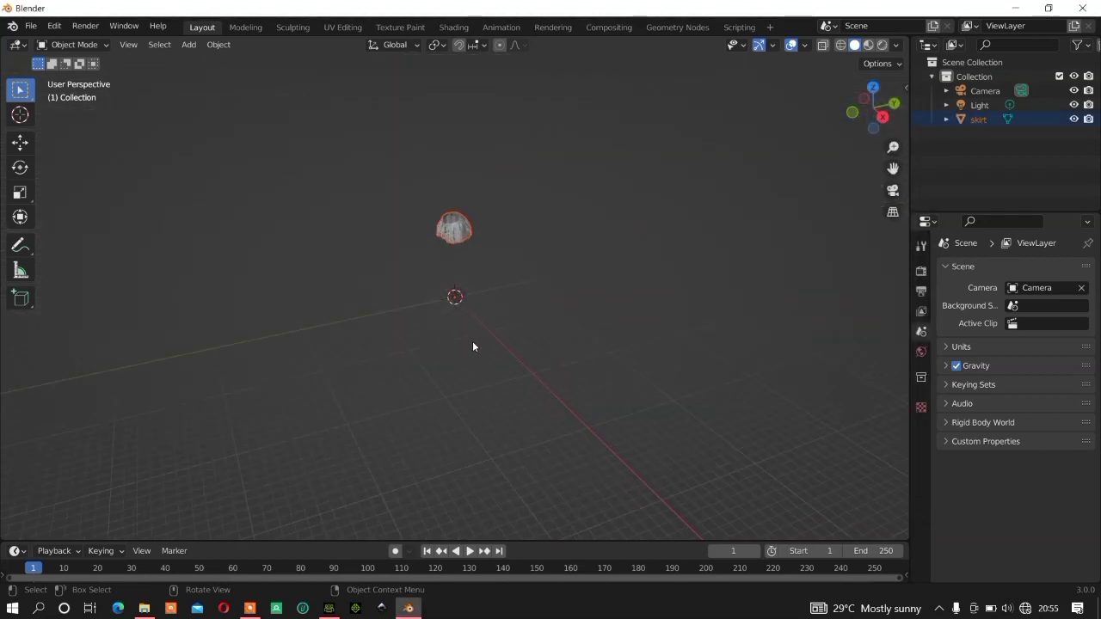
scroll(472, 344, up, 2)
click(19, 142)
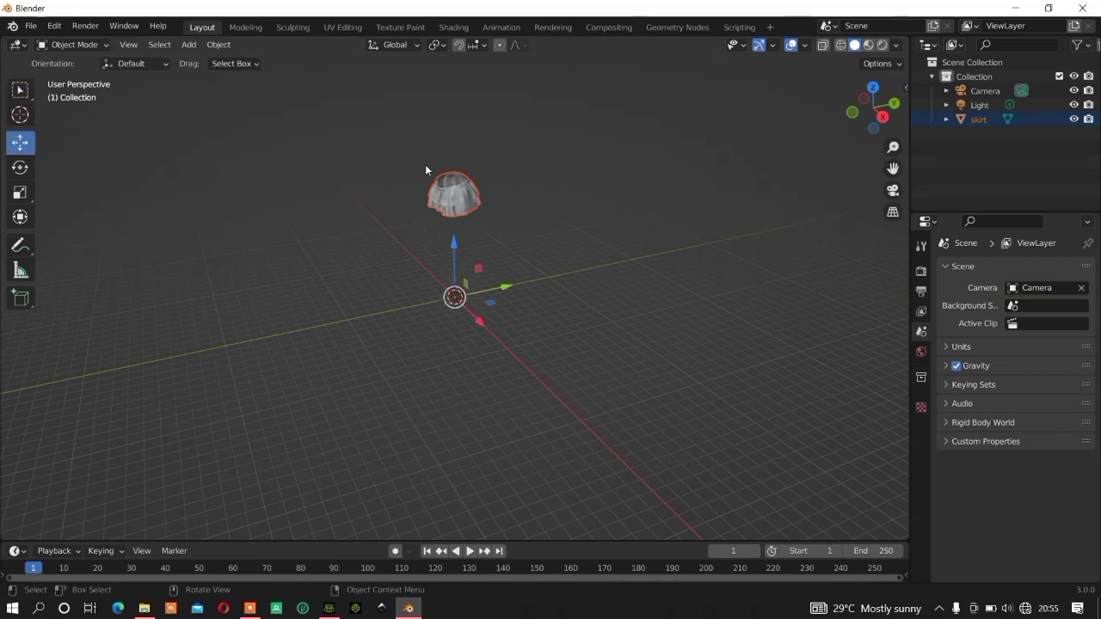
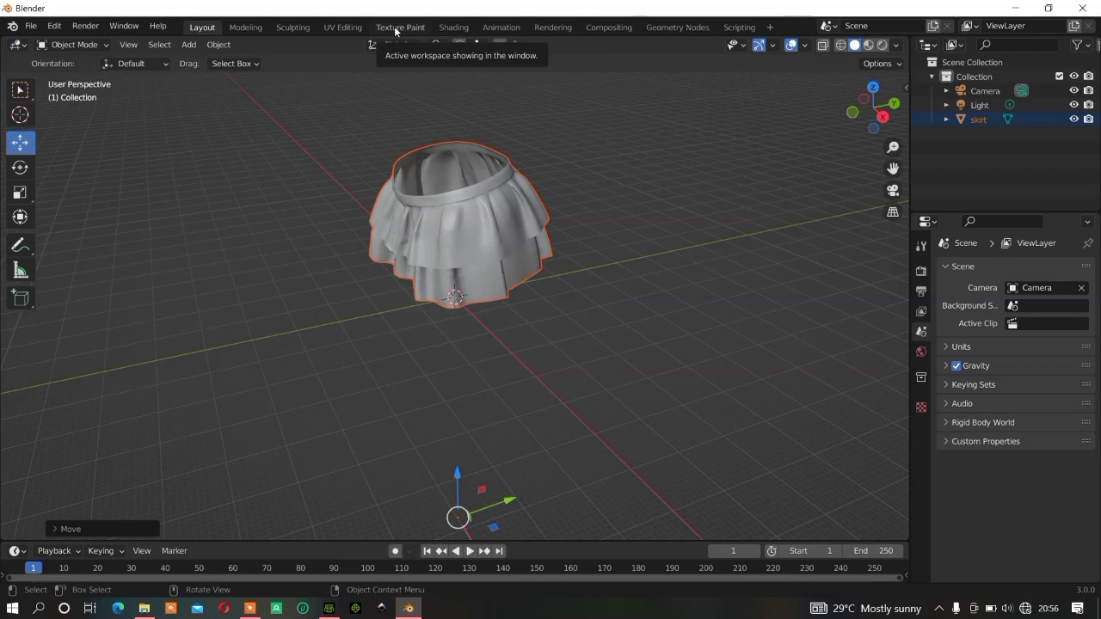
- Make the skirt the active object and bring it up for painting in the Texture Paint workspace
click(395, 28)
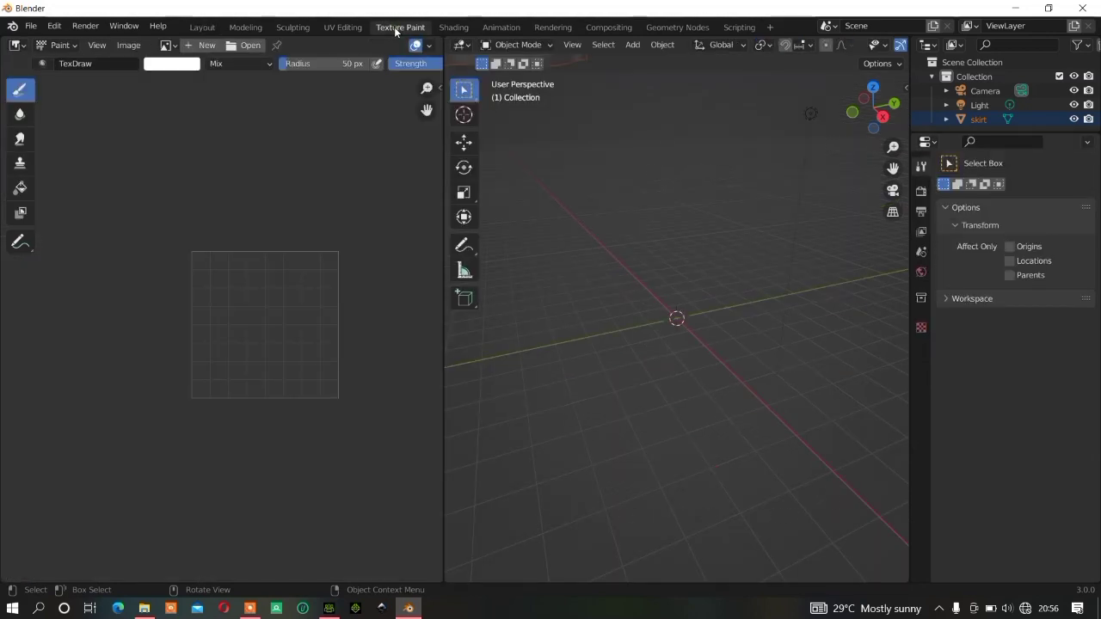
key(KP_Decimal)
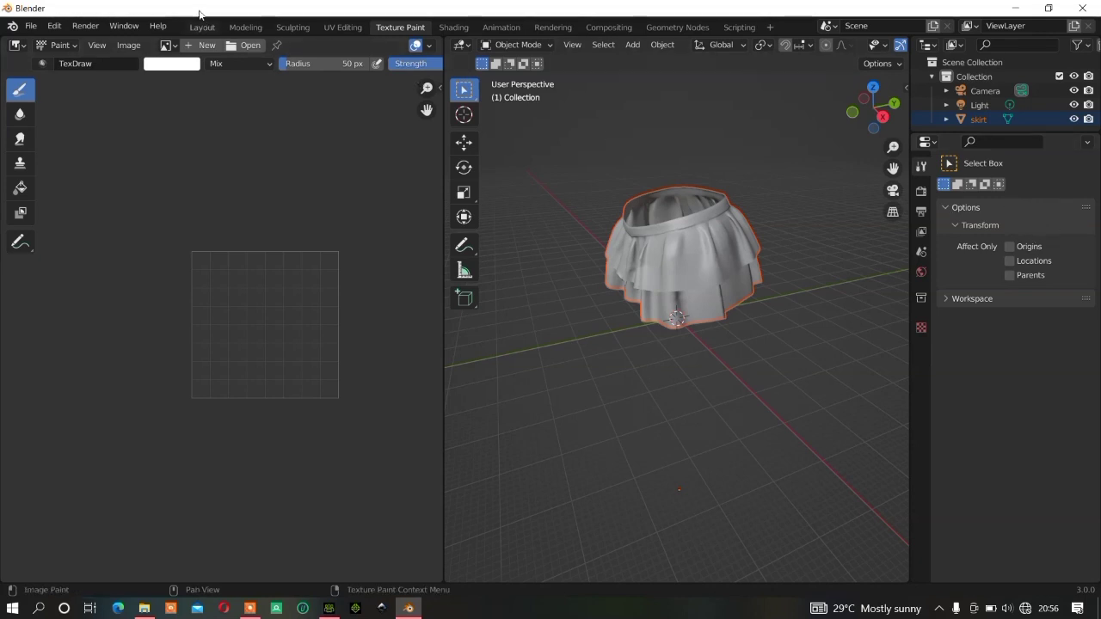
click(292, 27)
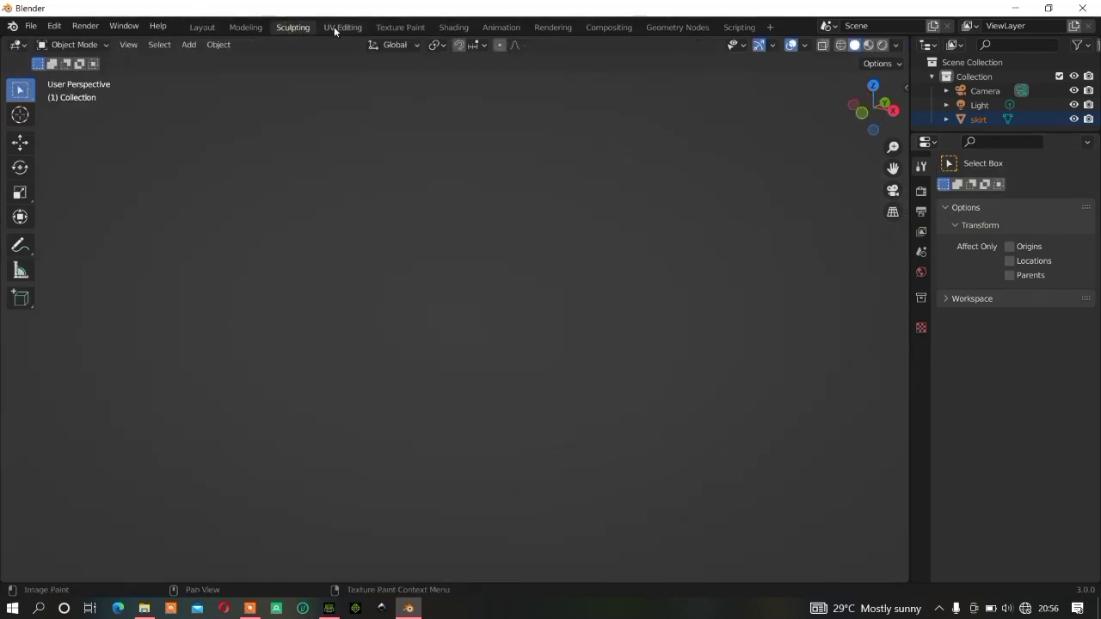
click(398, 27)
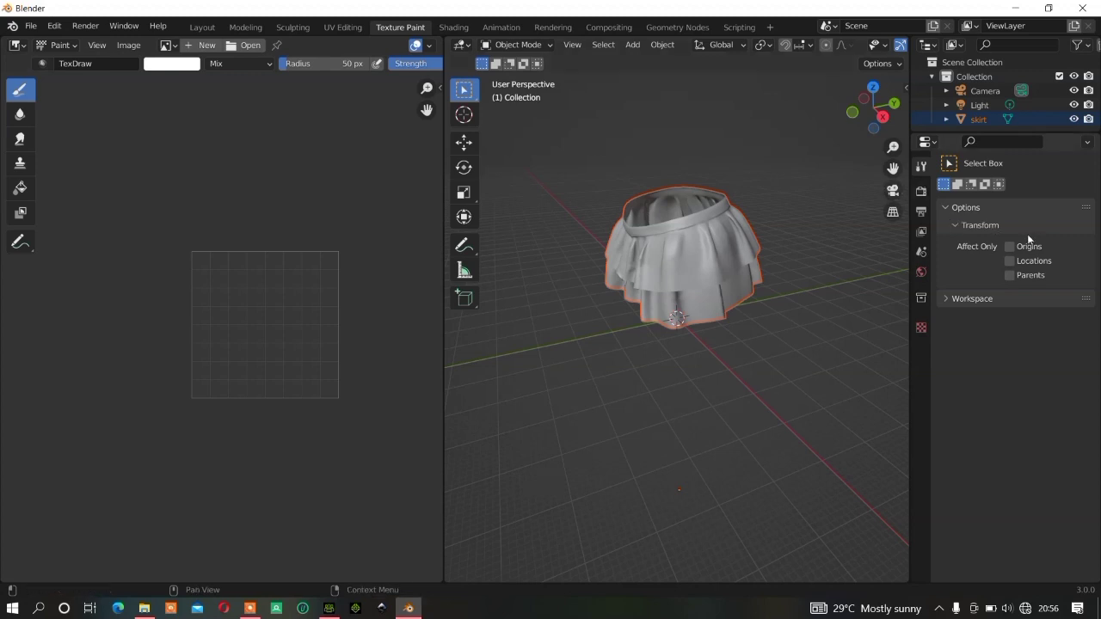
click(732, 236)
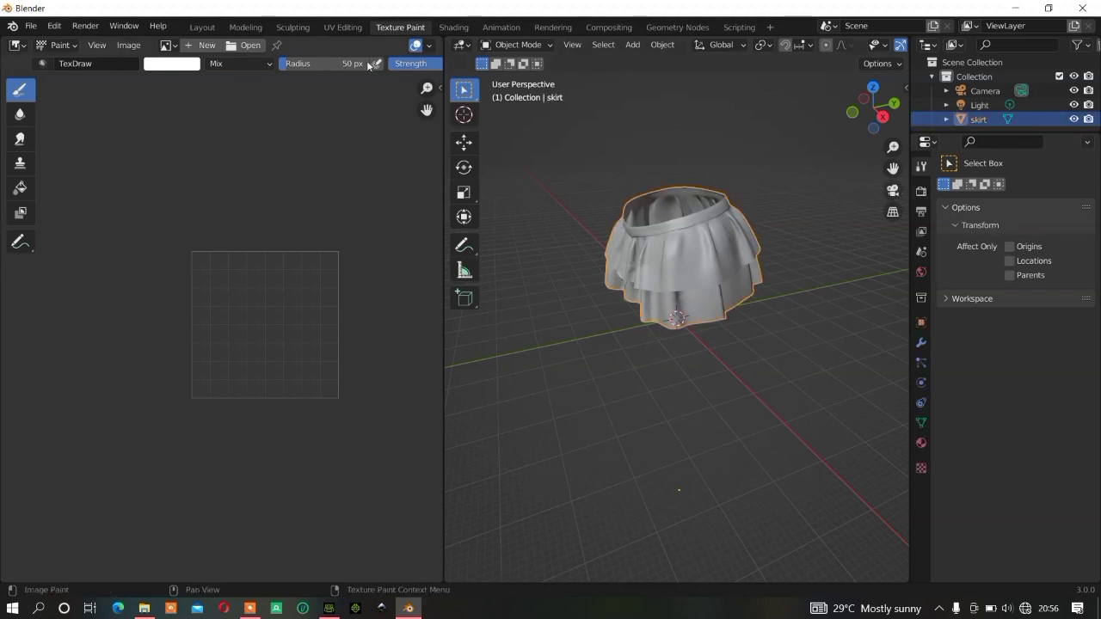
click(294, 27)
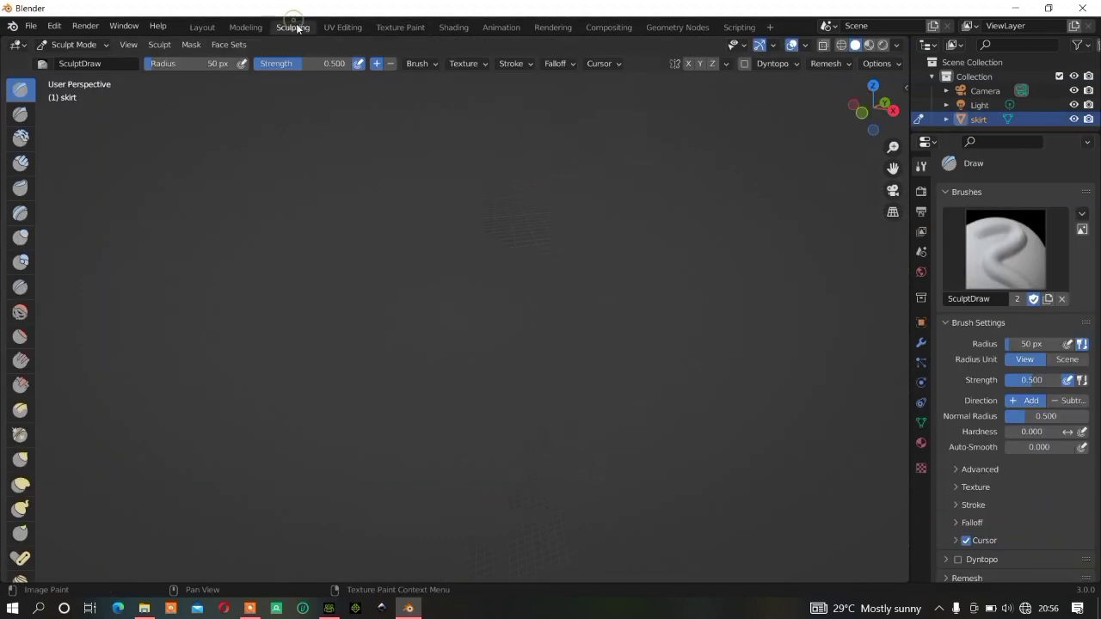
click(388, 27)
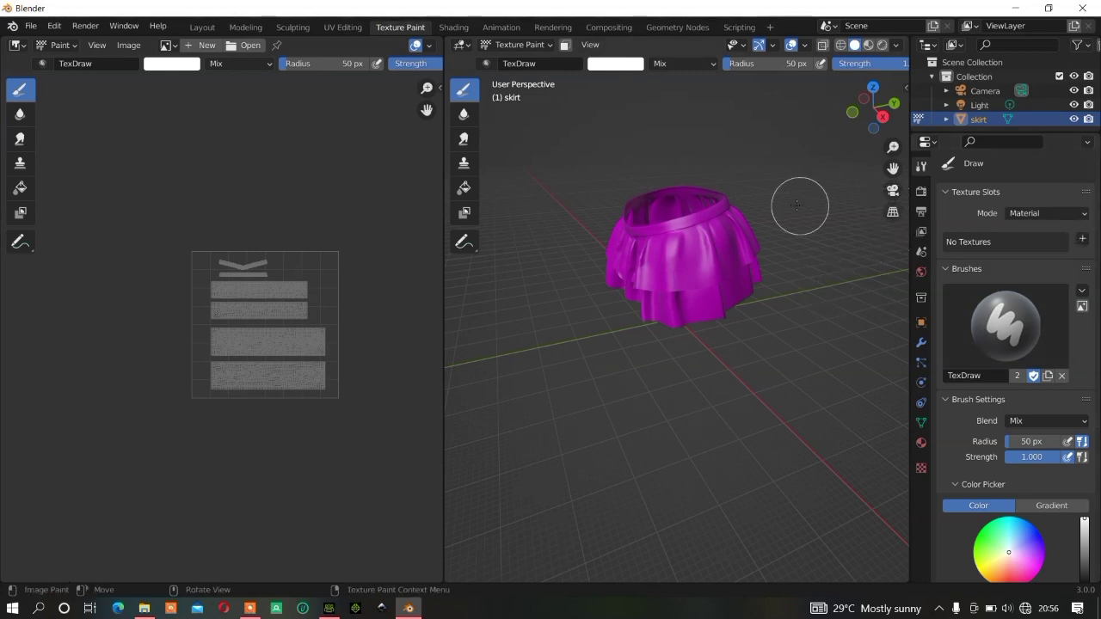
click(245, 27)
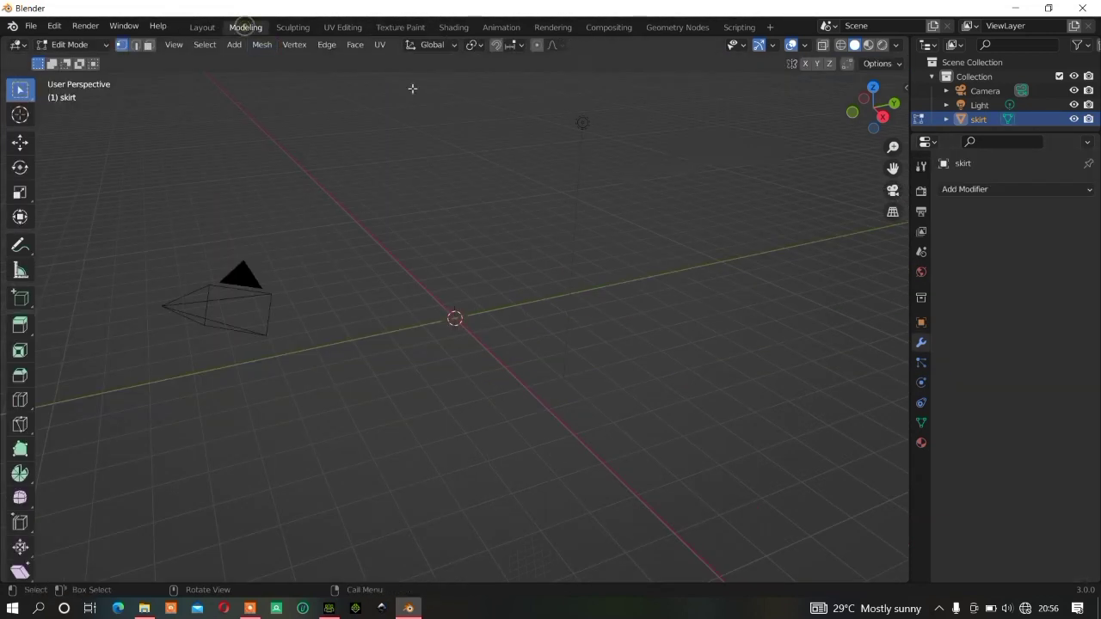
click(401, 28)
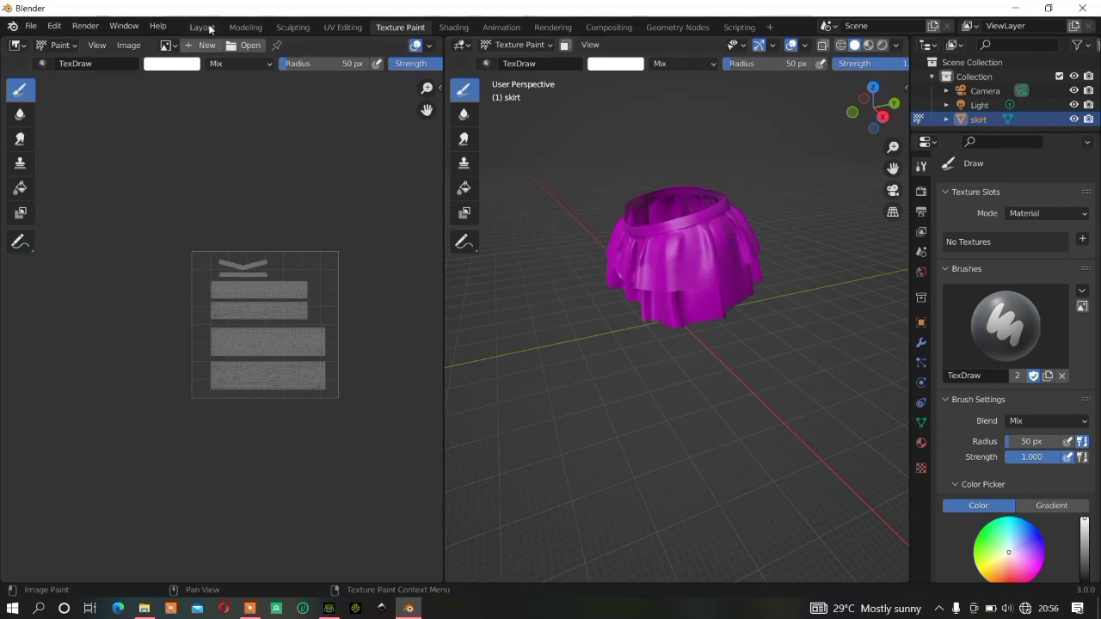
click(207, 28)
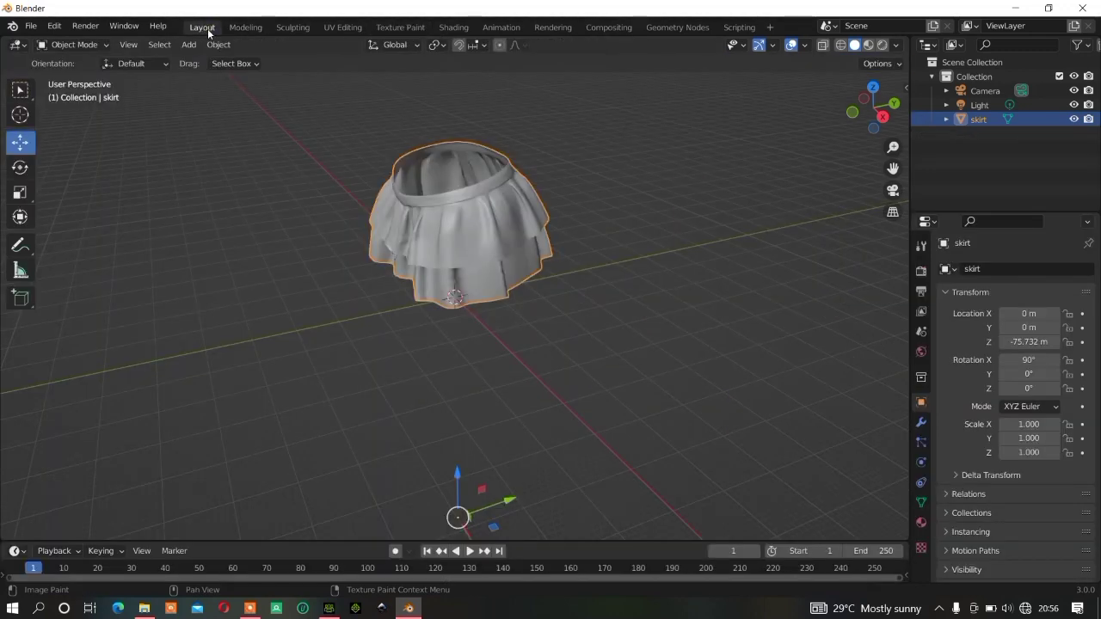
click(391, 29)
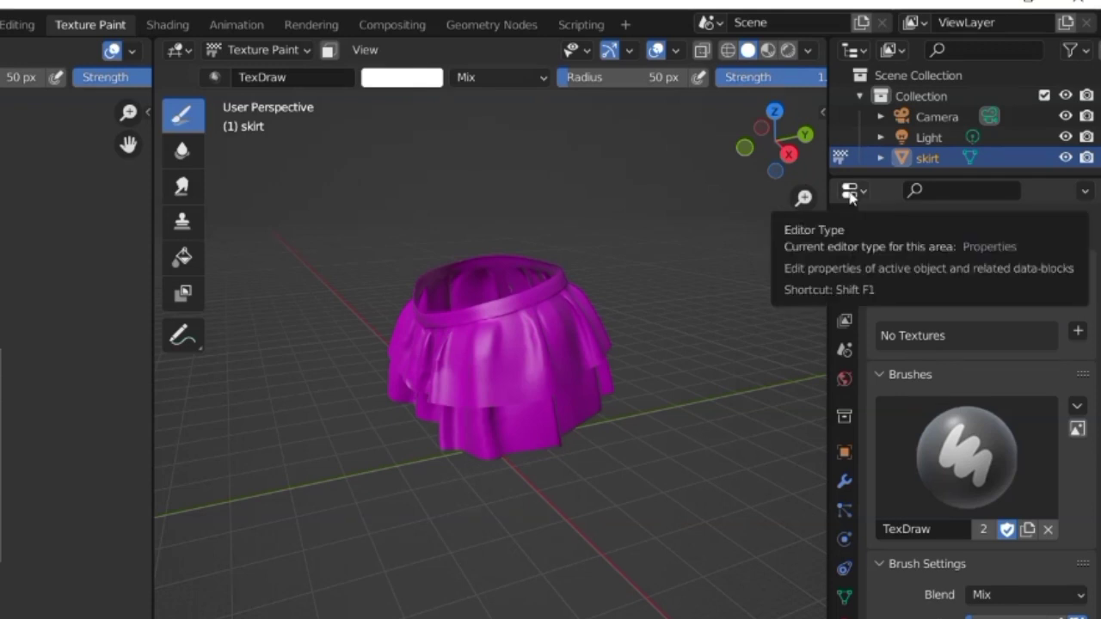
- Set up a new Base Color texture paint slot for the skirt, named skirt2
click(1078, 333)
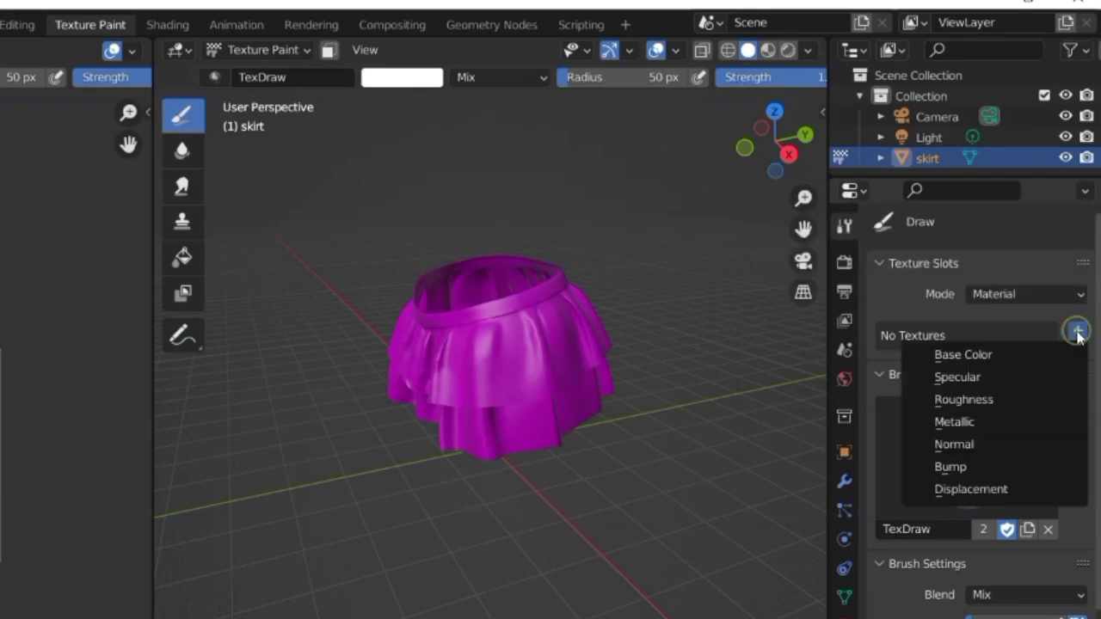
click(996, 355)
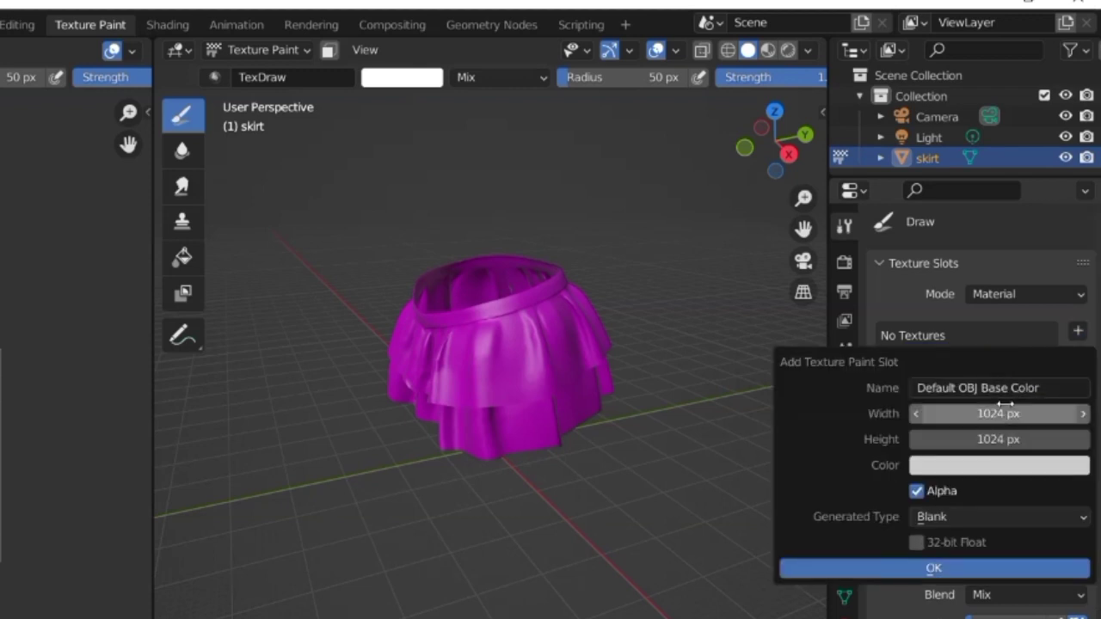
click(1054, 387)
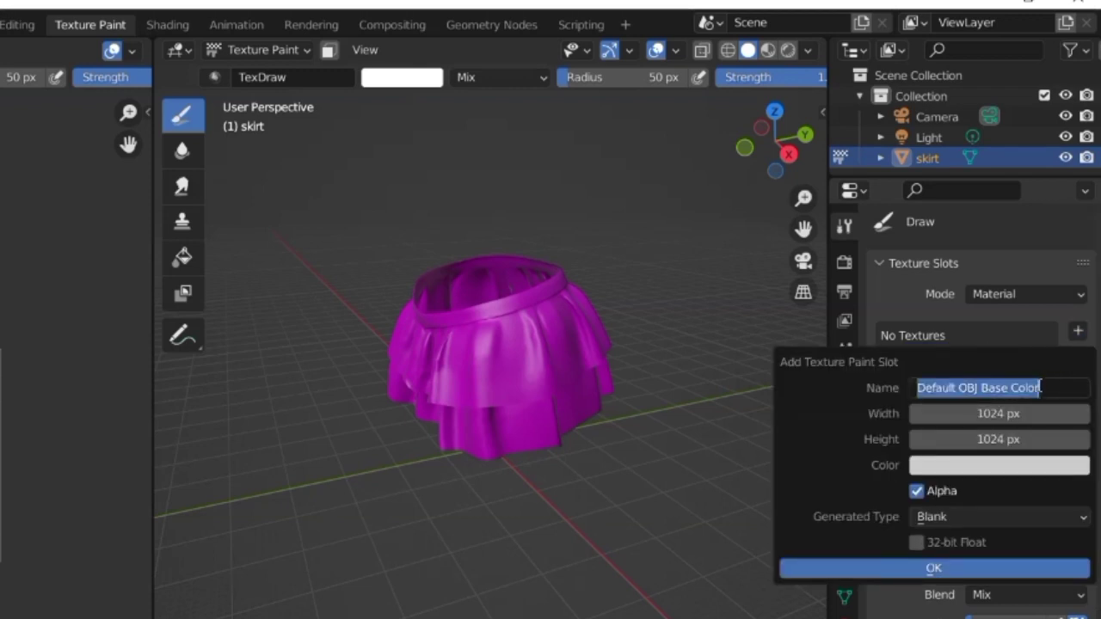
text(sk)
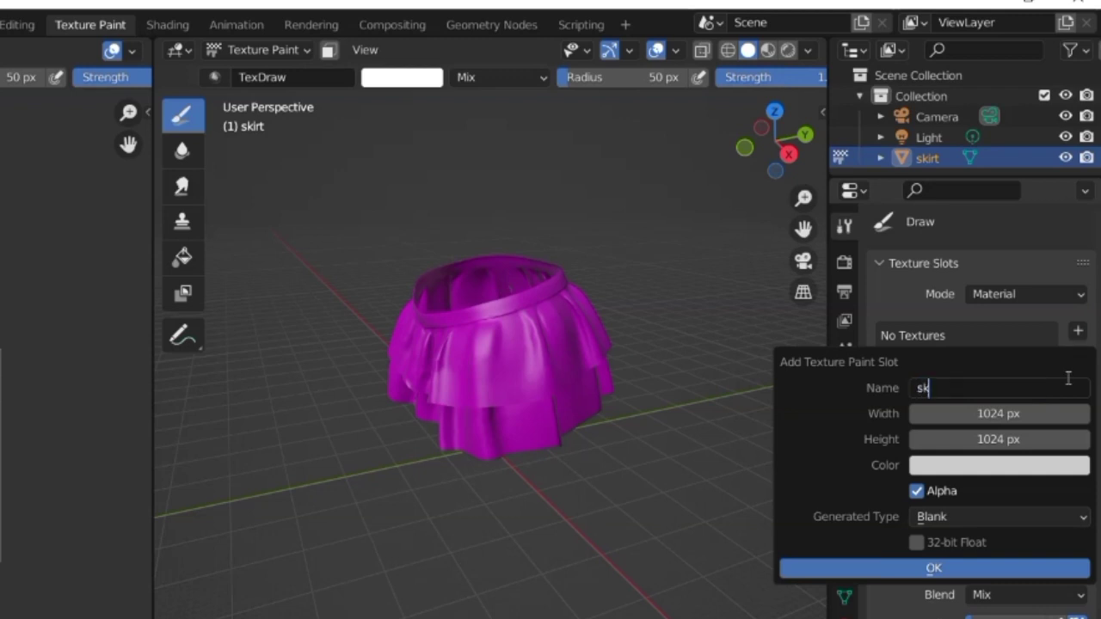
text(irt2)
- Make the new skirt2 paint slot's colour black, turn off its Alpha and create it at 1024 × 1024 px
click(978, 471)
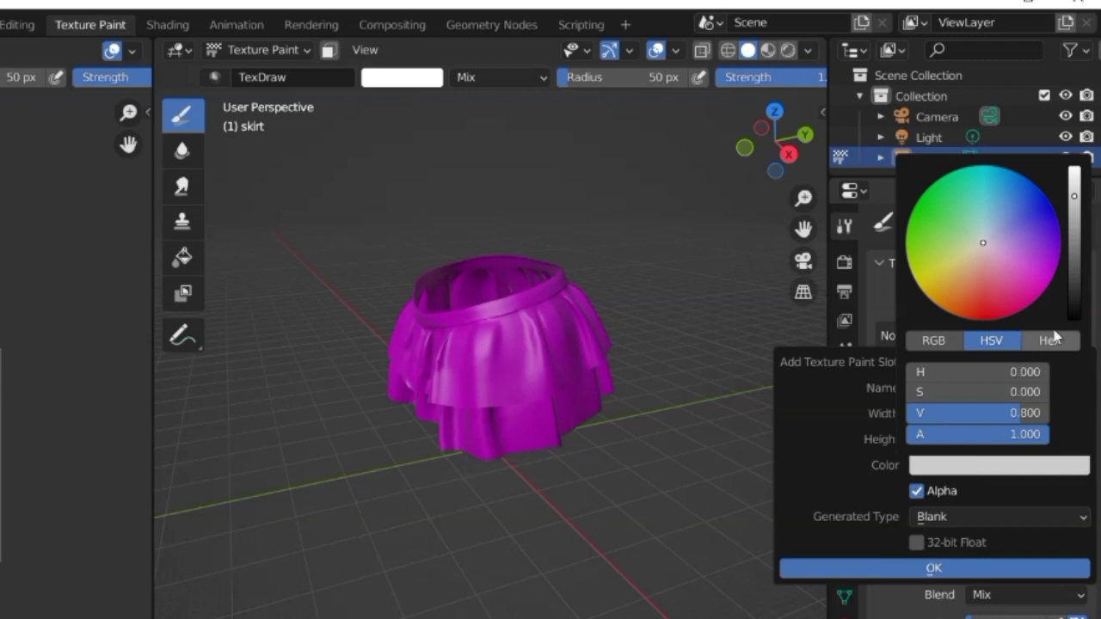
click(1080, 316)
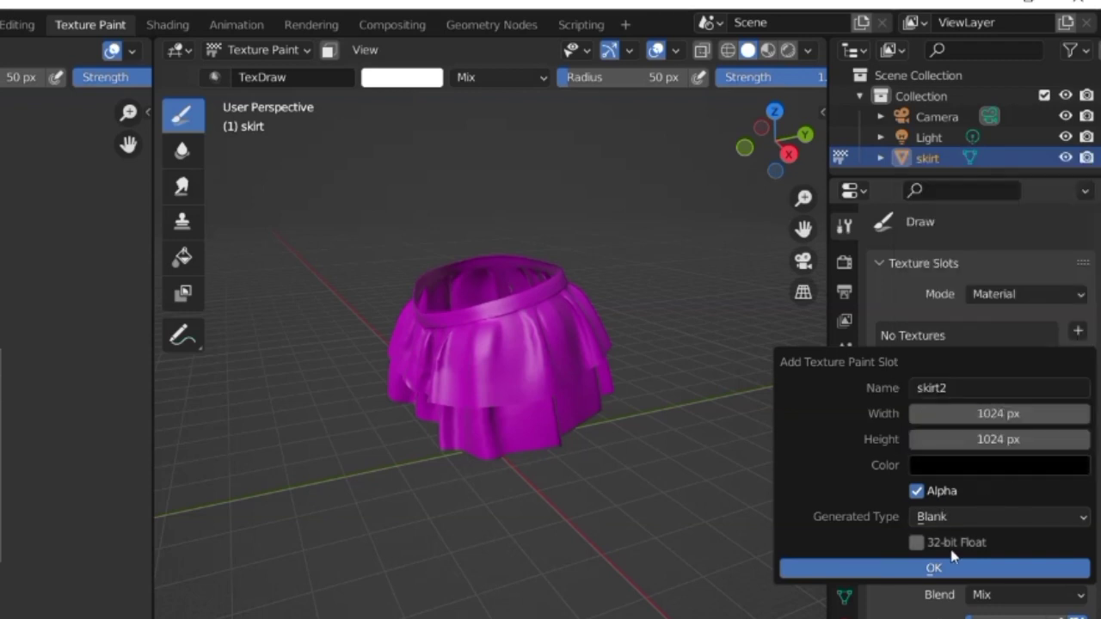
click(918, 494)
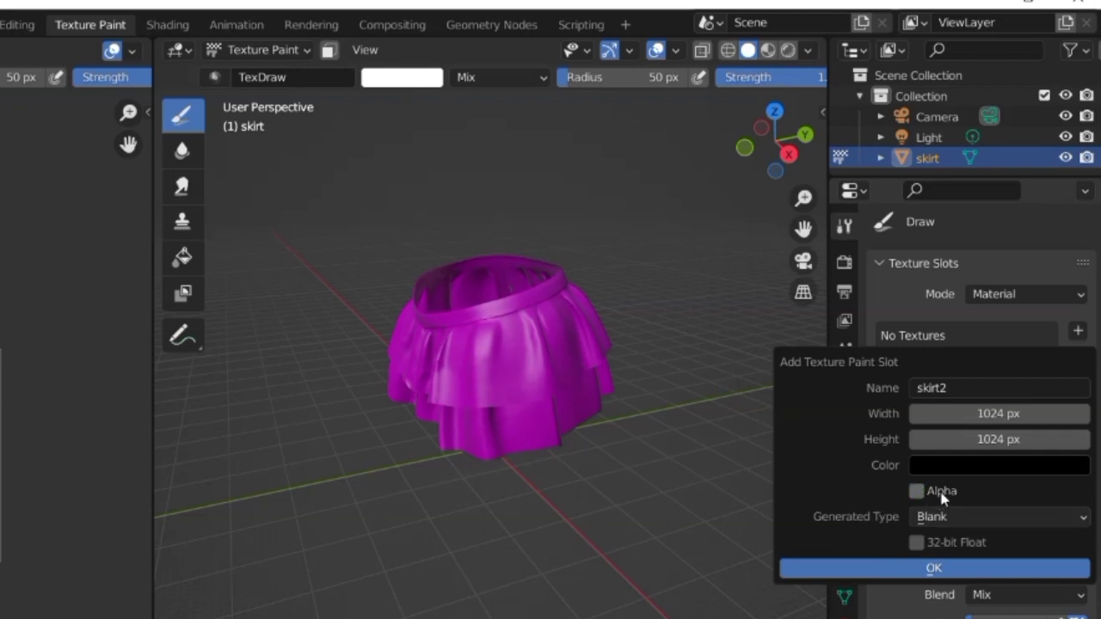
click(940, 571)
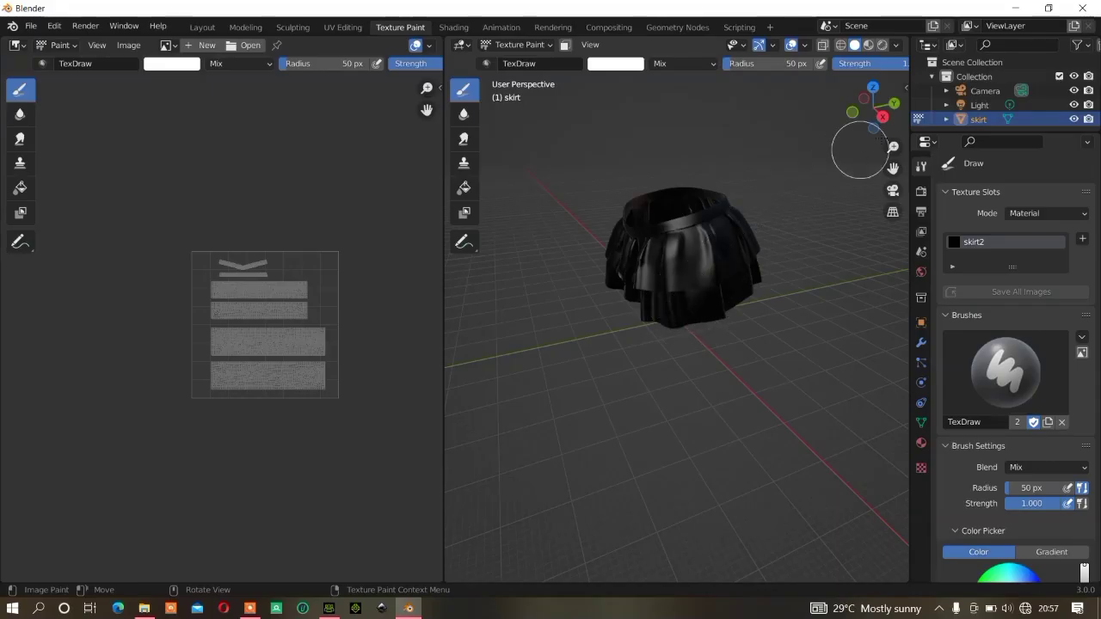
- Switch to Character Creator 4 and examine the lower tier and hem of the wrestler's skirt up close
click(328, 608)
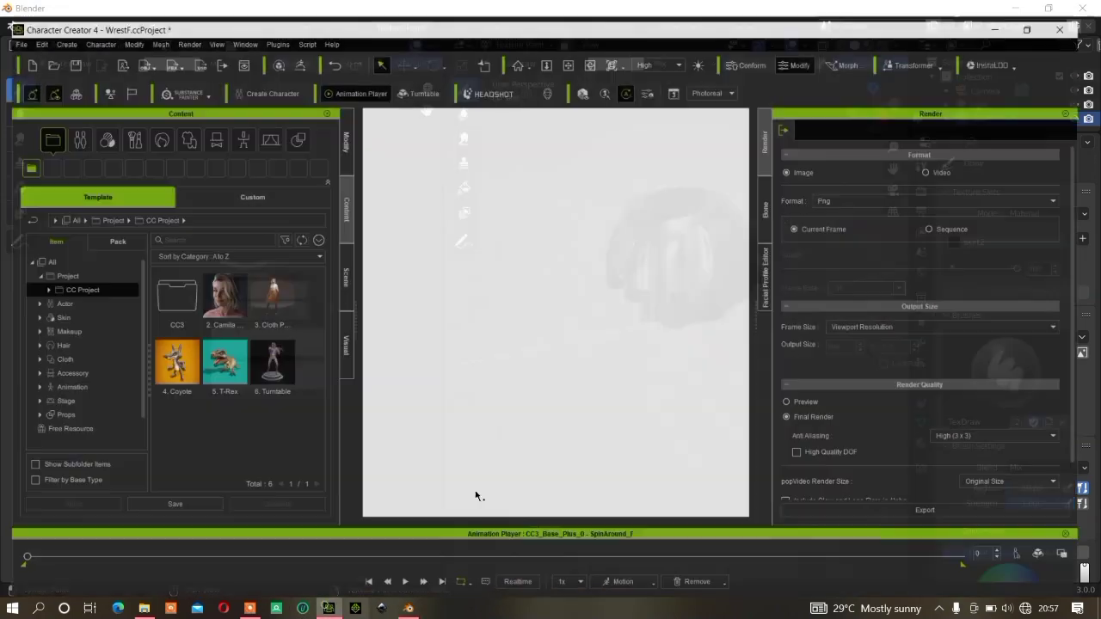
scroll(566, 305, up, 6)
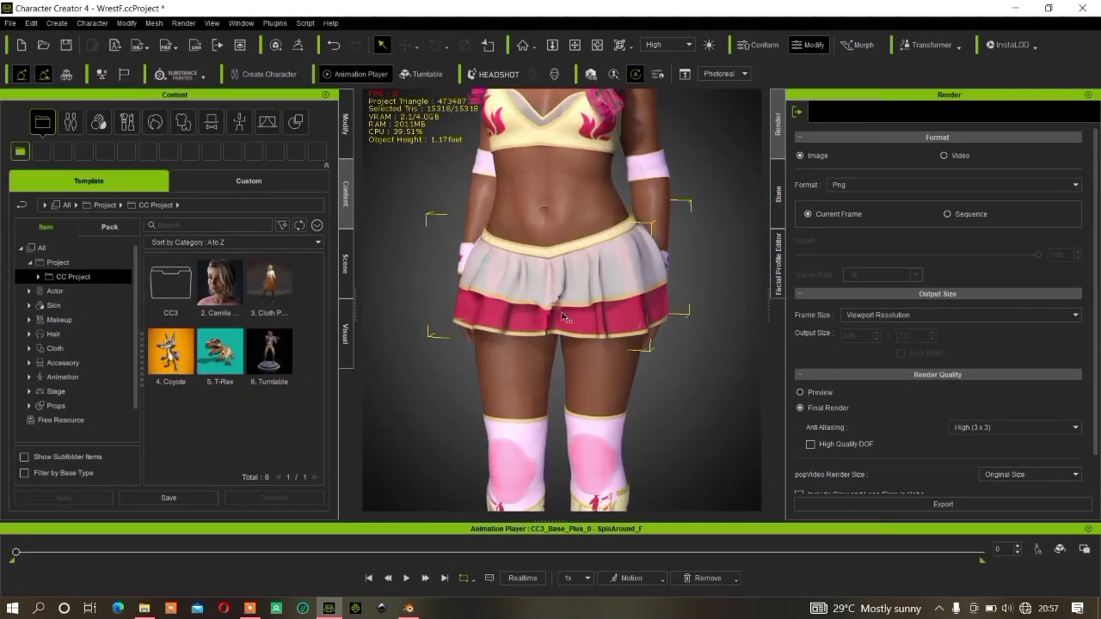
scroll(560, 311, up, 2)
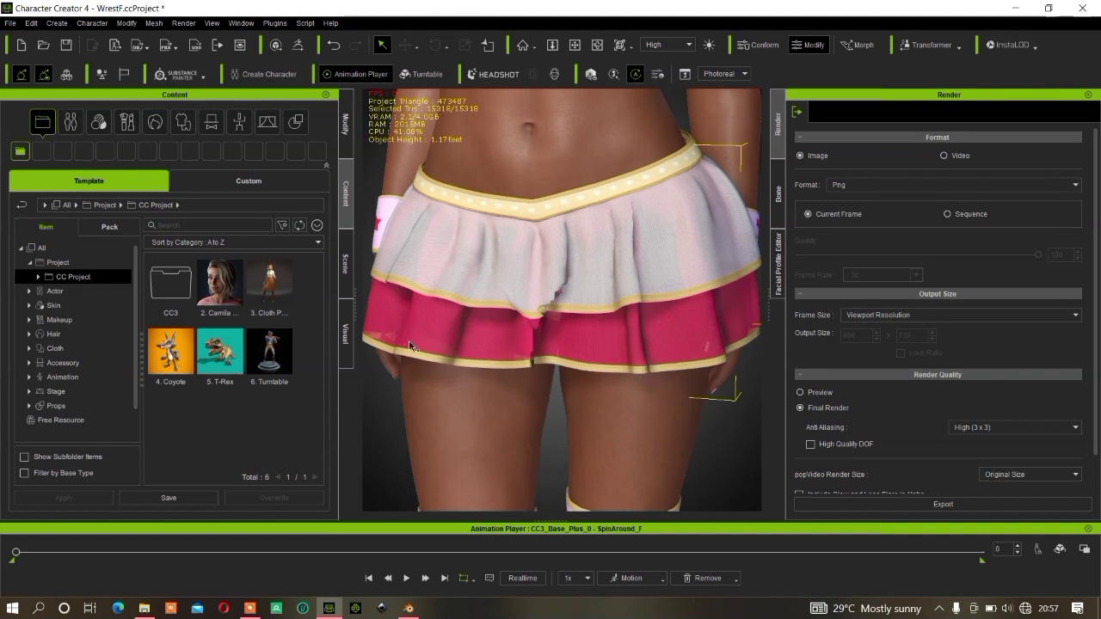
click(705, 367)
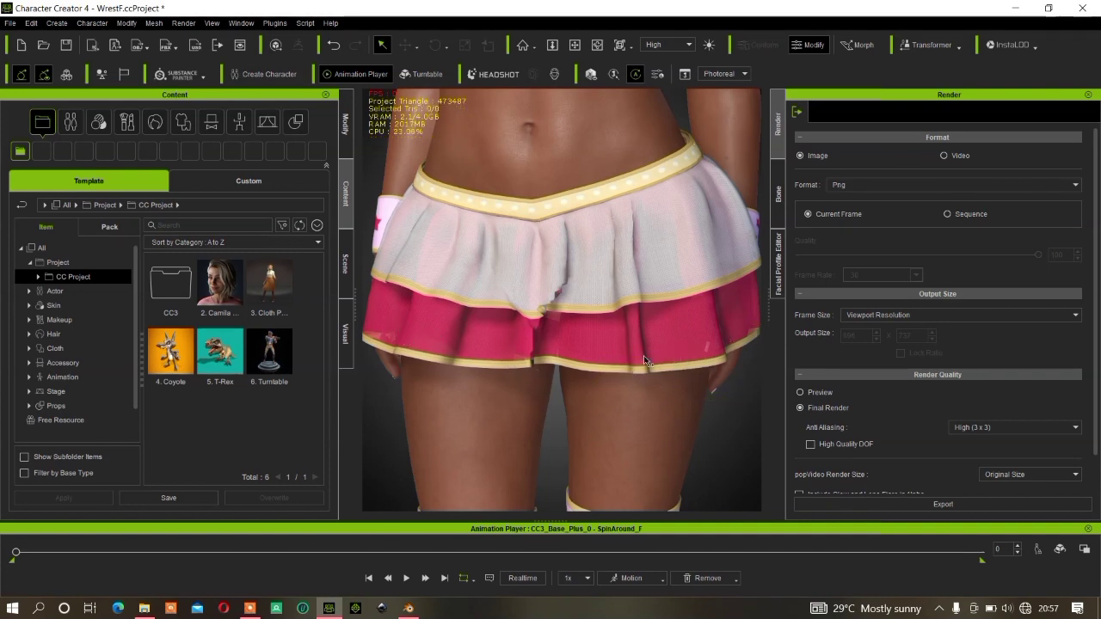
scroll(644, 357, down, 5)
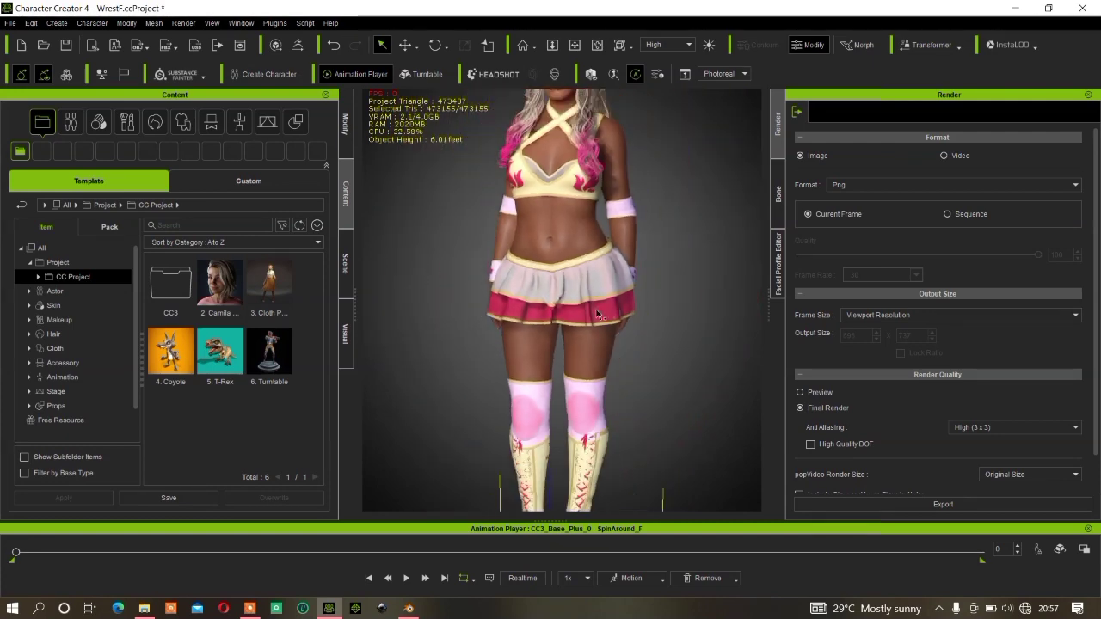
click(600, 313)
- Return to Blender and show the skirt2 image behind the UV layout in the image editor
key(alt+Tab)
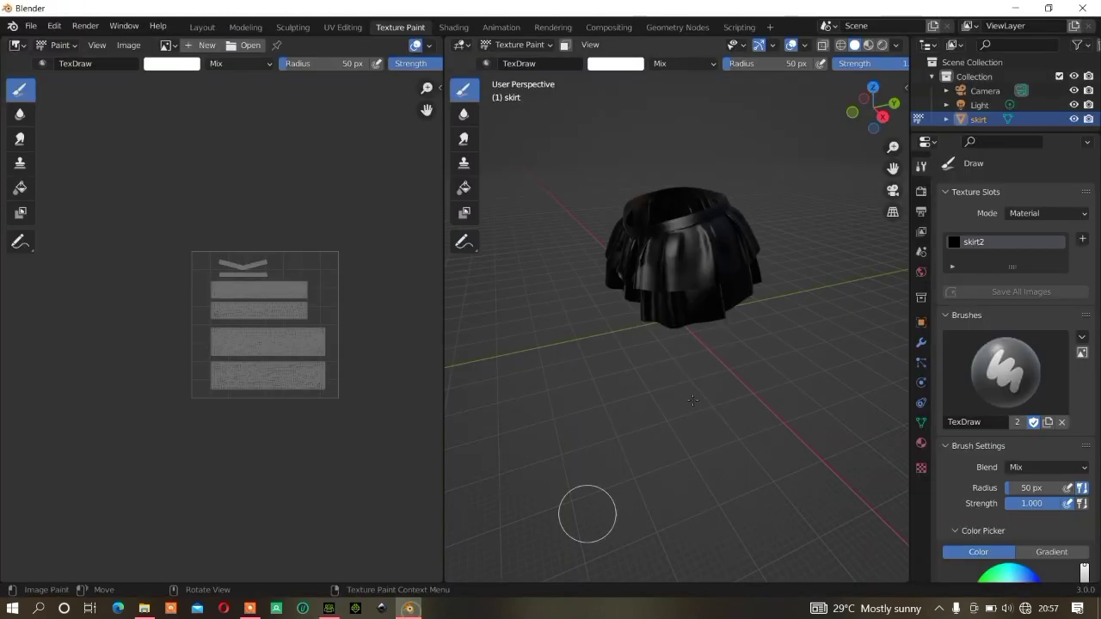
scroll(730, 263, up, 4)
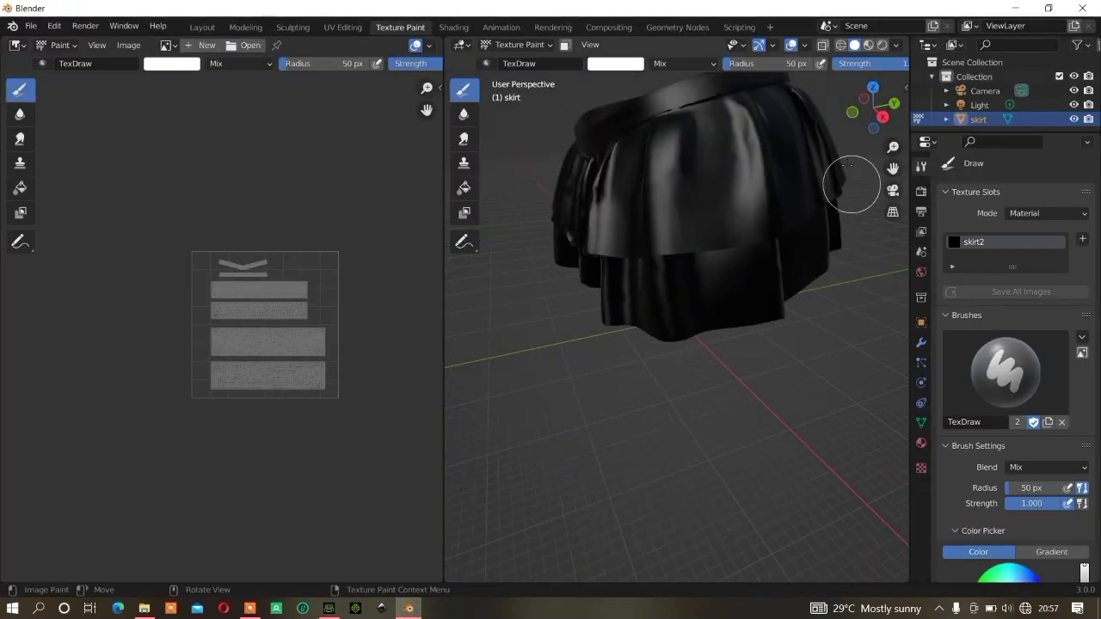
drag(875, 125, 869, 96)
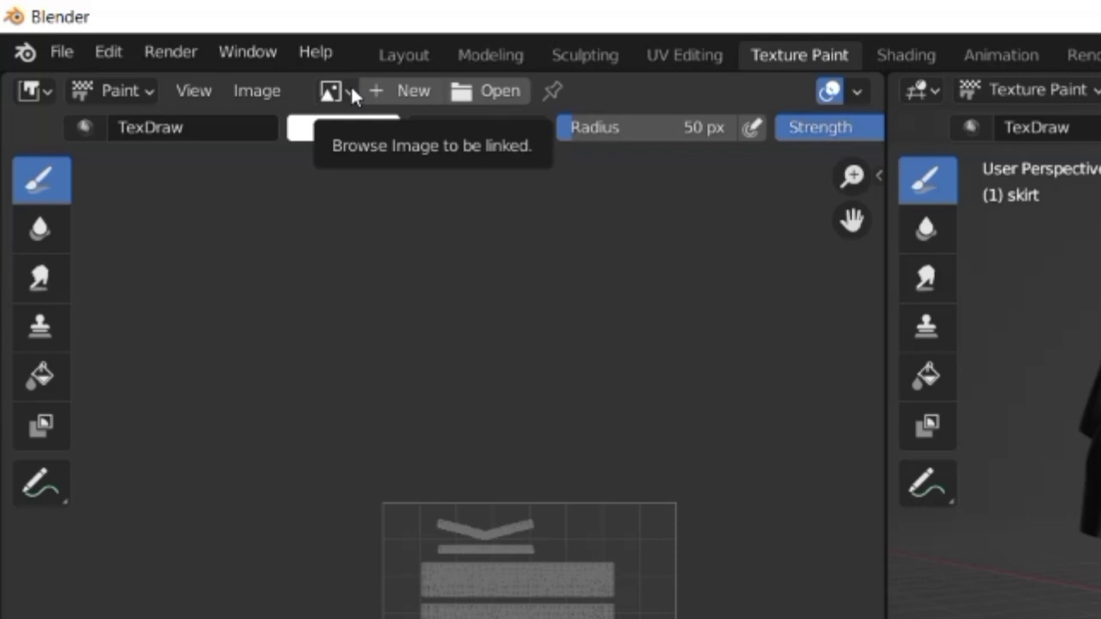
click(350, 86)
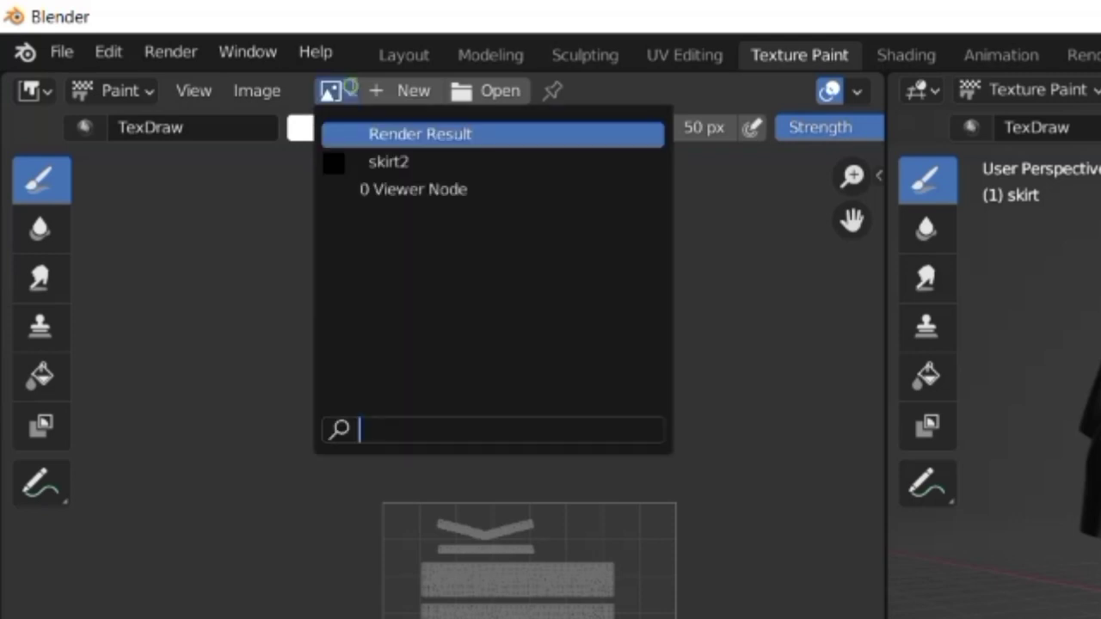
click(387, 162)
scroll(523, 511, down, 5)
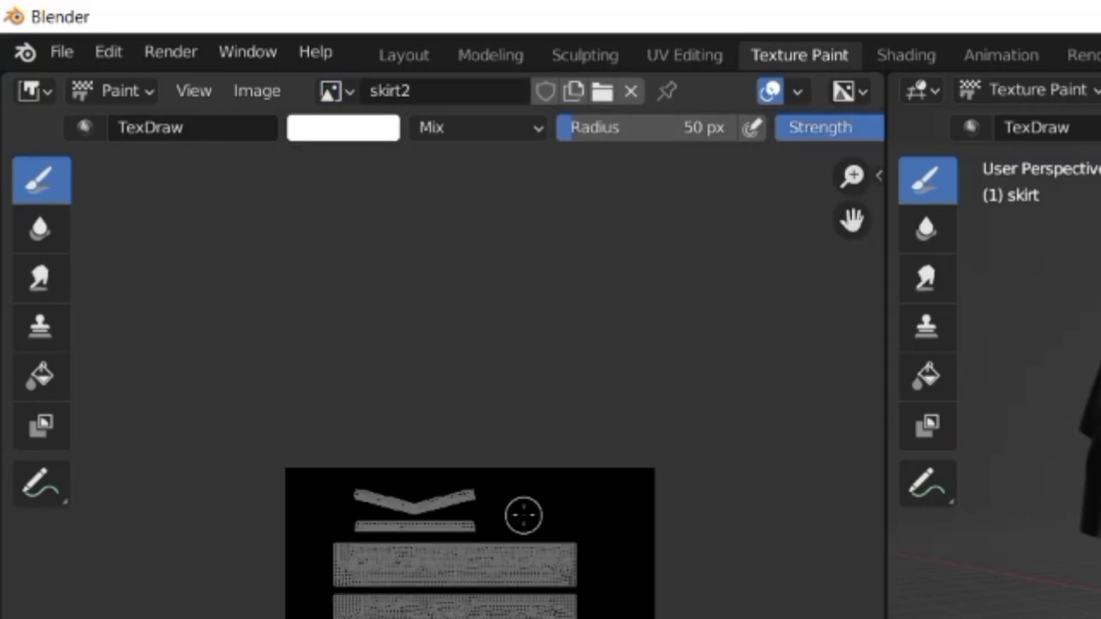
scroll(523, 516, up, 4)
scroll(378, 482, down, 1)
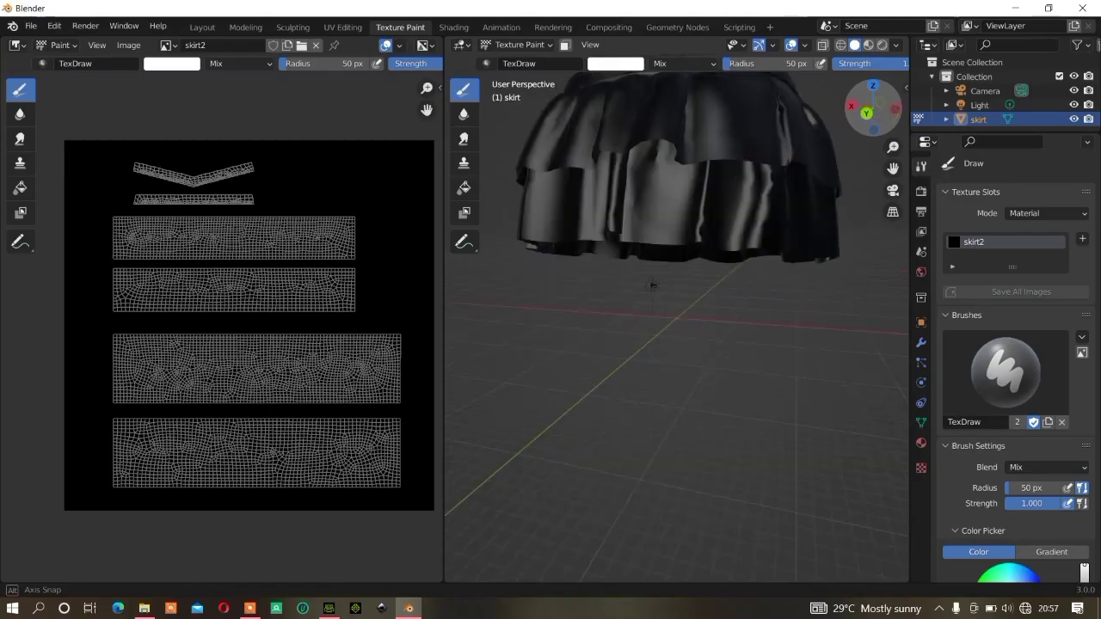
- Paint the front of the skirt's lower tier white with the 50 px TexDraw brush
middle_drag(671, 301, 712, 298)
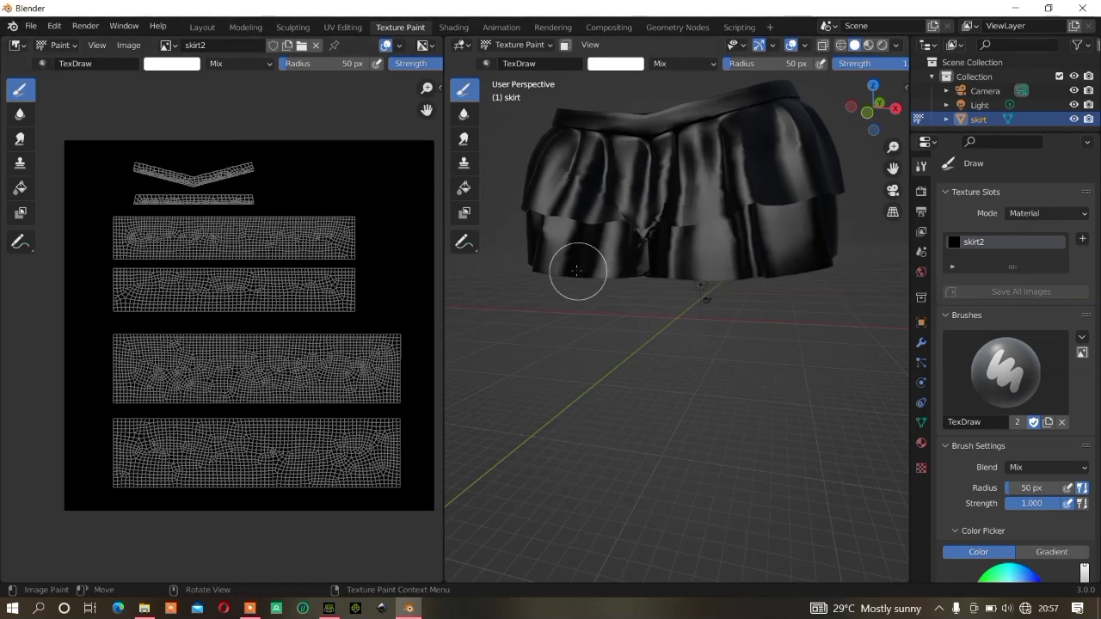
mouse_move(541, 242)
mouse_down()
mouse_move(539, 251)
mouse_move(696, 266)
mouse_move(828, 250)
mouse_up()
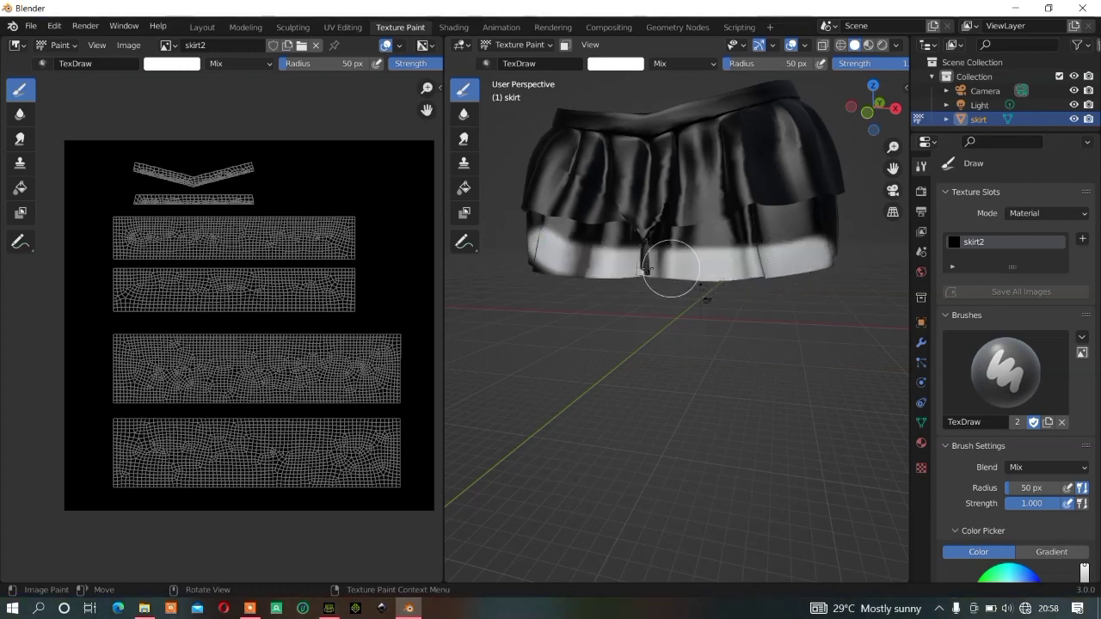
mouse_move(536, 267)
mouse_down()
mouse_move(525, 252)
mouse_move(780, 246)
mouse_move(828, 237)
mouse_move(727, 234)
mouse_move(848, 233)
mouse_move(824, 255)
mouse_move(812, 248)
mouse_up()
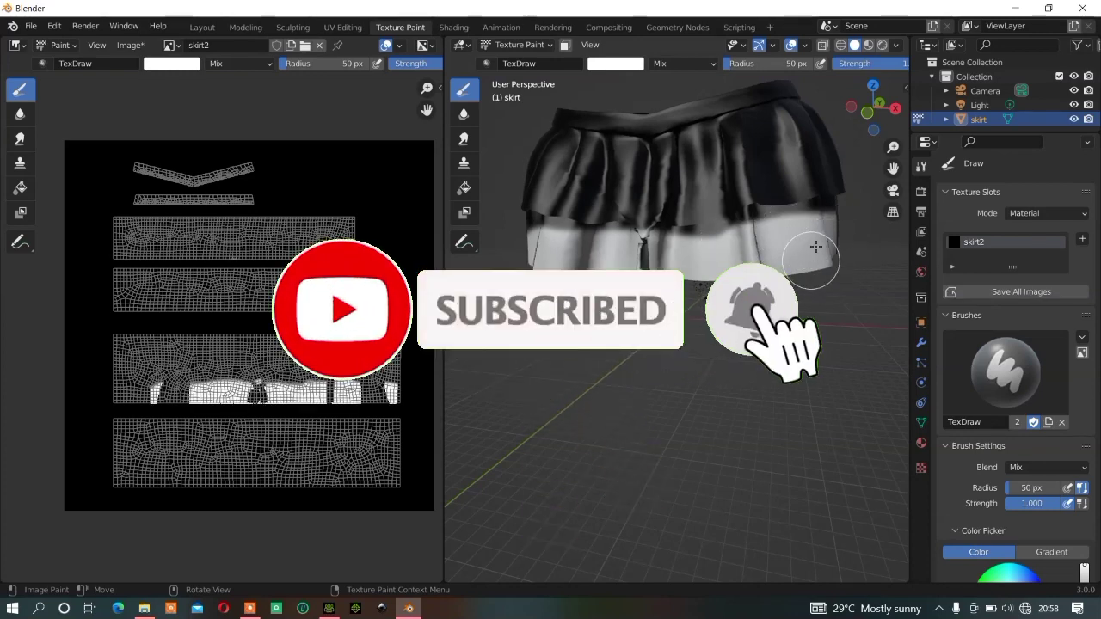
- Continue the white paint around the sides and back of the skirt's lower tier, leaving the upper tier and waistband black
mouse_move(872, 127)
mouse_down()
mouse_move(856, 136)
mouse_move(867, 140)
mouse_up()
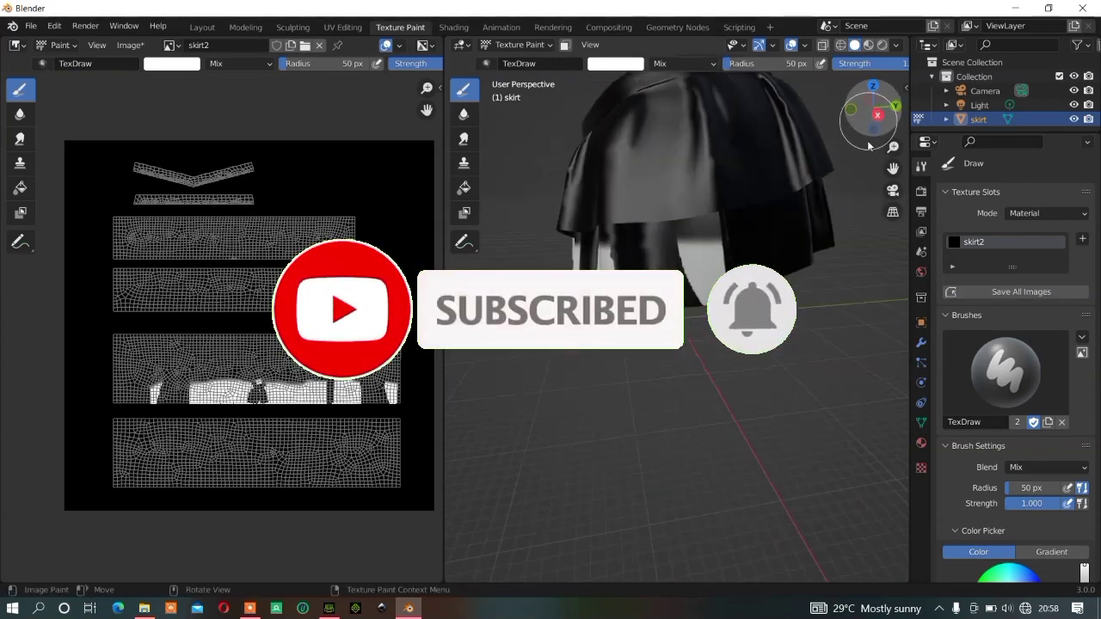
mouse_move(654, 268)
mouse_down()
mouse_move(609, 252)
mouse_move(640, 293)
mouse_move(714, 291)
mouse_move(591, 298)
mouse_move(622, 299)
mouse_move(594, 280)
mouse_move(595, 246)
mouse_move(721, 256)
mouse_move(735, 297)
mouse_move(592, 301)
mouse_move(565, 277)
mouse_move(580, 259)
mouse_move(601, 281)
mouse_up()
drag(727, 272, 823, 226)
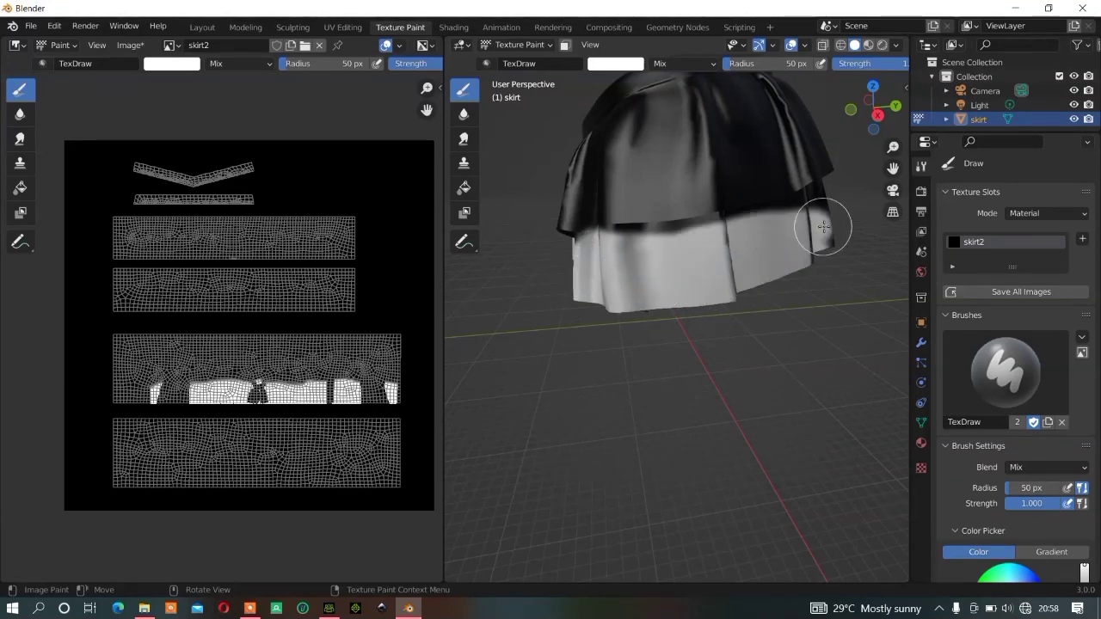
middle_drag(823, 226, 570, 275)
mouse_move(570, 275)
mouse_down()
mouse_move(696, 232)
mouse_move(799, 233)
mouse_move(824, 218)
mouse_up()
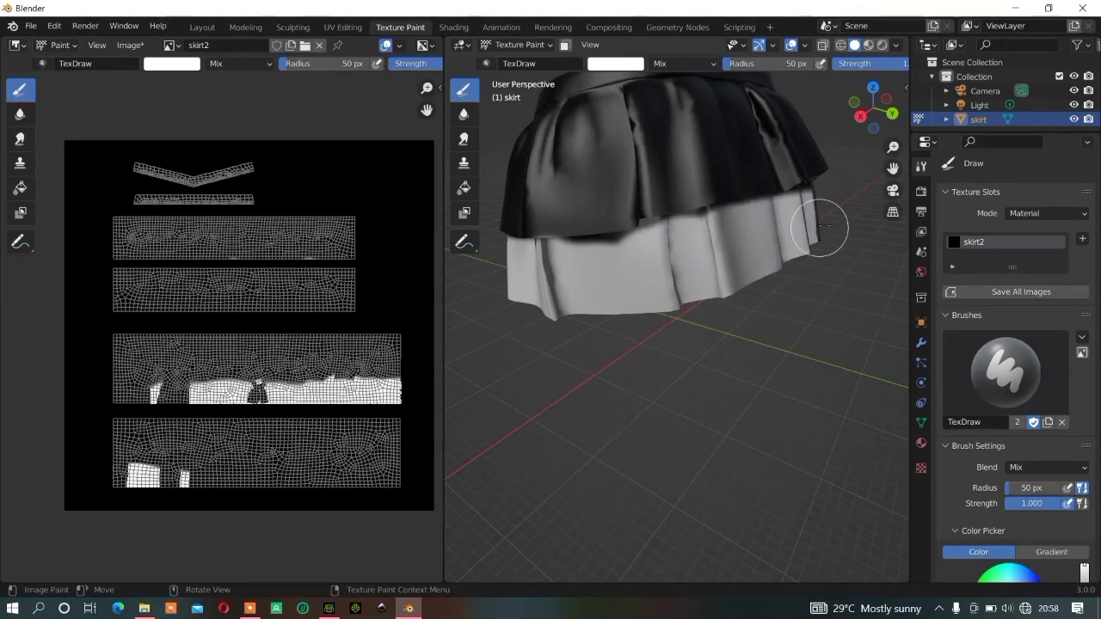
middle_drag(823, 218, 609, 266)
drag(610, 266, 795, 269)
middle_drag(795, 268, 560, 287)
drag(560, 287, 713, 307)
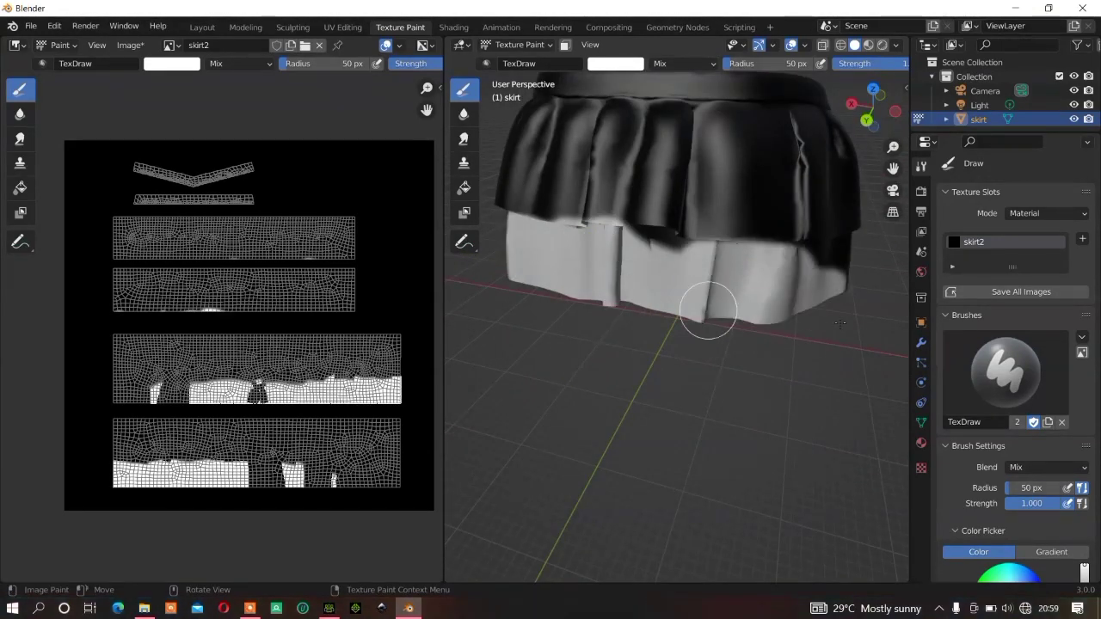
middle_drag(713, 307, 585, 258)
drag(585, 258, 801, 296)
middle_drag(800, 297, 754, 339)
drag(754, 339, 797, 288)
mouse_move(796, 288)
middle_down()
mouse_move(714, 273)
mouse_move(867, 112)
mouse_move(560, 310)
mouse_move(867, 115)
mouse_move(332, 336)
middle_up()
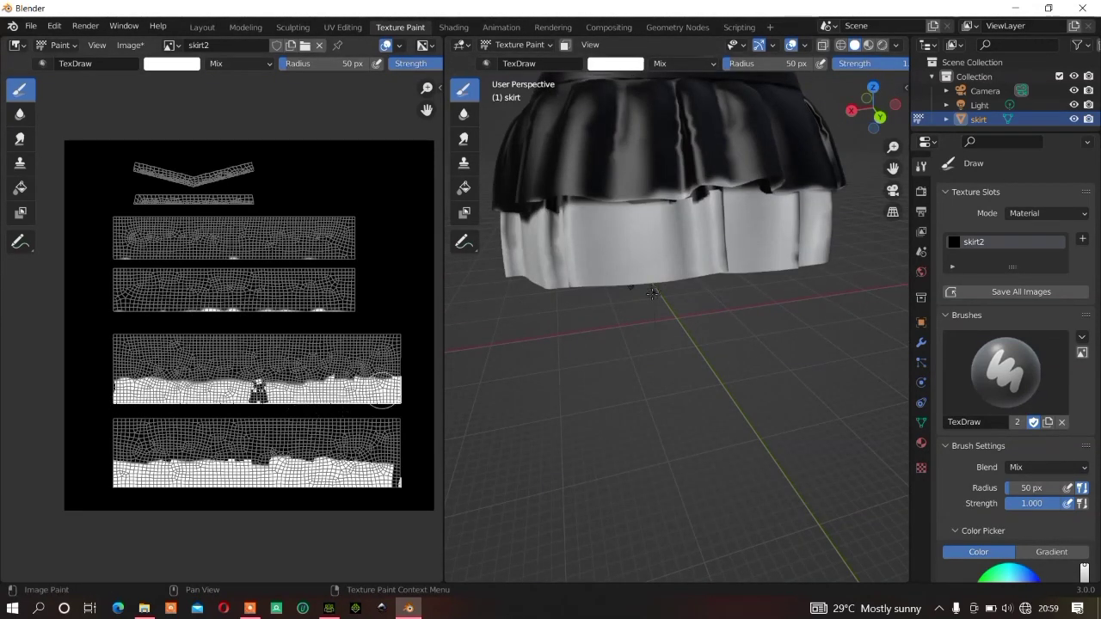
middle_drag(464, 301, 522, 278)
mouse_move(577, 242)
mouse_down()
mouse_move(566, 201)
mouse_move(549, 199)
mouse_move(766, 232)
mouse_up()
drag(858, 113, 808, 129)
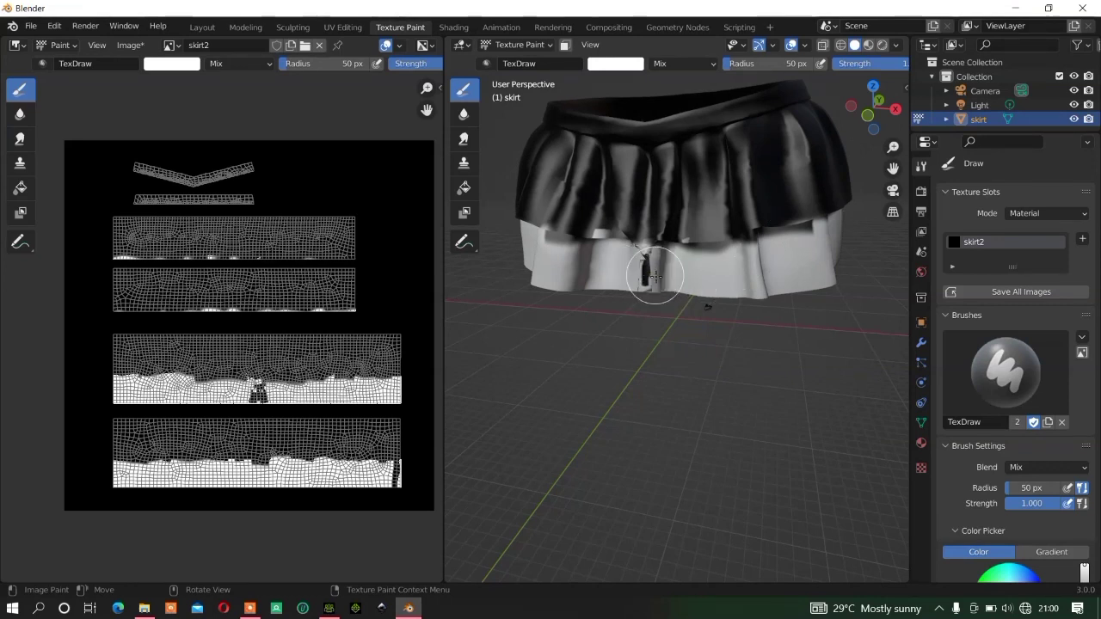
scroll(761, 278, down, 2)
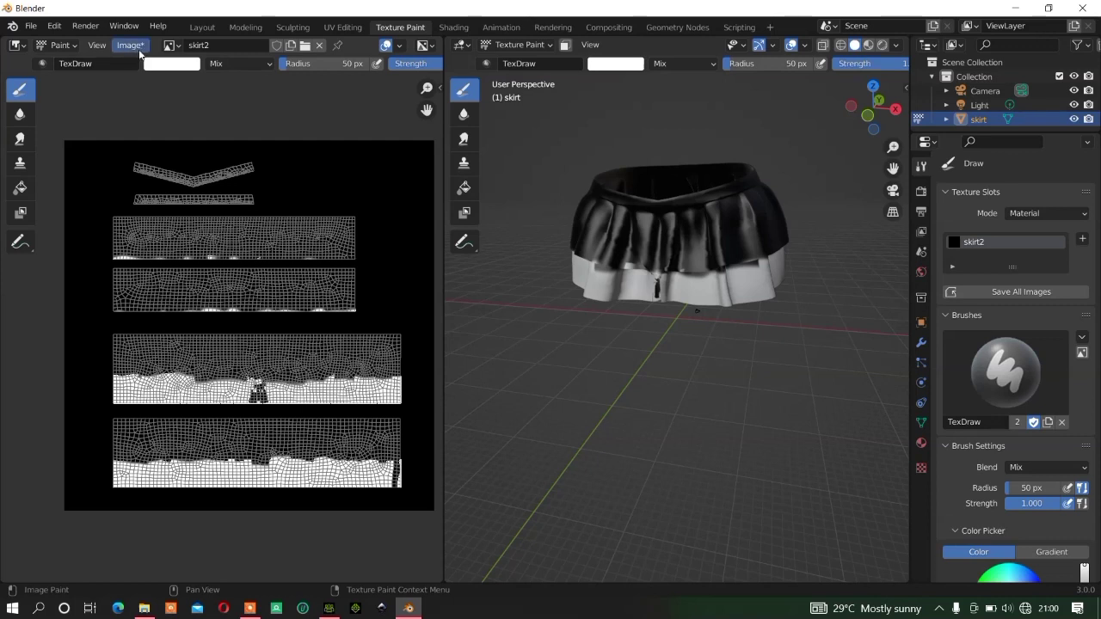
- Save the painted texture as skirt2.png in D:\Daz export
click(135, 47)
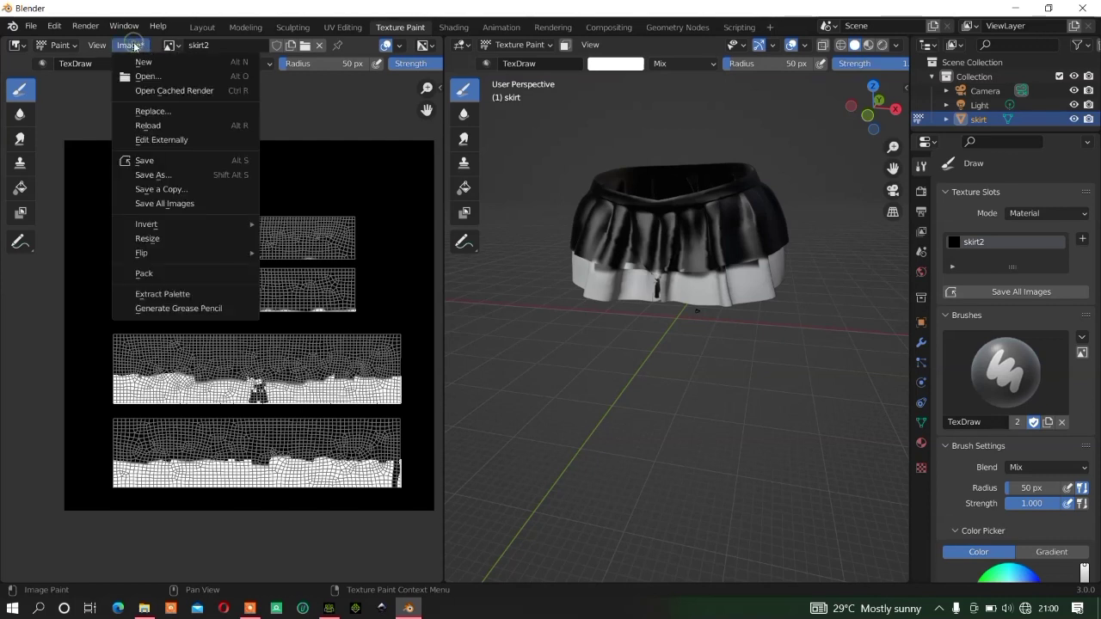
click(166, 178)
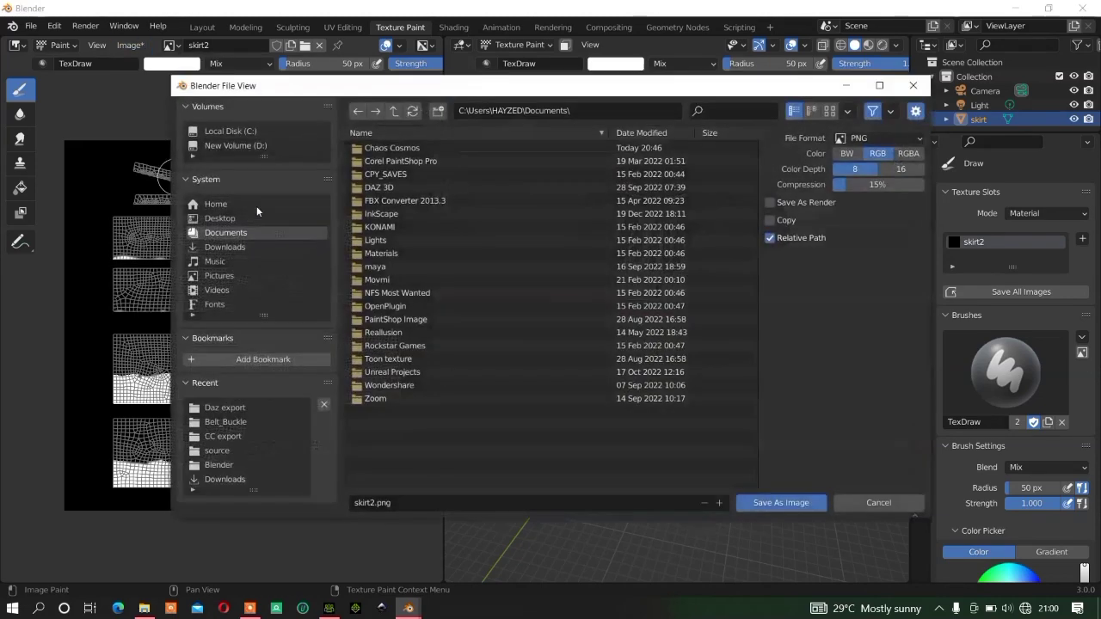
click(223, 146)
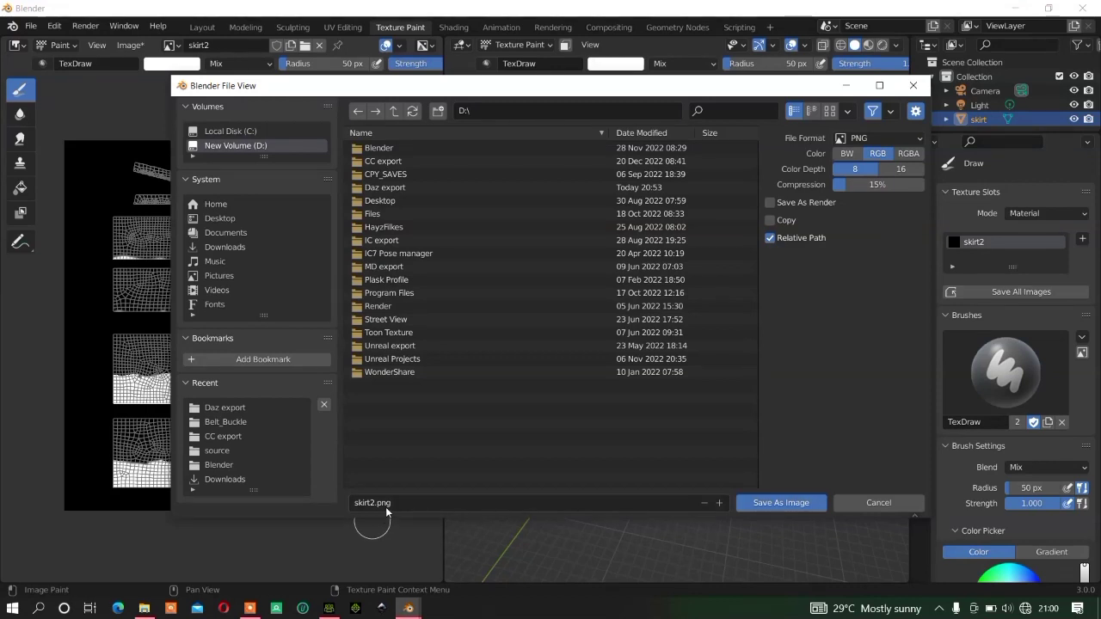
click(383, 186)
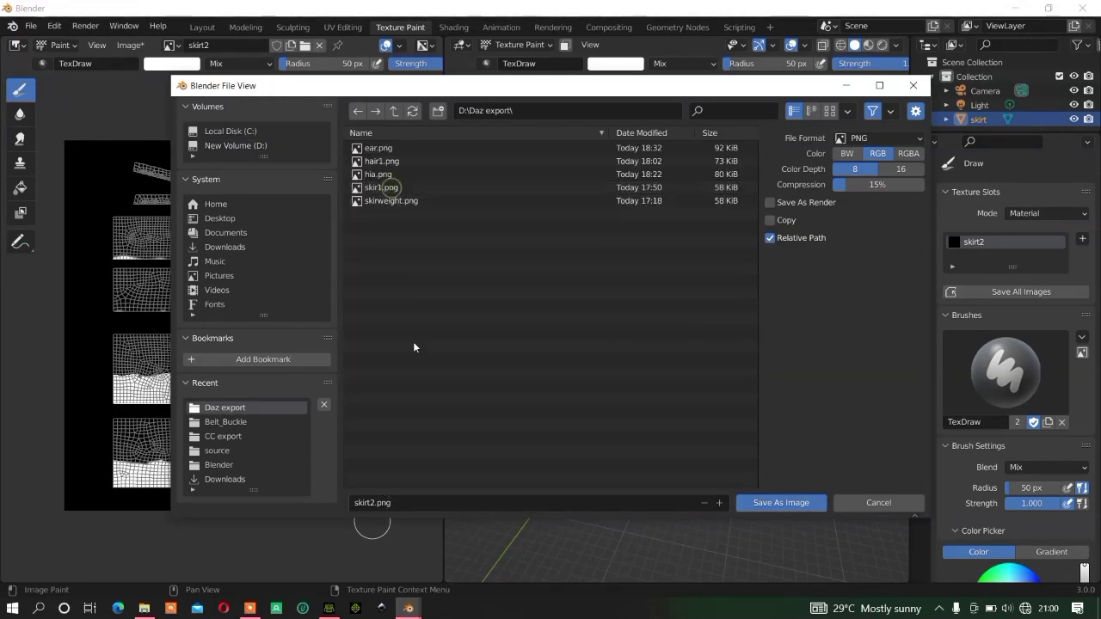
click(399, 500)
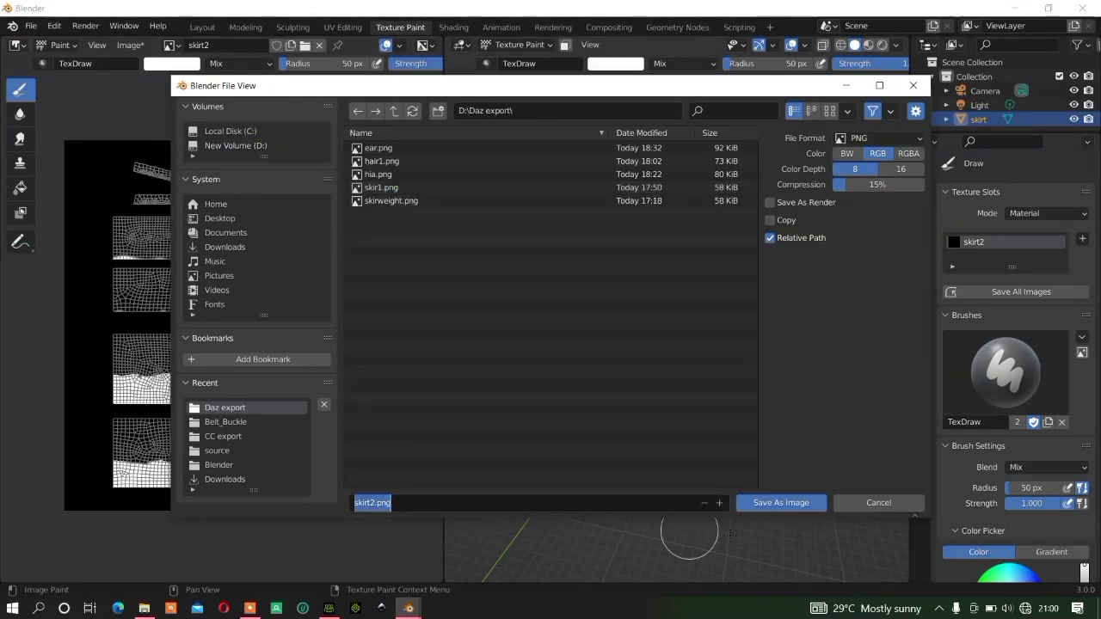
key(Escape)
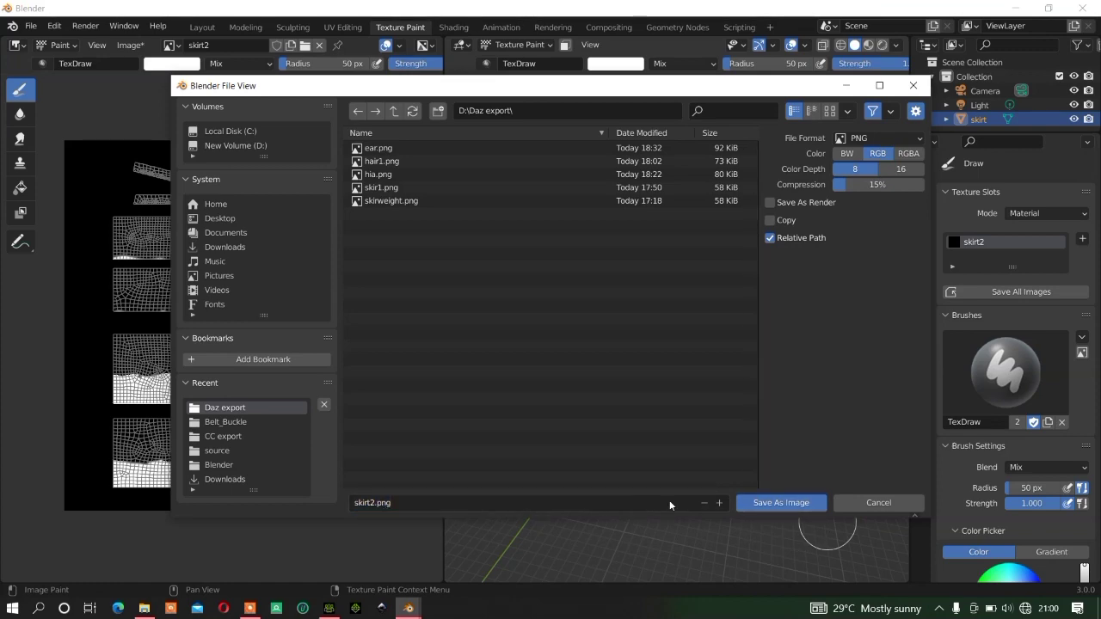
click(776, 503)
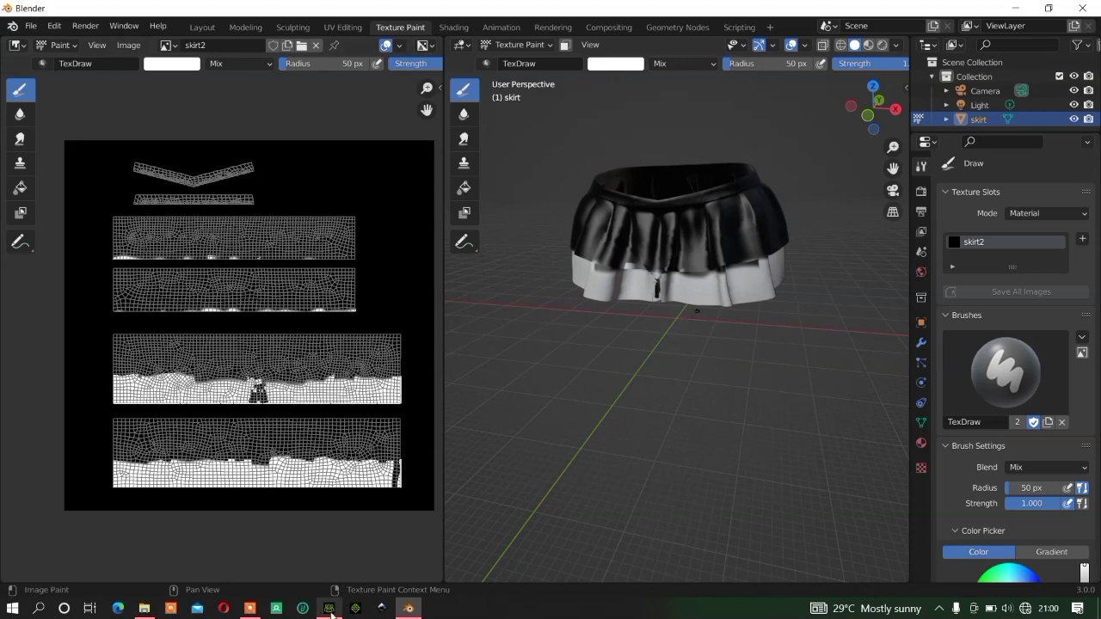
- Switch to Character Creator 4 and open the Modify settings of the selected skirt
click(330, 610)
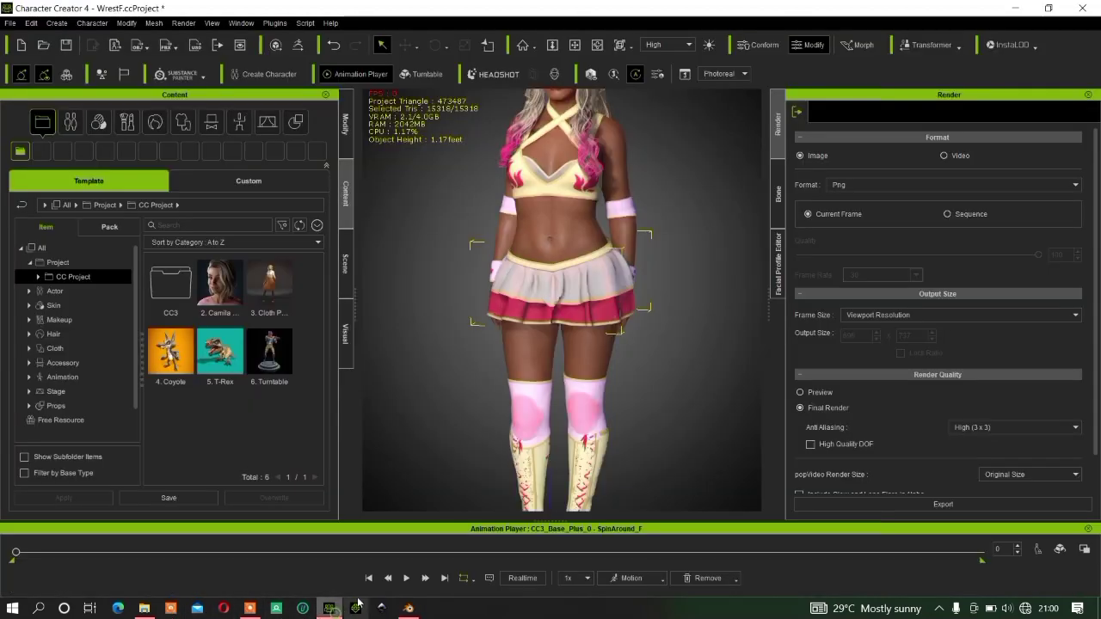
scroll(538, 353, down, 3)
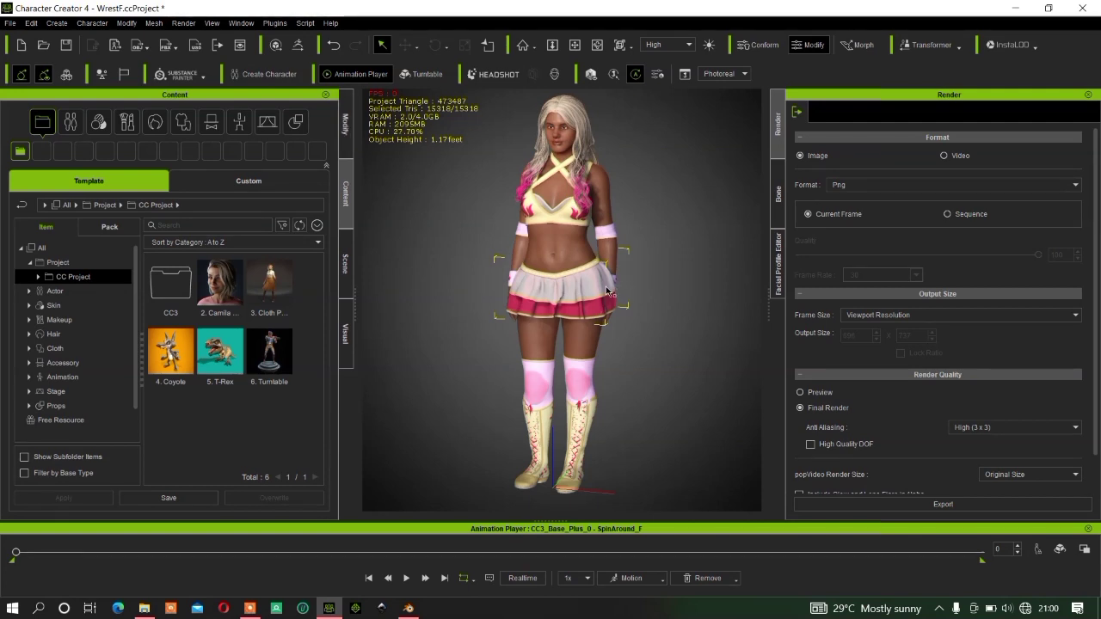
click(342, 138)
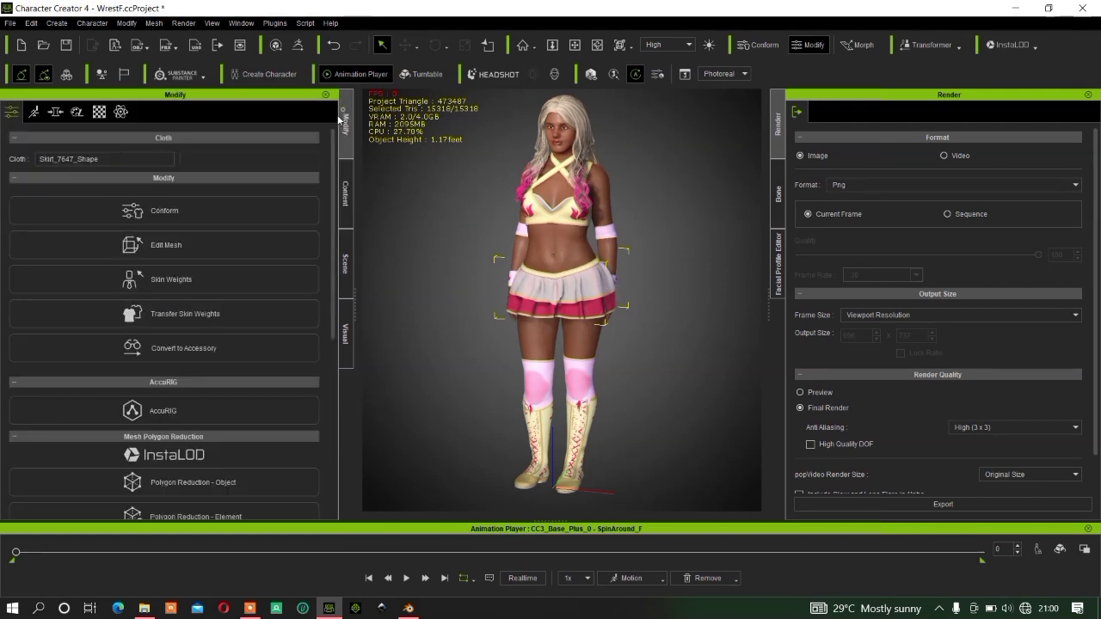
- Activate PhysX physics on the skirt and select its Dress02 material for the weight map
click(122, 112)
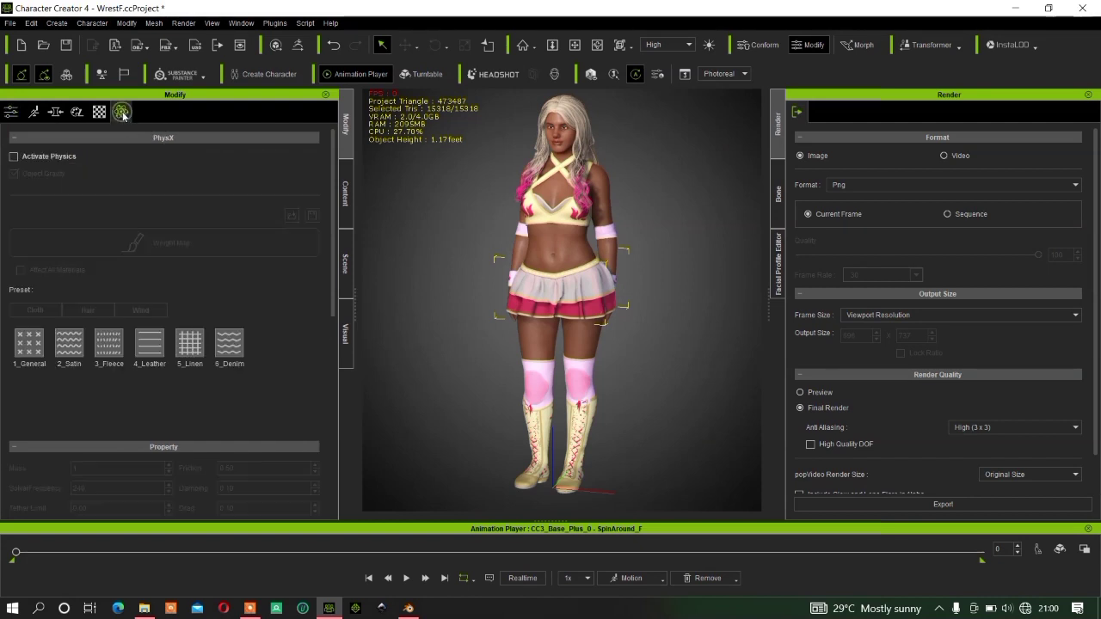
click(40, 155)
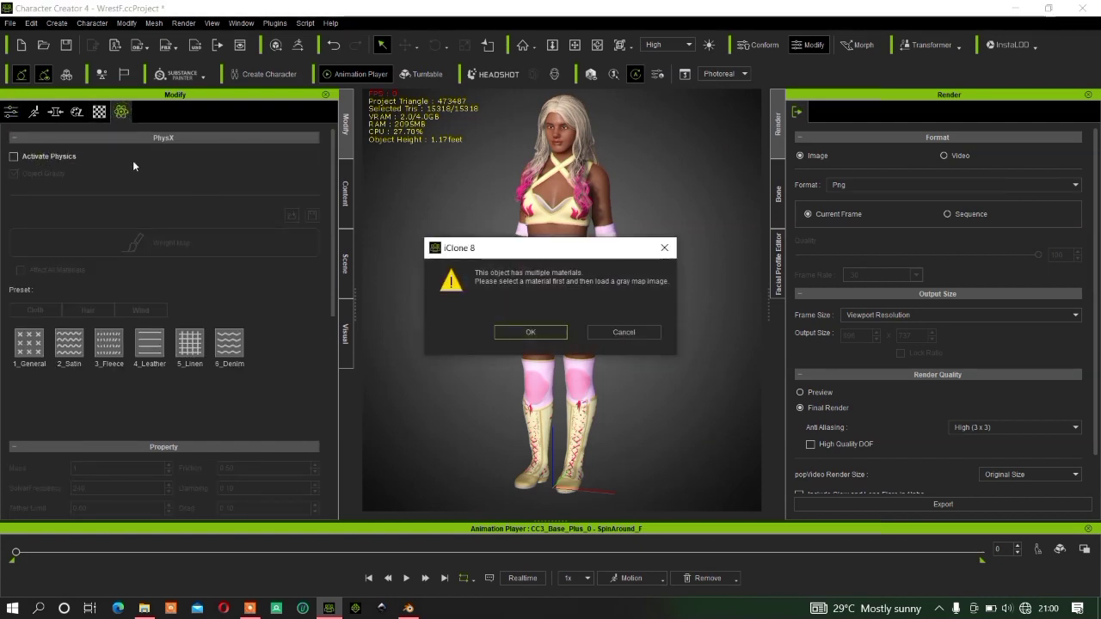
mouse_move(602, 250)
mouse_down()
mouse_move(401, 251)
mouse_move(592, 256)
mouse_up()
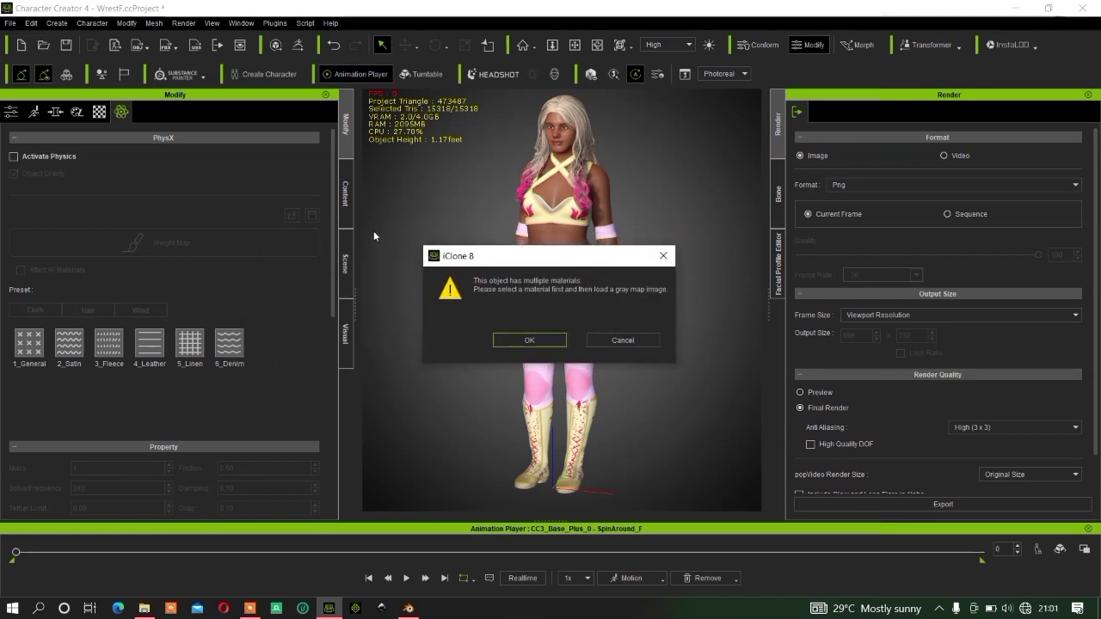
click(531, 341)
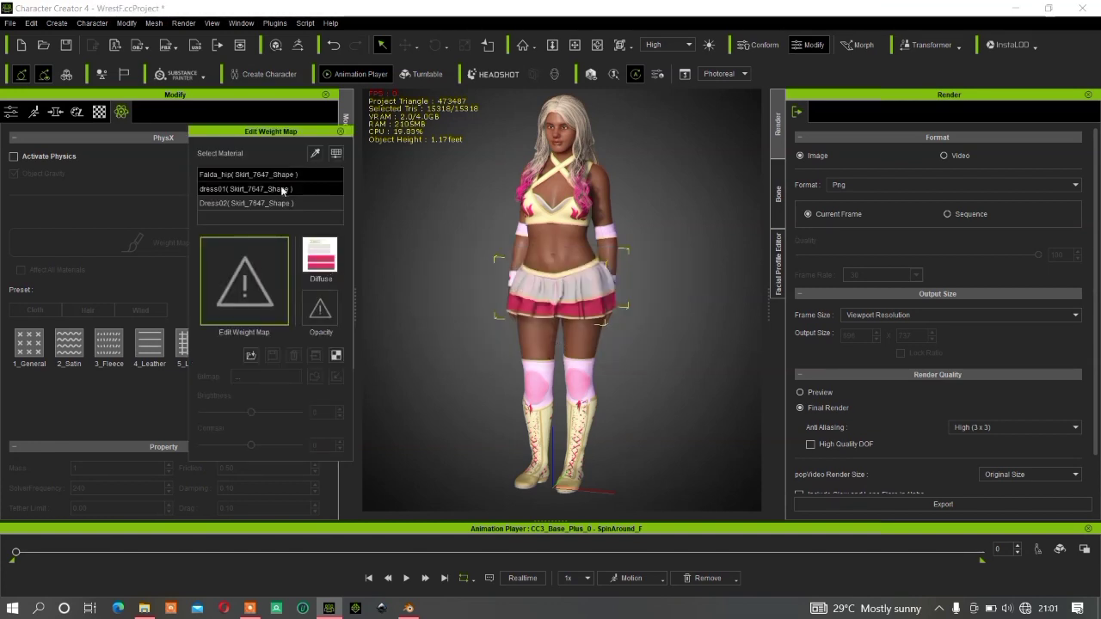
click(234, 203)
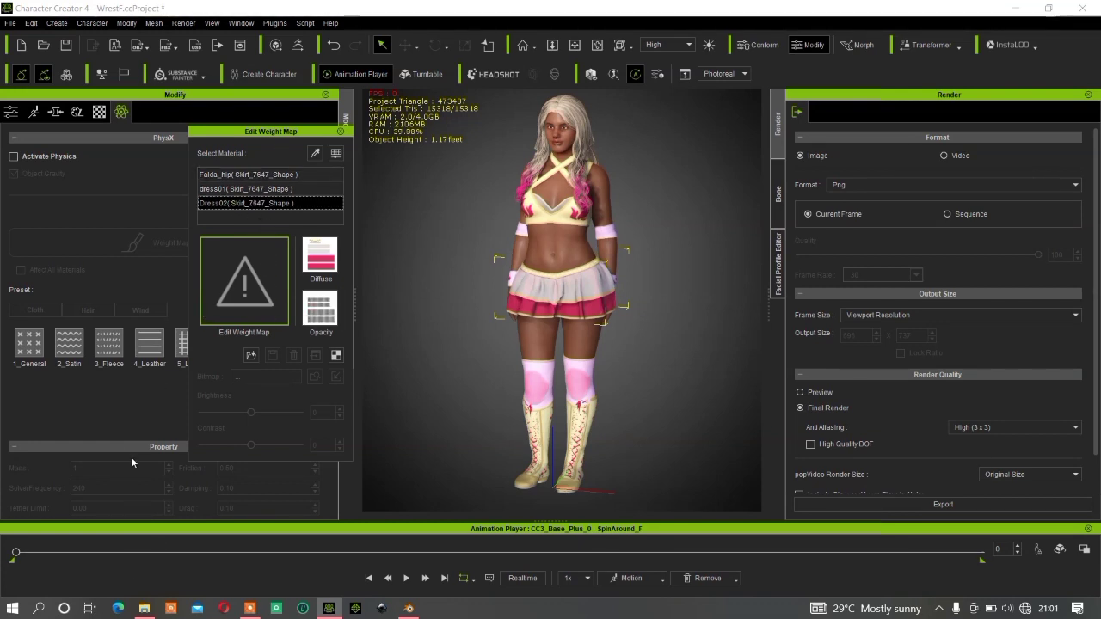
- Load skirt2.png from the Daz export folder as the weight map of the Dress02 material
click(144, 608)
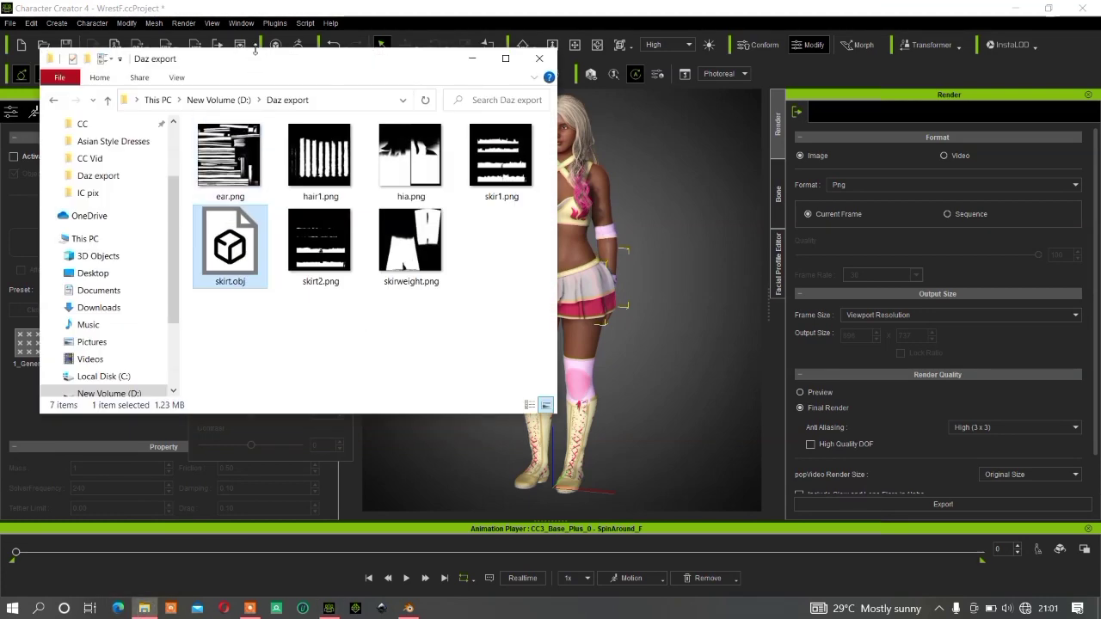
drag(256, 51, 675, 41)
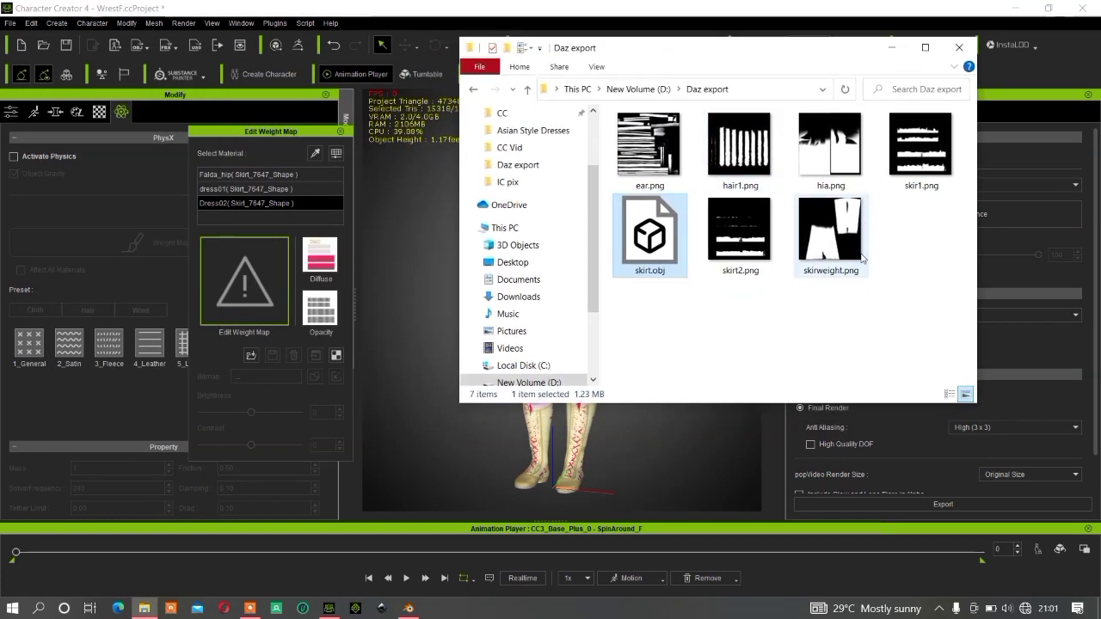
click(409, 608)
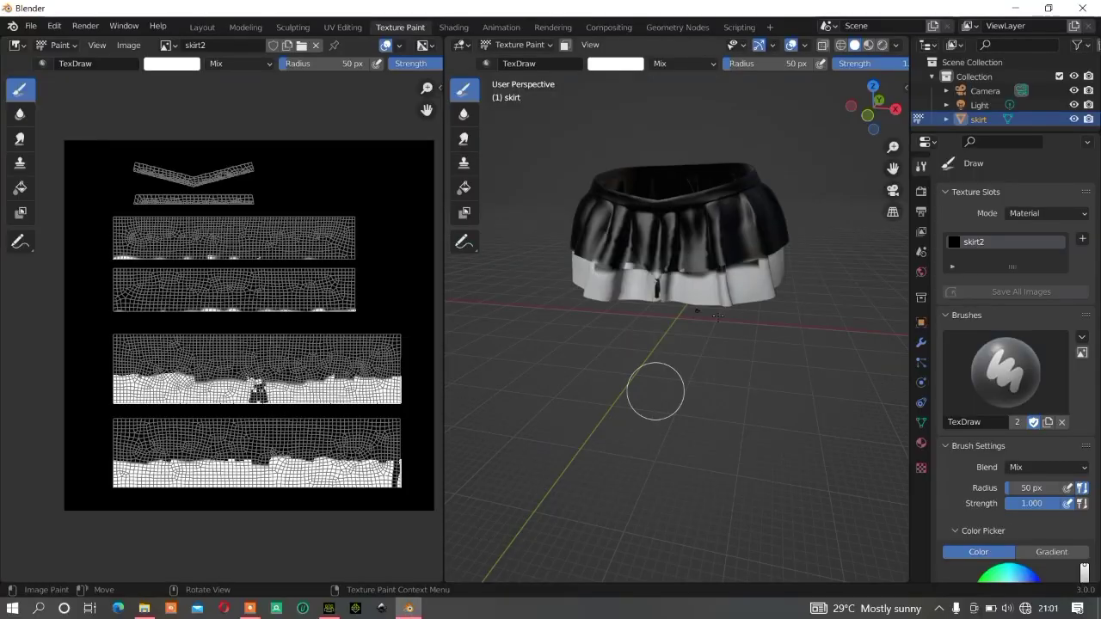
click(332, 609)
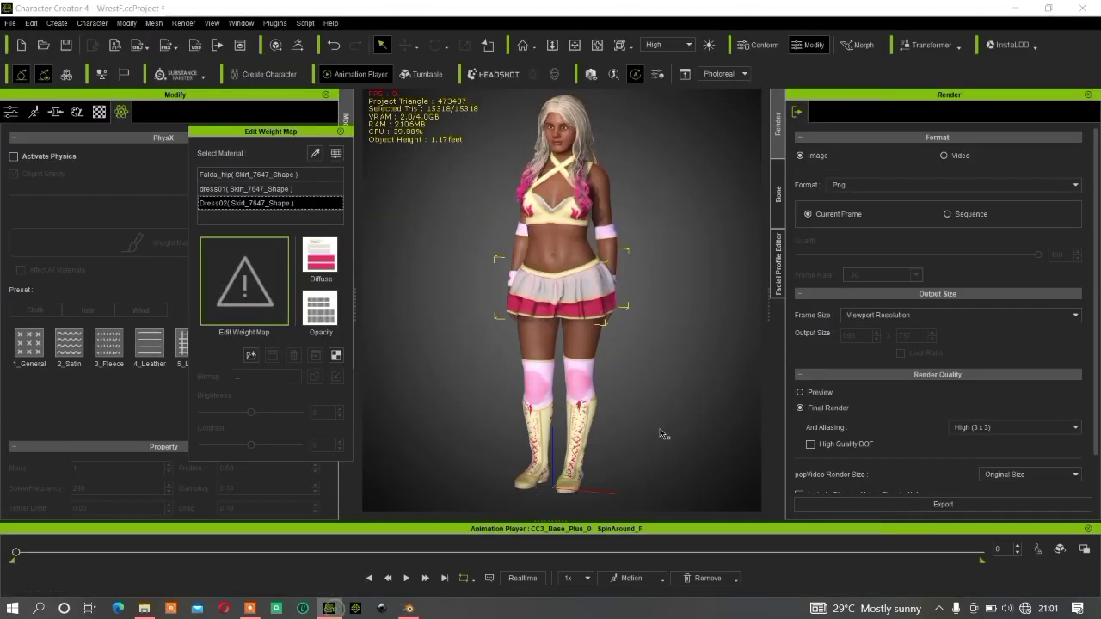
click(144, 608)
click(722, 255)
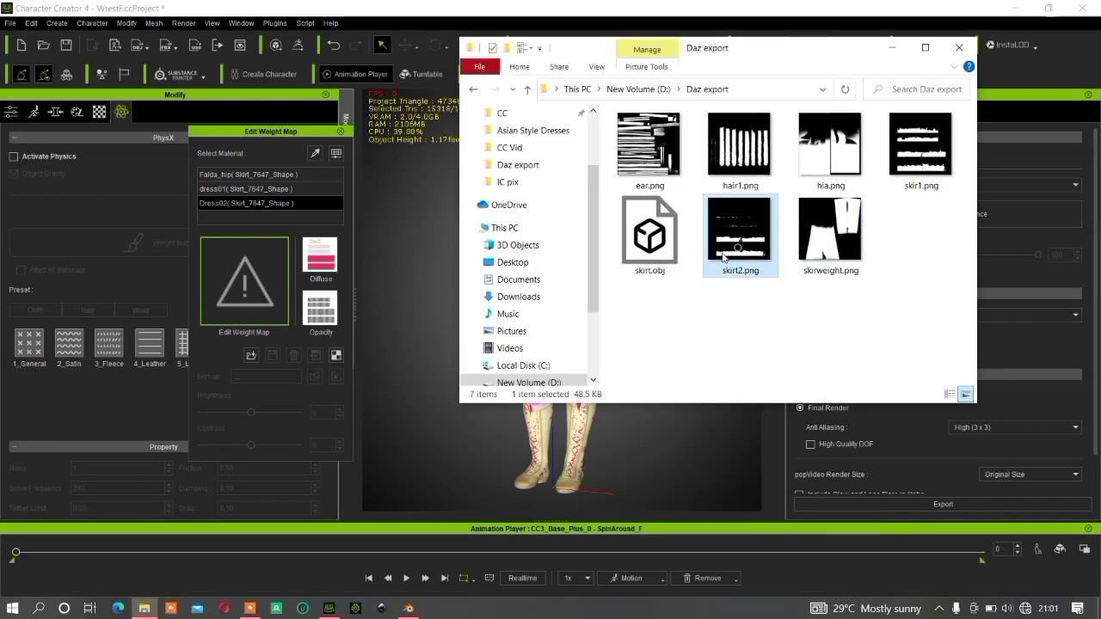
drag(757, 239, 246, 298)
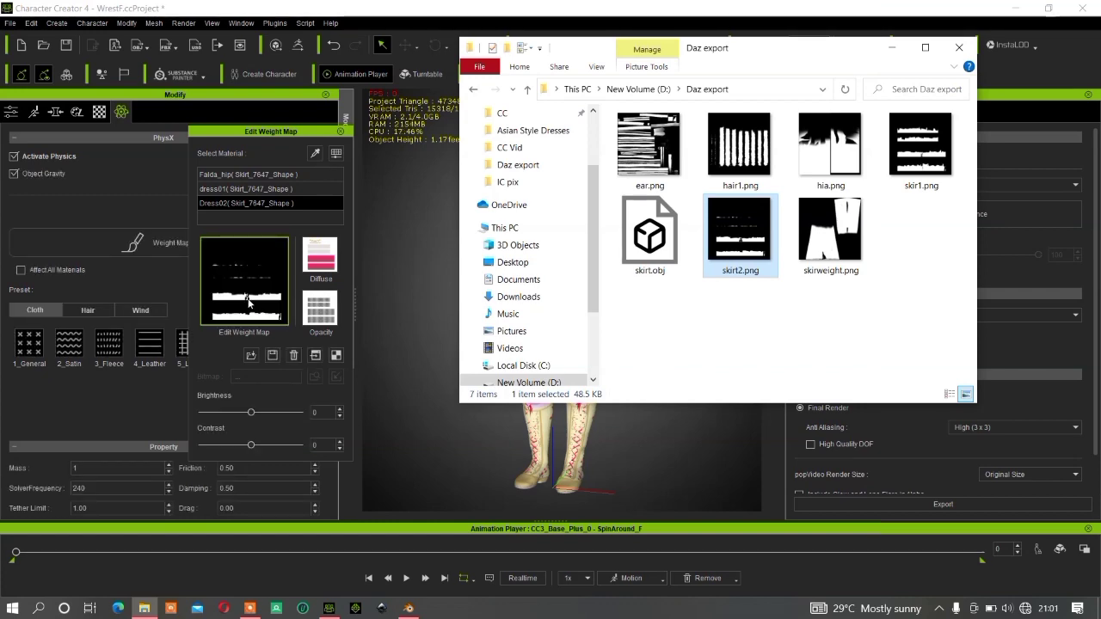
click(959, 47)
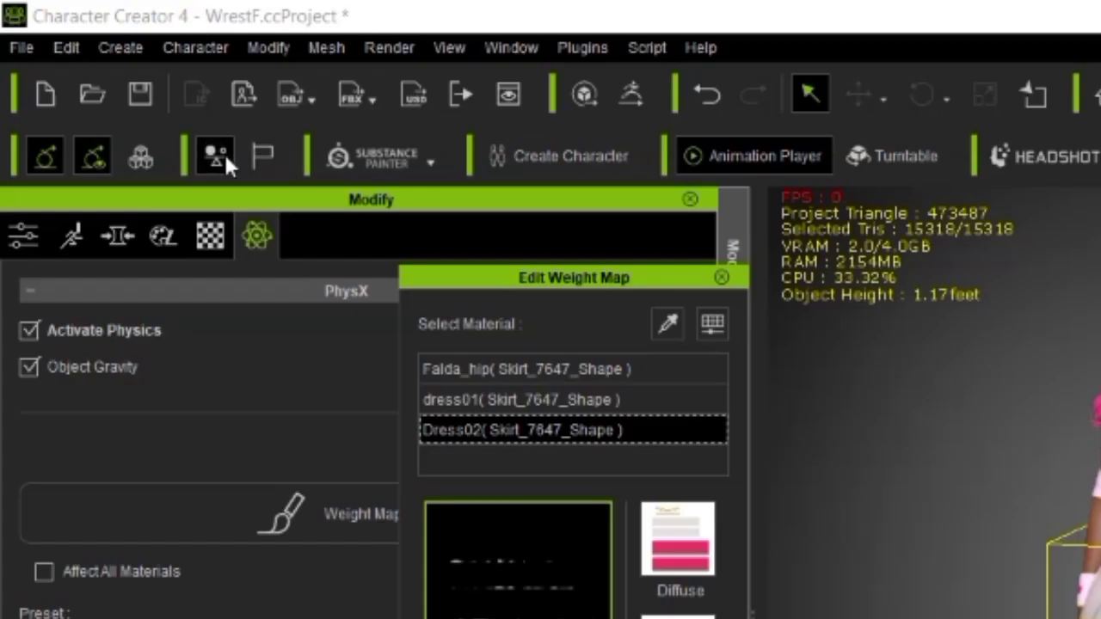
- Turn on the project's soft cloth physics simulation
click(222, 153)
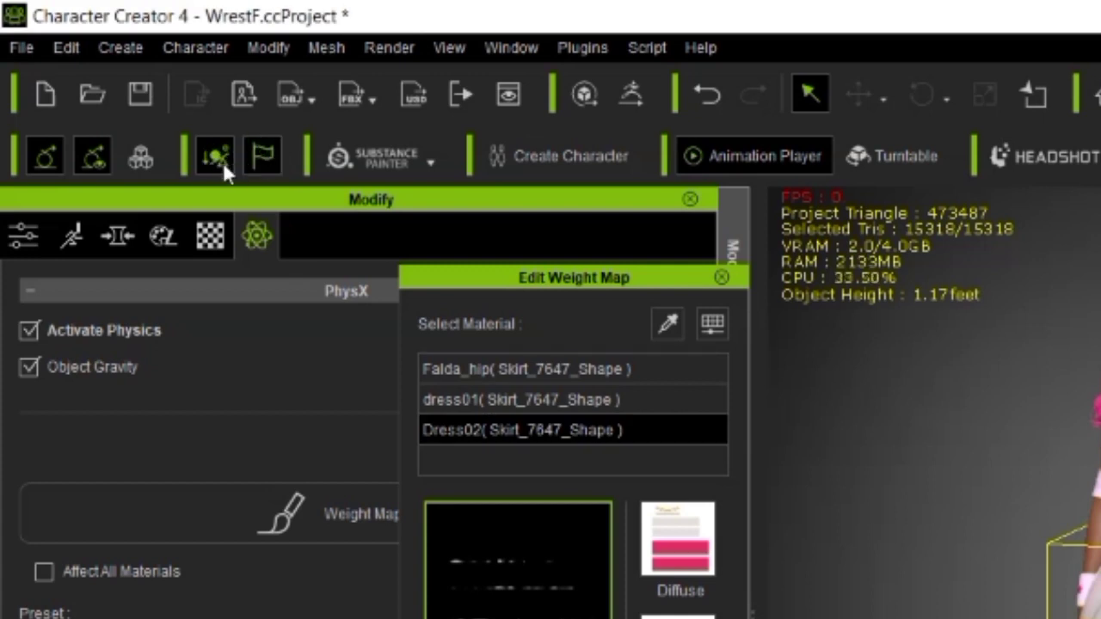
click(721, 277)
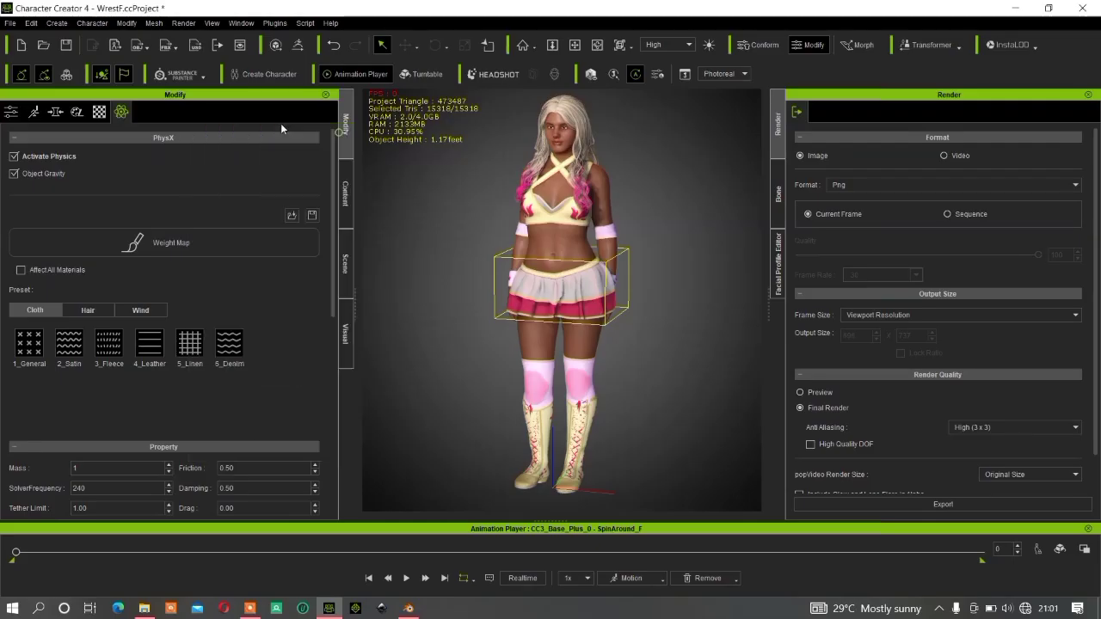
click(125, 77)
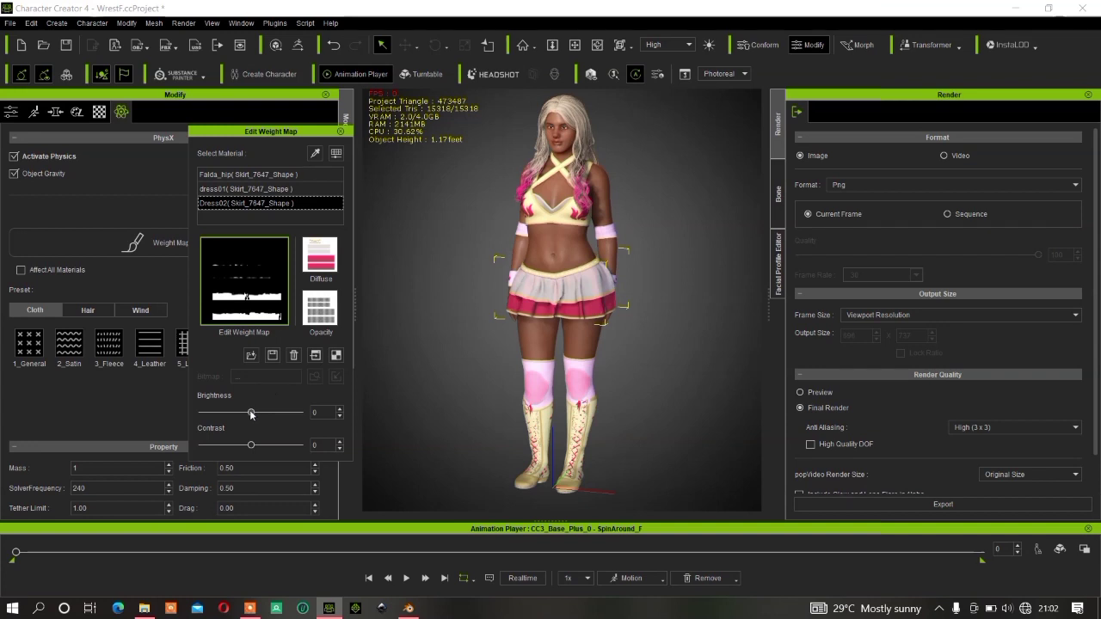
- Apply the 1_General cloth preset with a weight map brightness of -22 and play the animation to test the skirt
drag(250, 413, 240, 412)
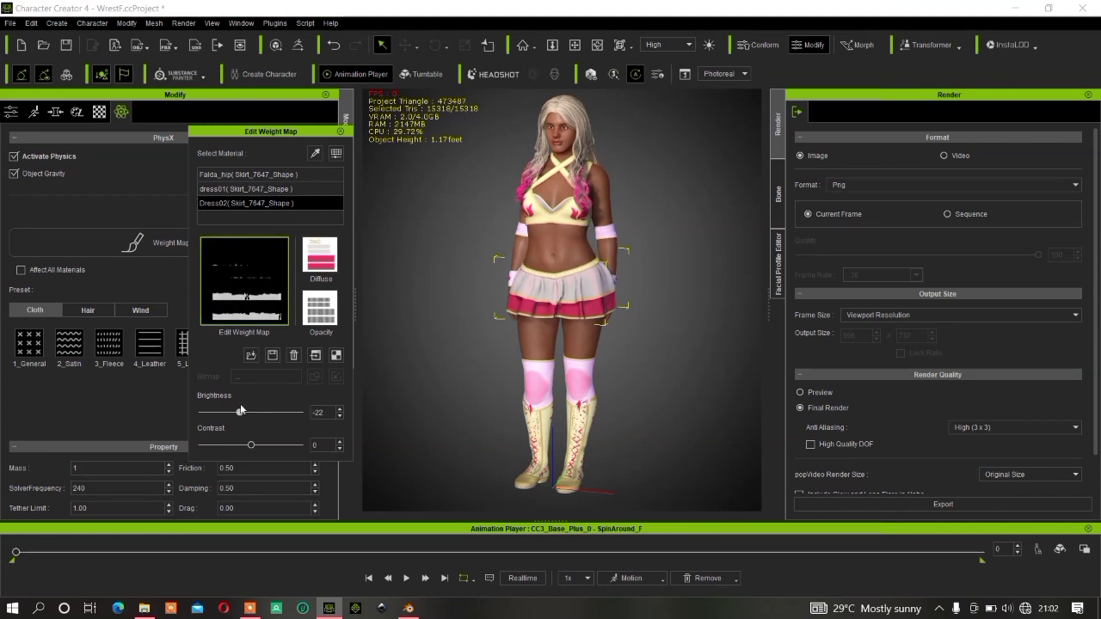
click(38, 357)
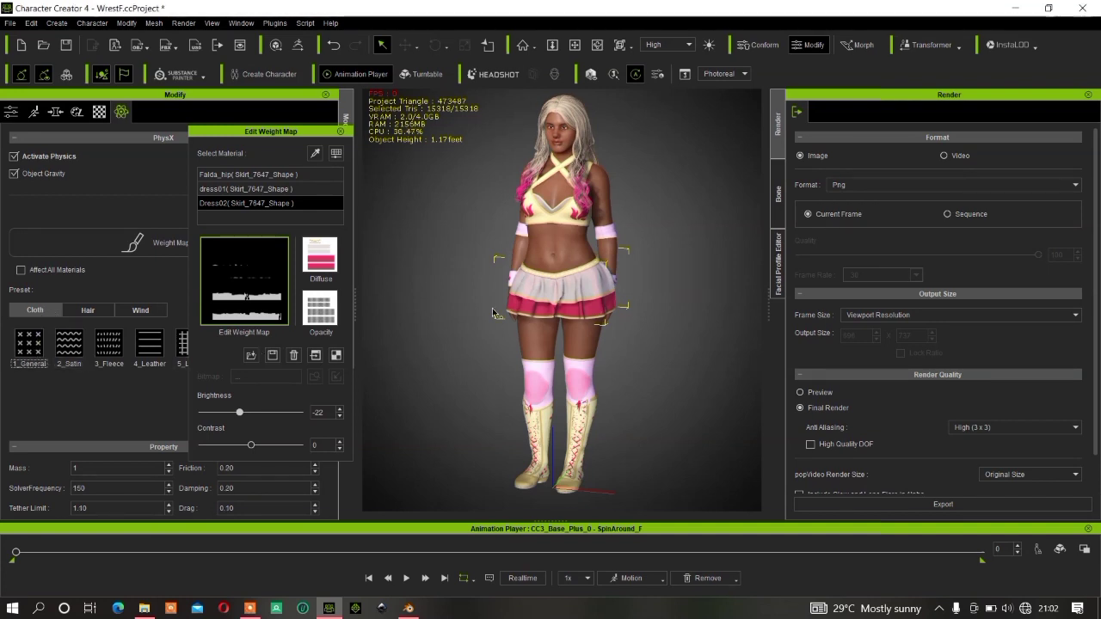
click(407, 578)
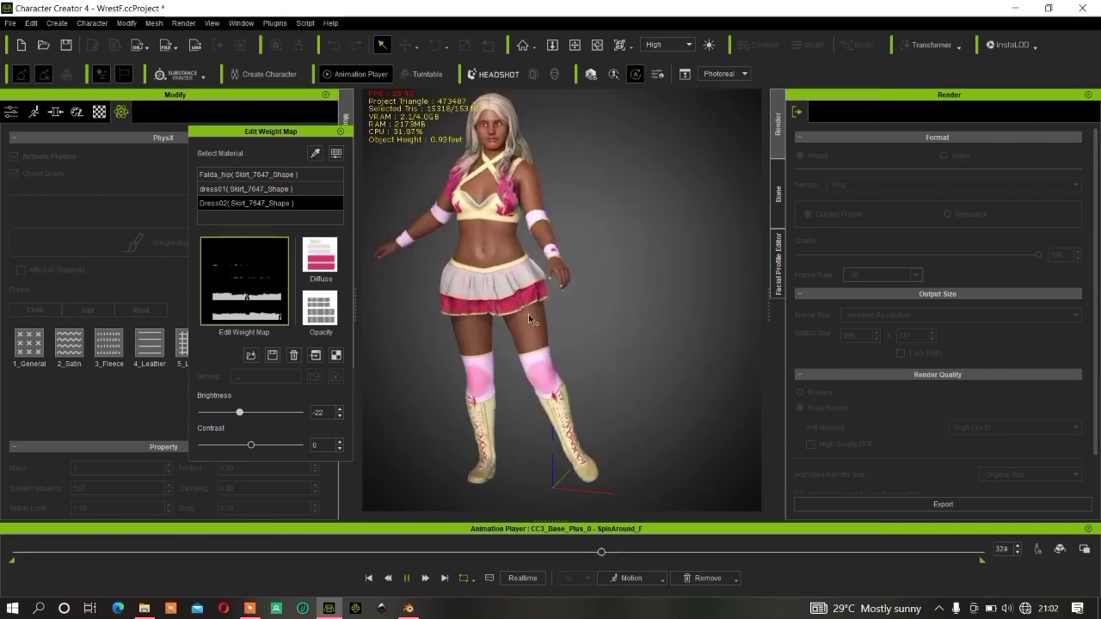
click(369, 579)
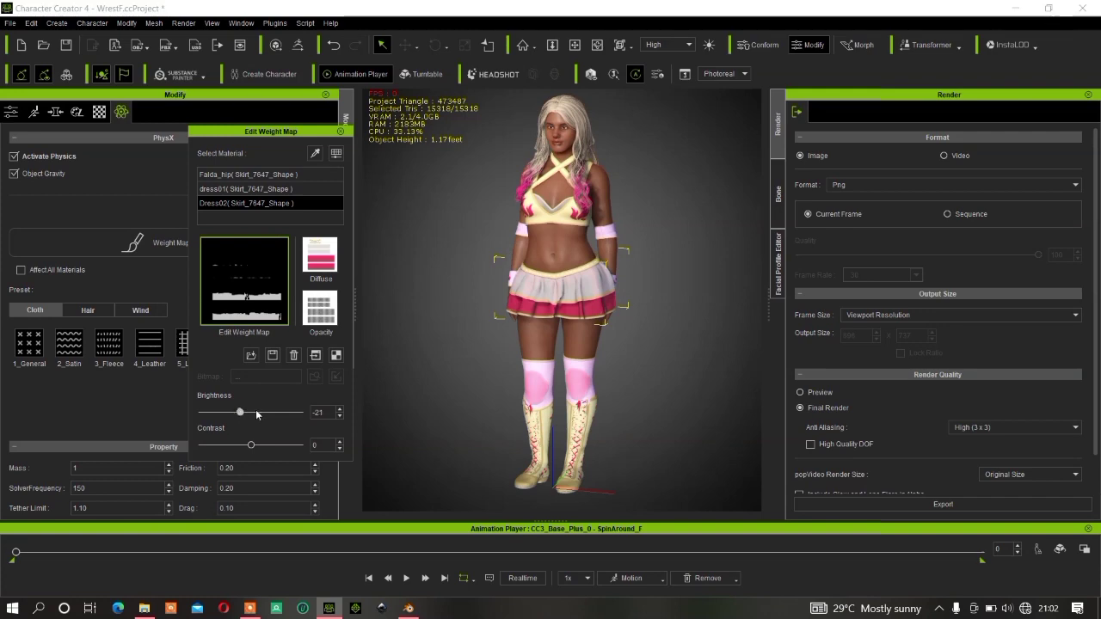
- Try a weight map brightness of 70 for Dress02 and play the animation to compare the skirt's motion
drag(256, 415, 285, 412)
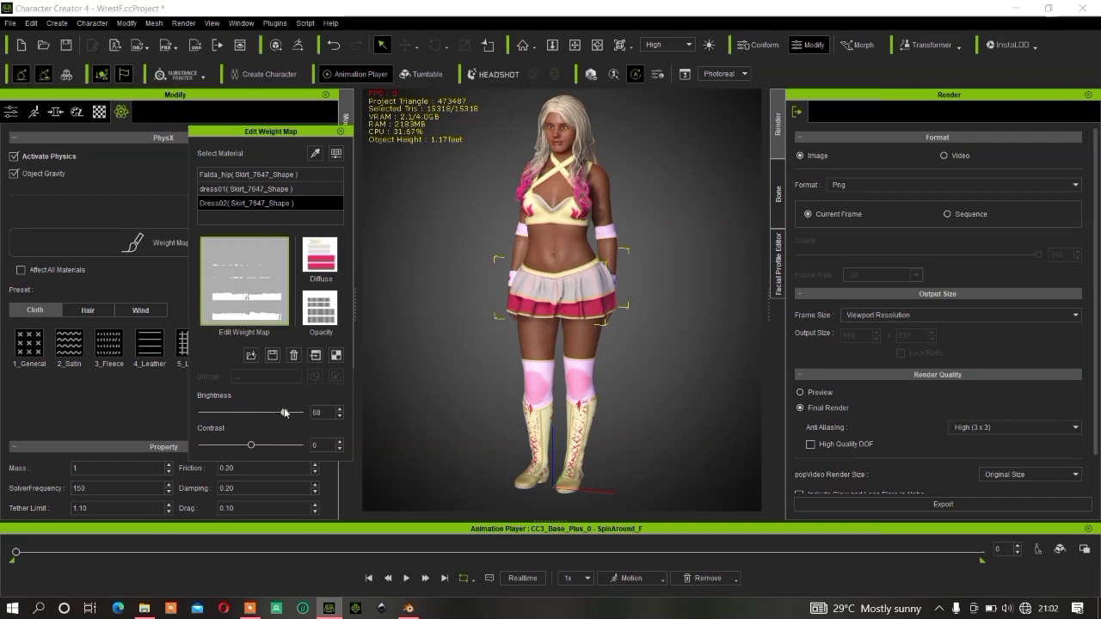
click(406, 579)
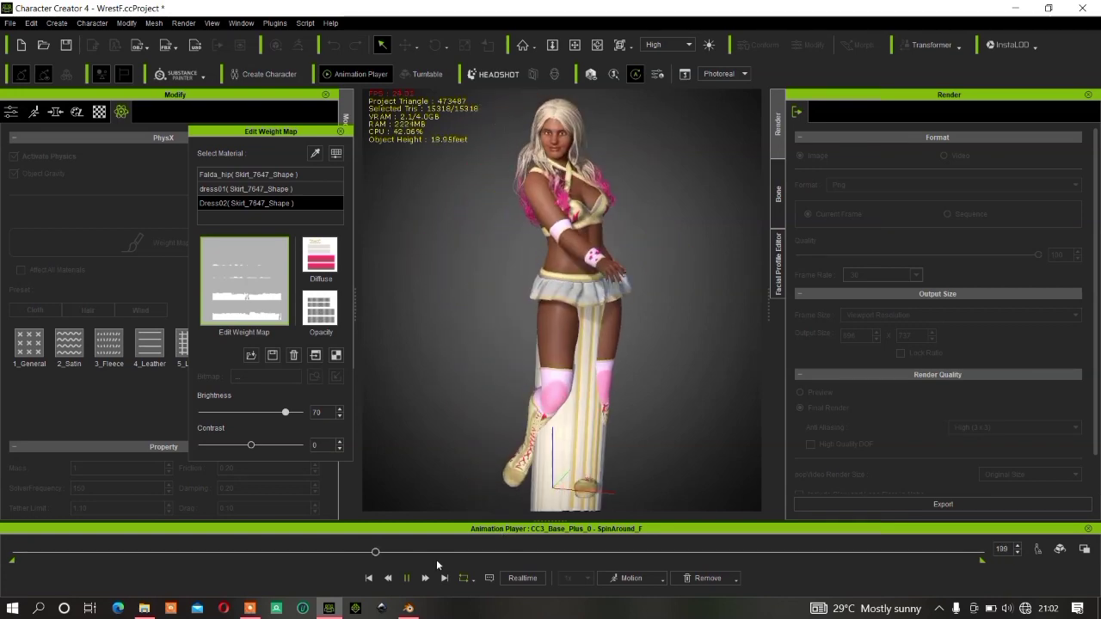
click(369, 578)
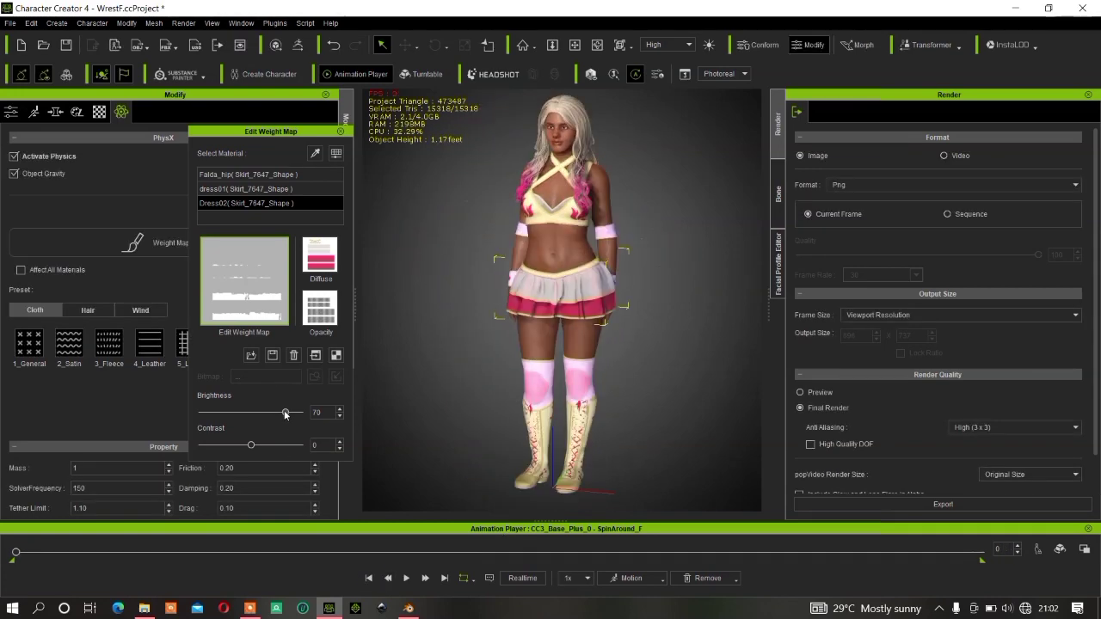
- Set the Dress02 weight map brightness to -31, play the animation to inspect the skirt, and close the weight map editor
drag(285, 412, 236, 413)
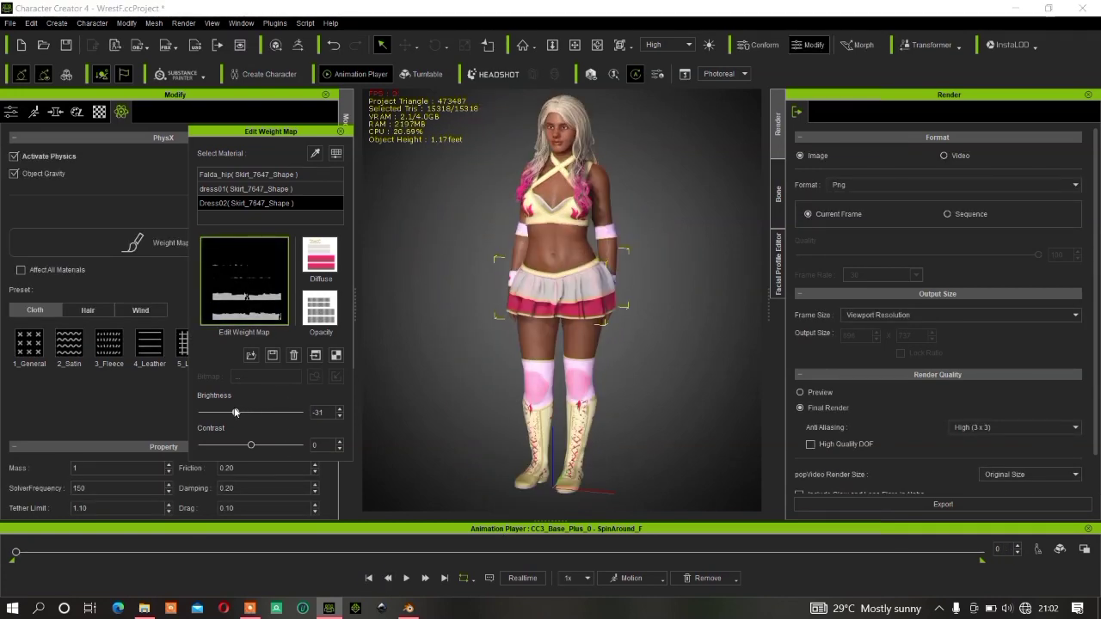
click(408, 578)
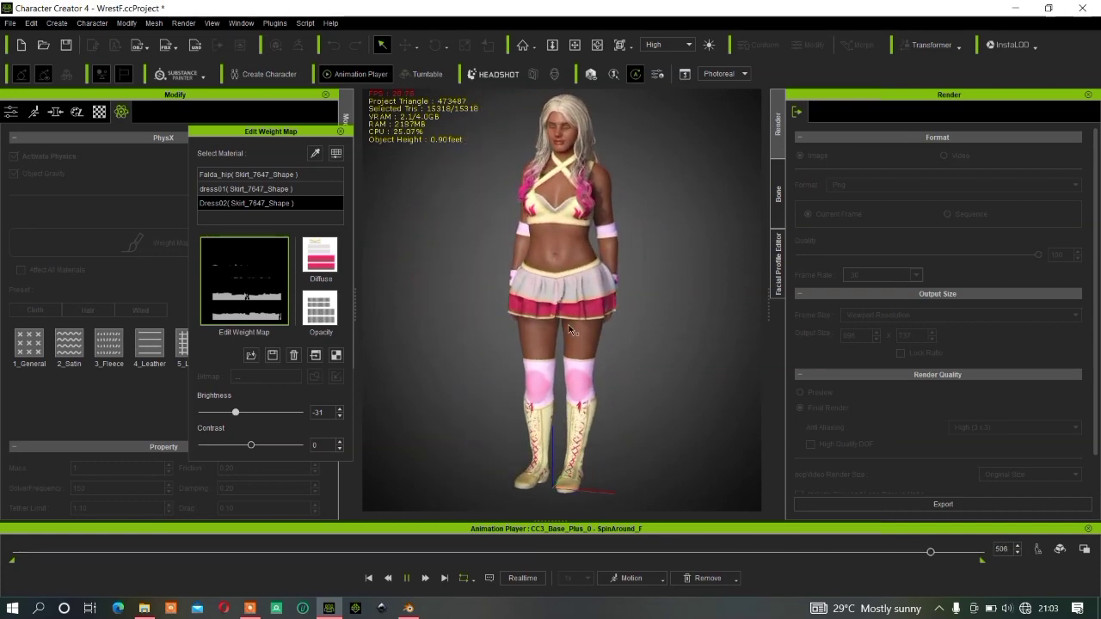
click(368, 578)
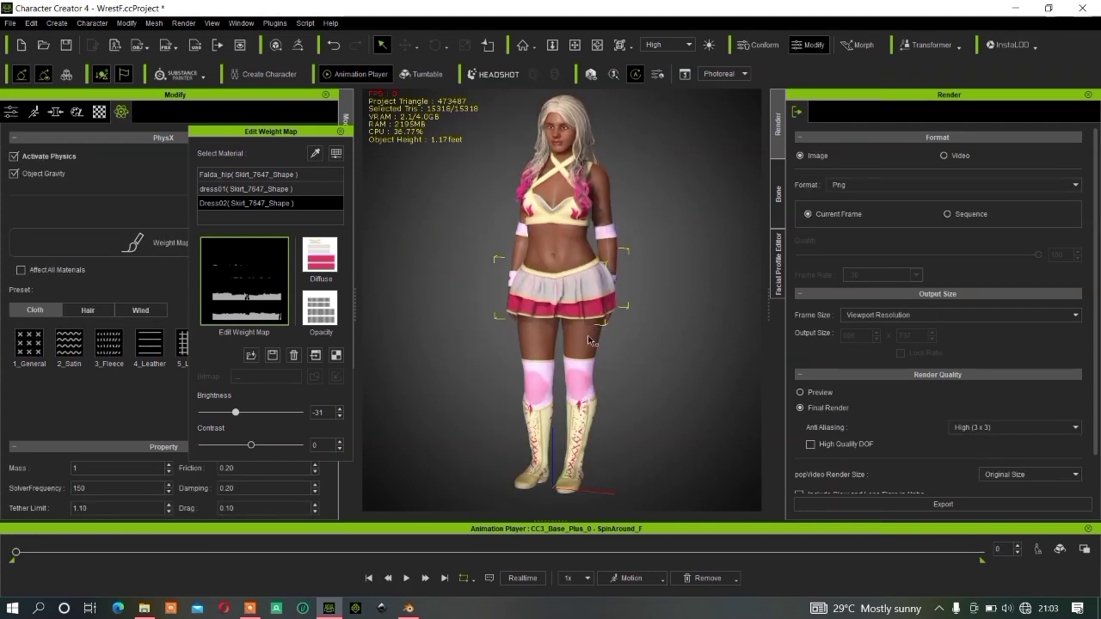
scroll(590, 342, up, 10)
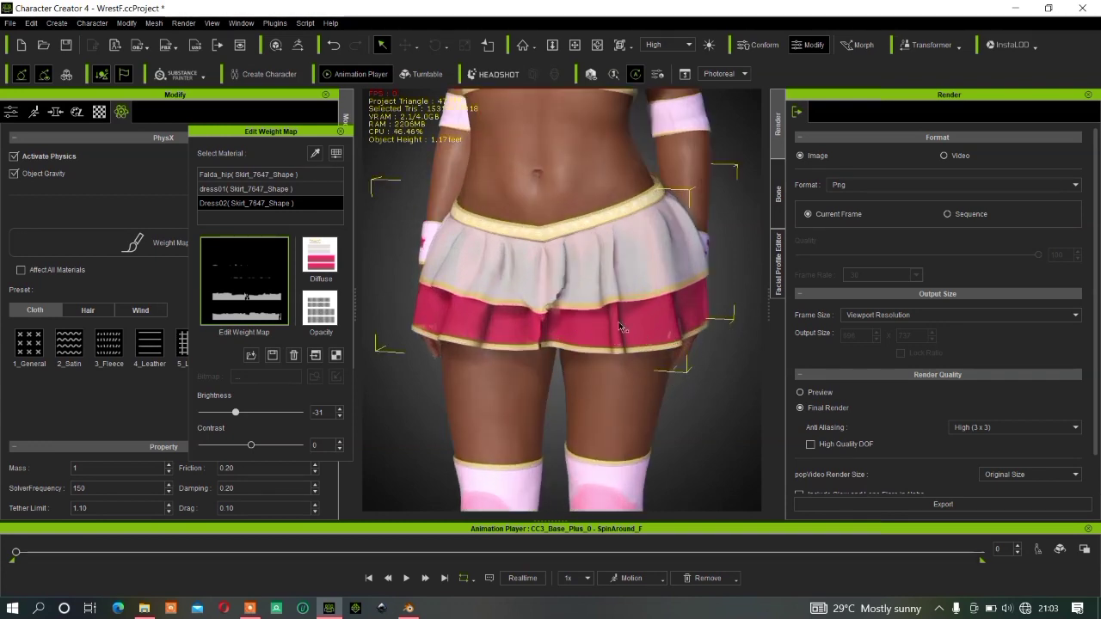
scroll(609, 324, down, 1)
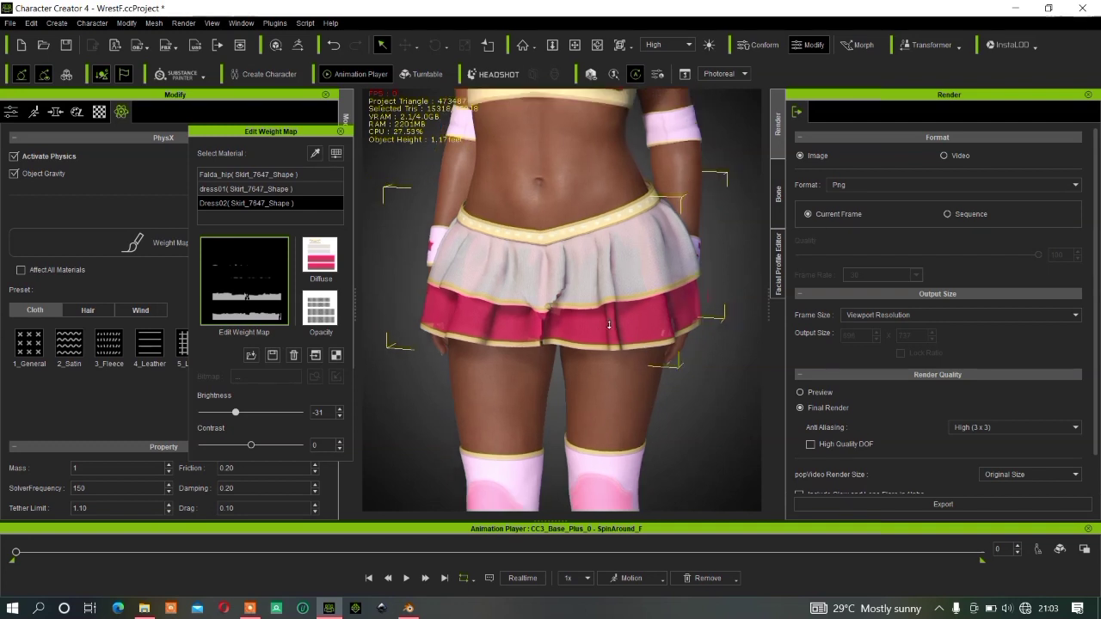
scroll(609, 324, down, 10)
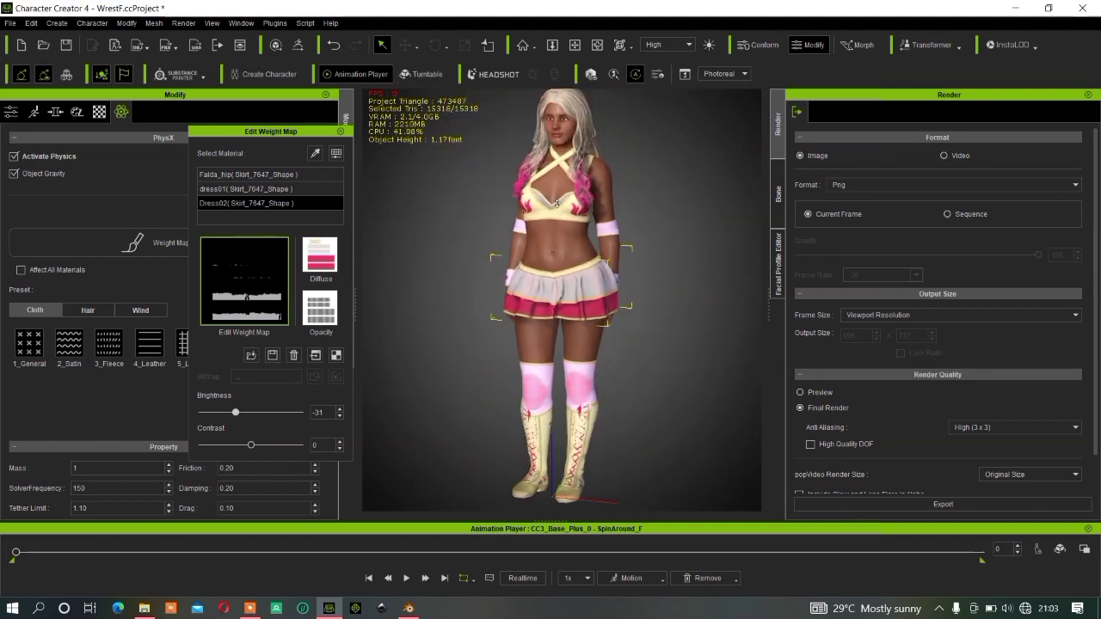
scroll(556, 203, down, 2)
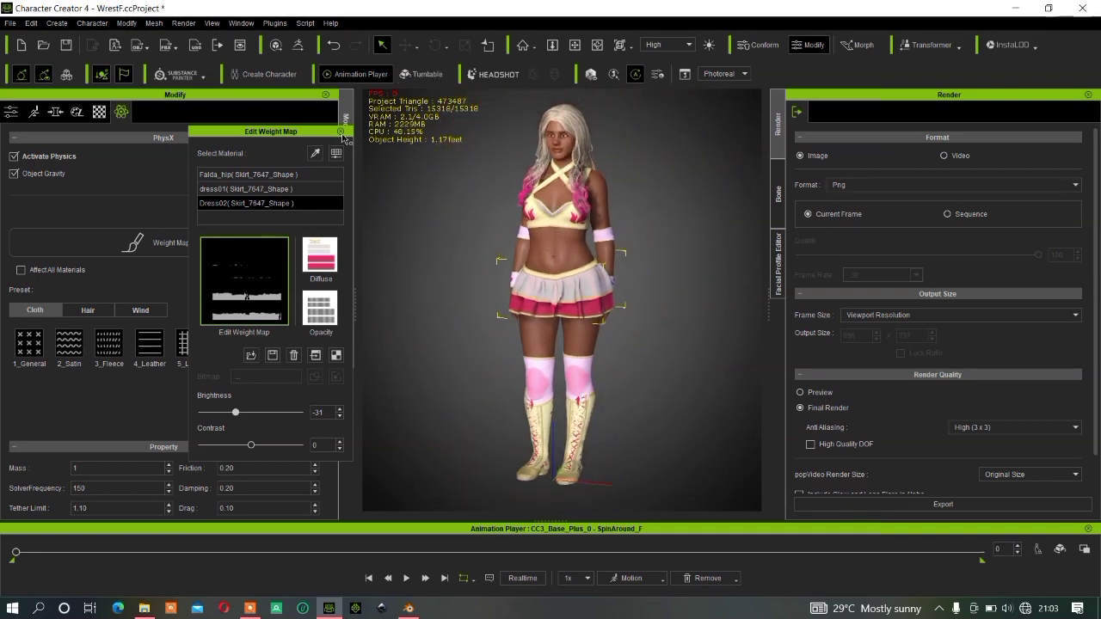
click(341, 132)
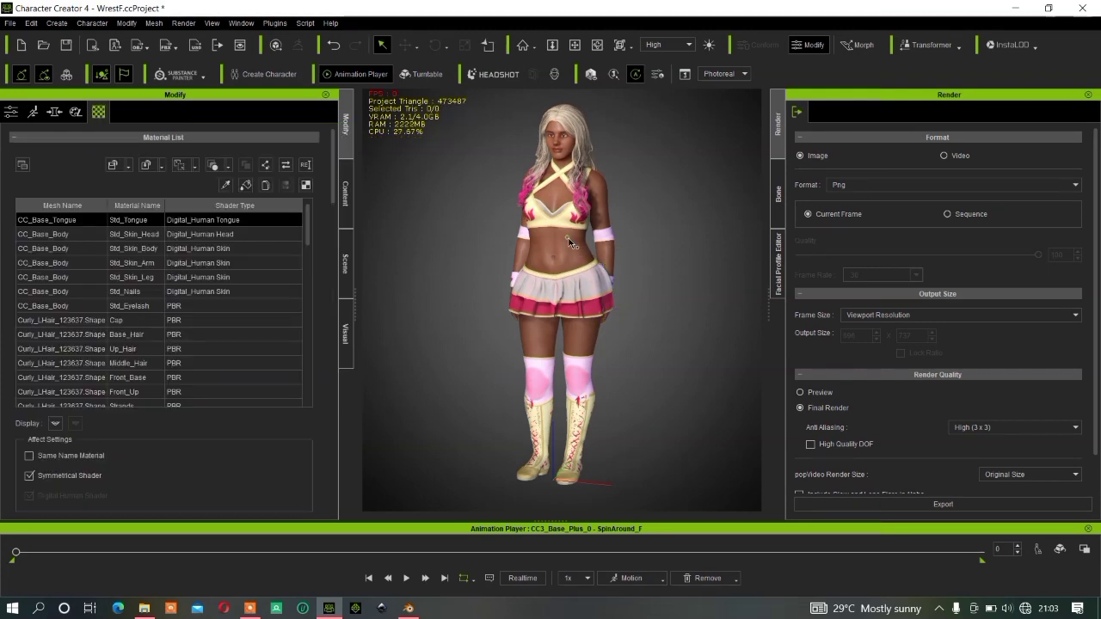
- Open the character's collision shape editor and deactivate the head and neck collision parts
click(530, 244)
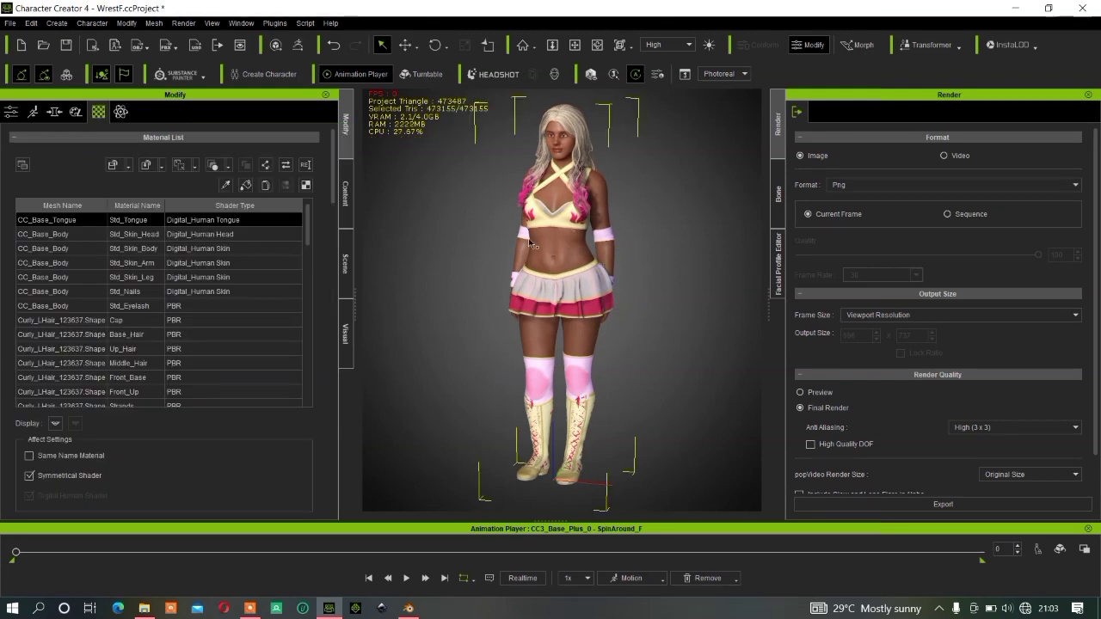
click(10, 113)
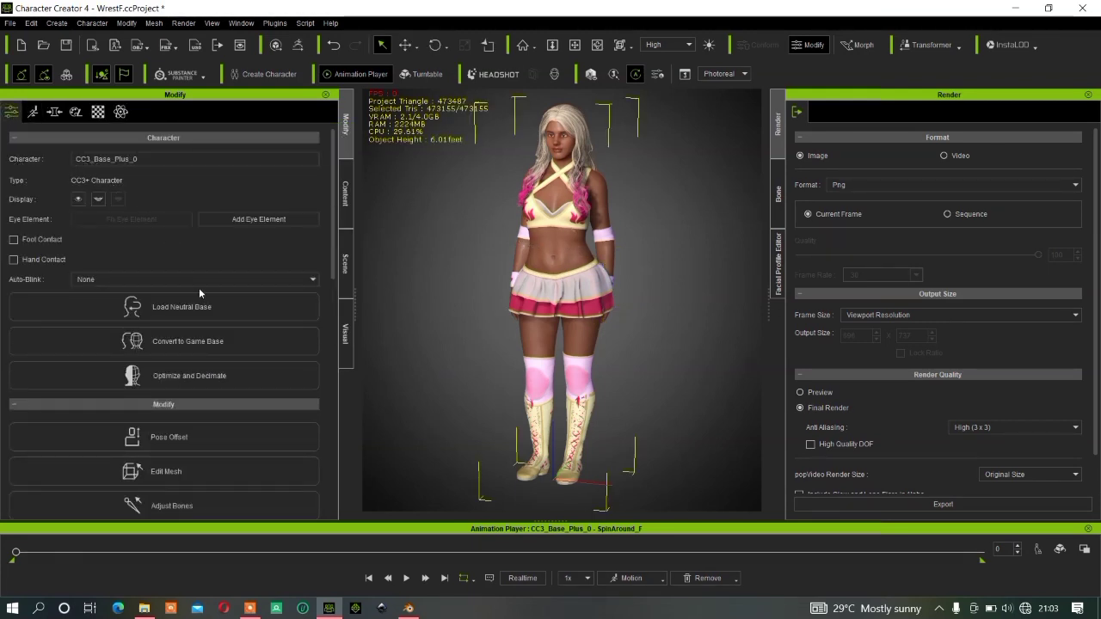
scroll(230, 410, down, 6)
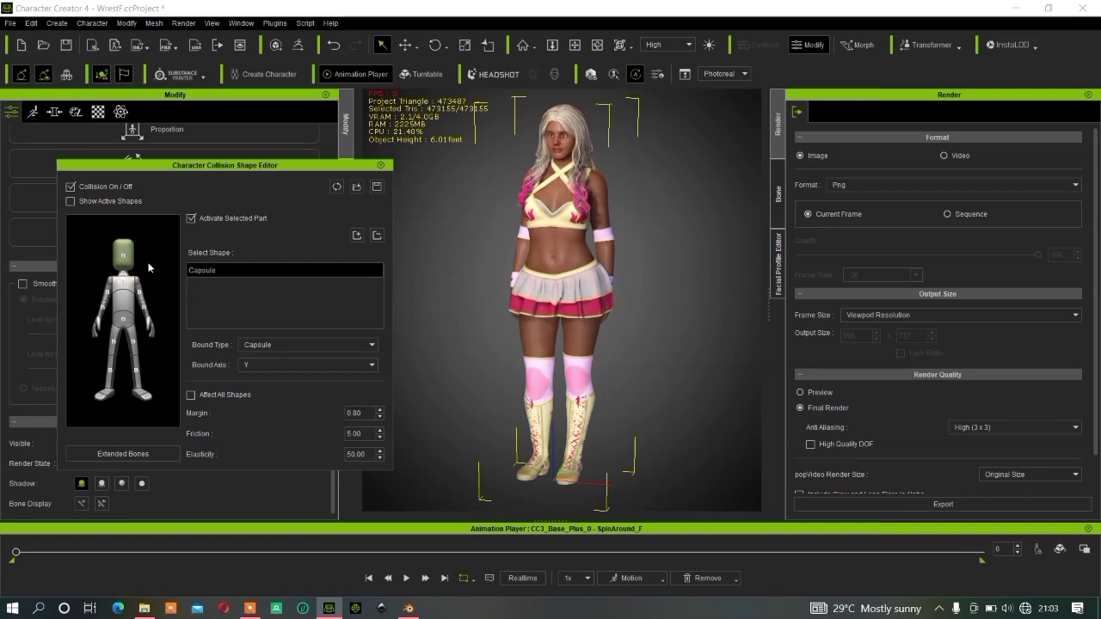
click(190, 220)
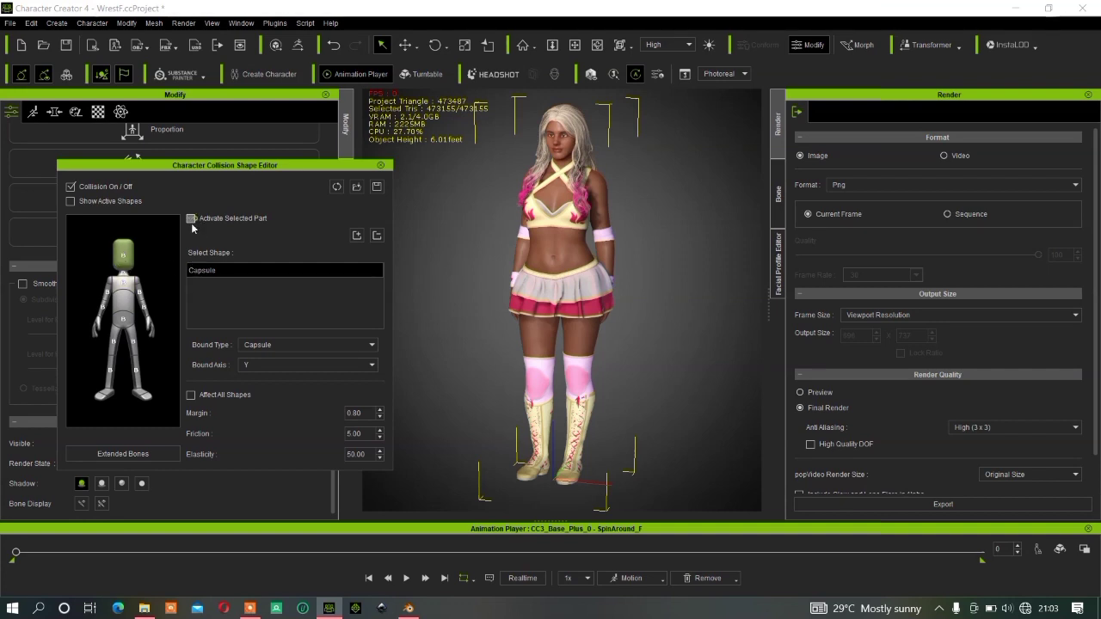
click(127, 324)
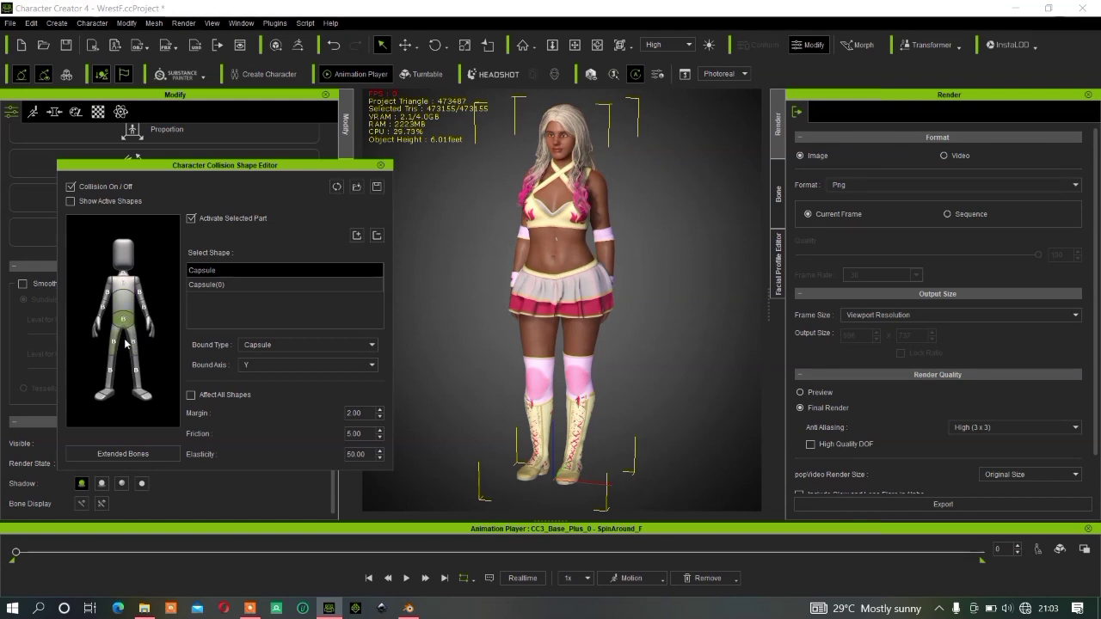
click(127, 324)
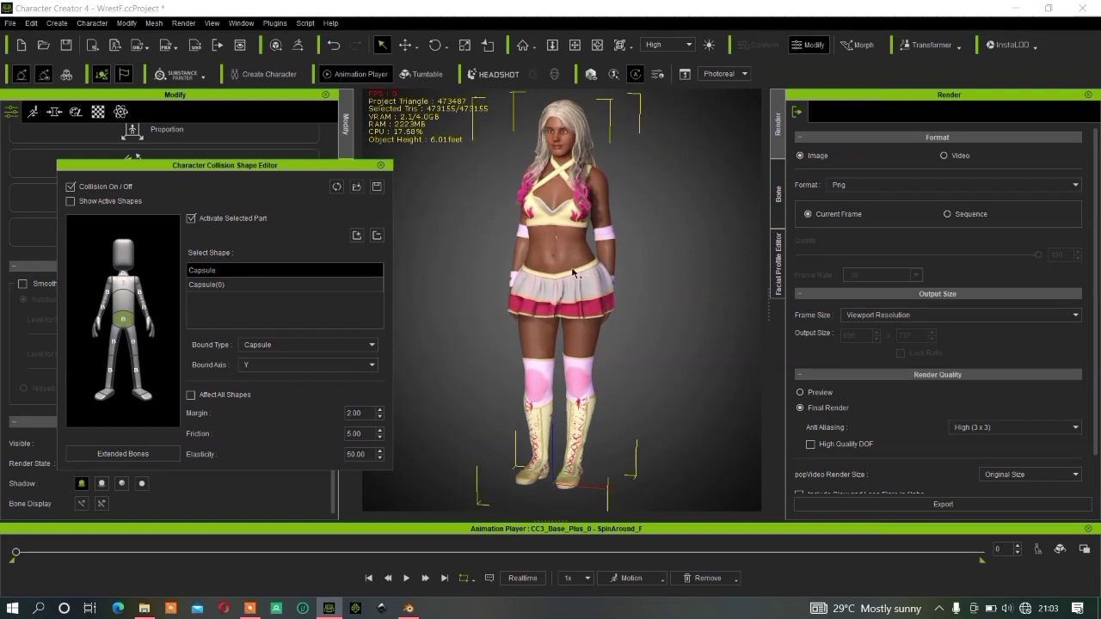
click(126, 289)
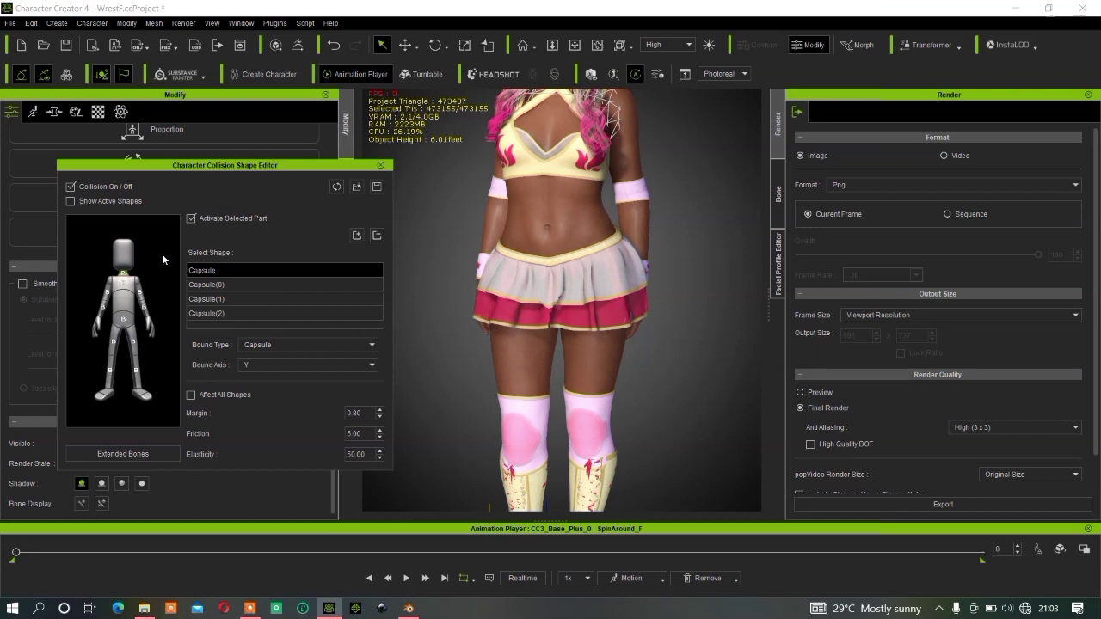
click(215, 218)
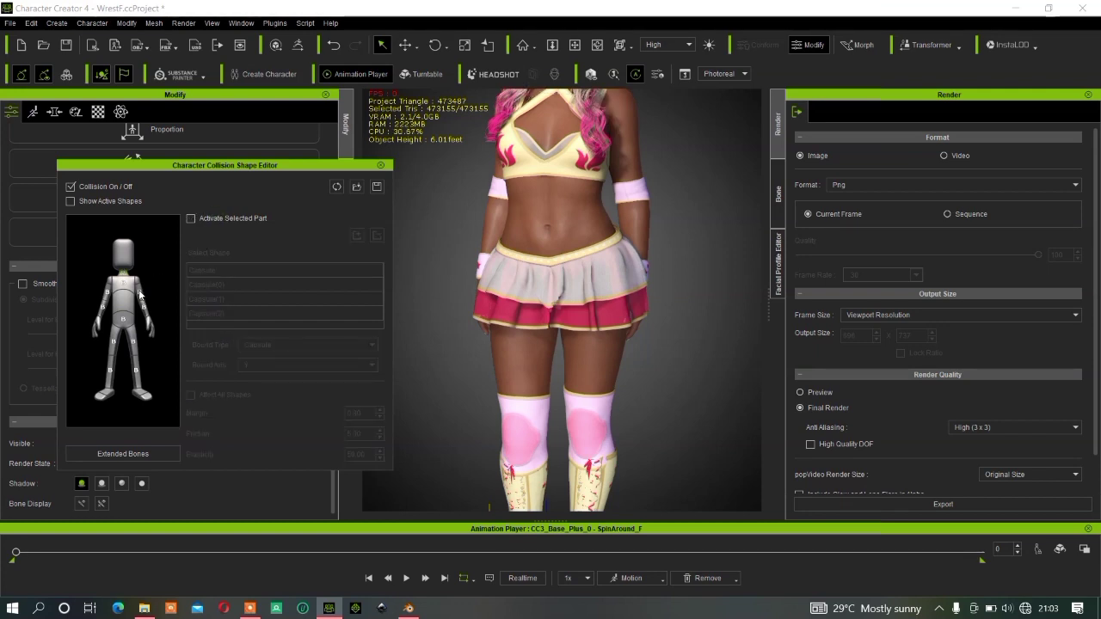
- Deactivate the collision shapes of the upper chest, one upper arm and forearm, and the lower legs, leaving the hips active
click(132, 294)
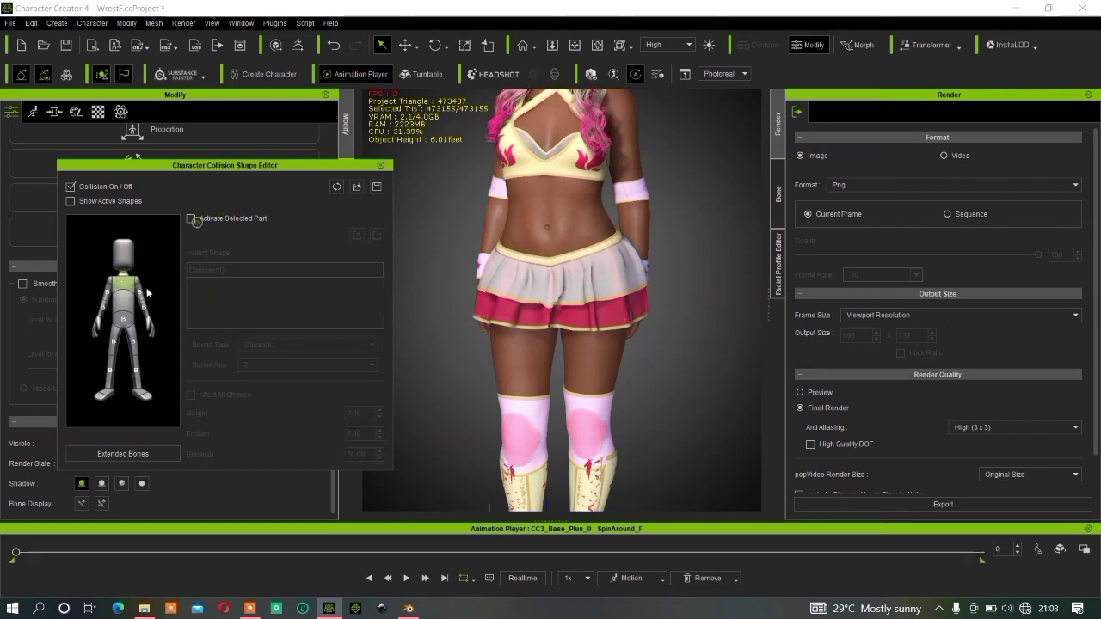
click(113, 305)
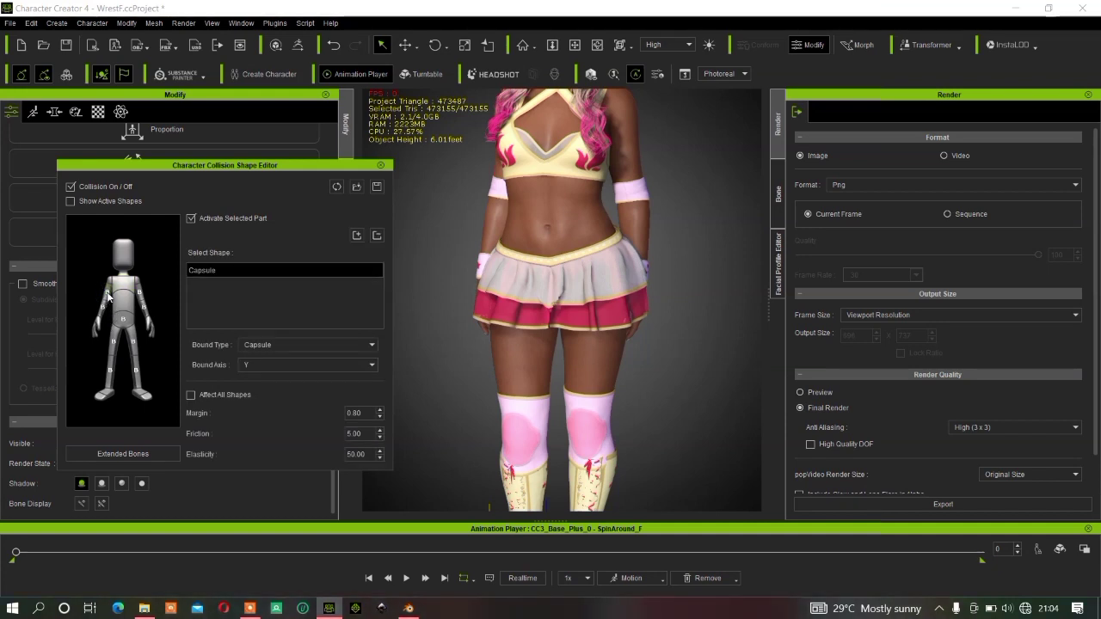
click(221, 213)
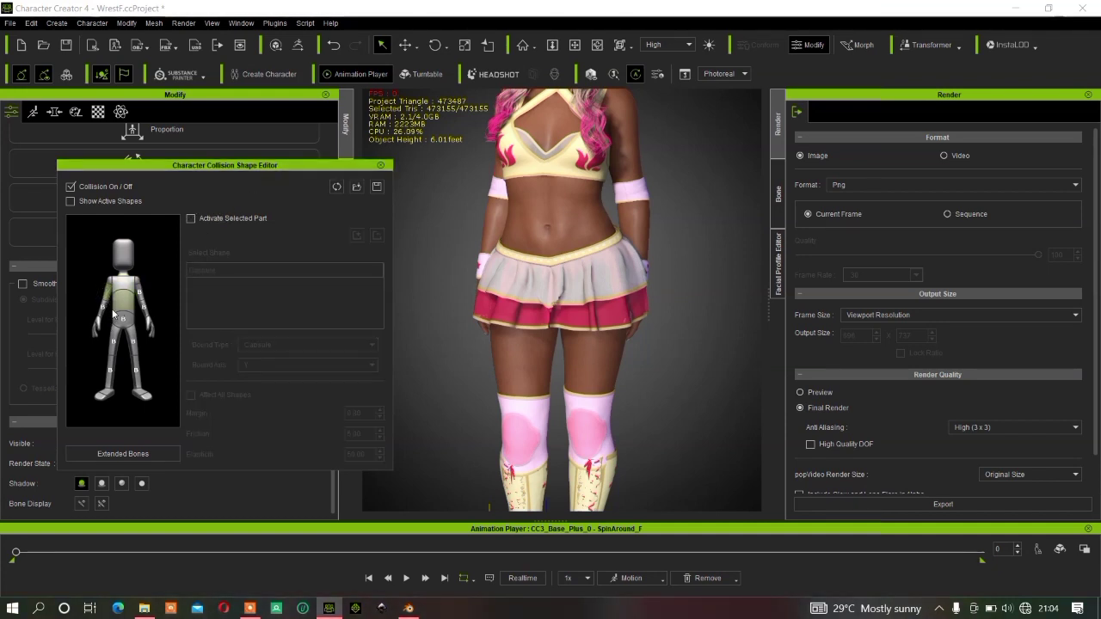
click(207, 219)
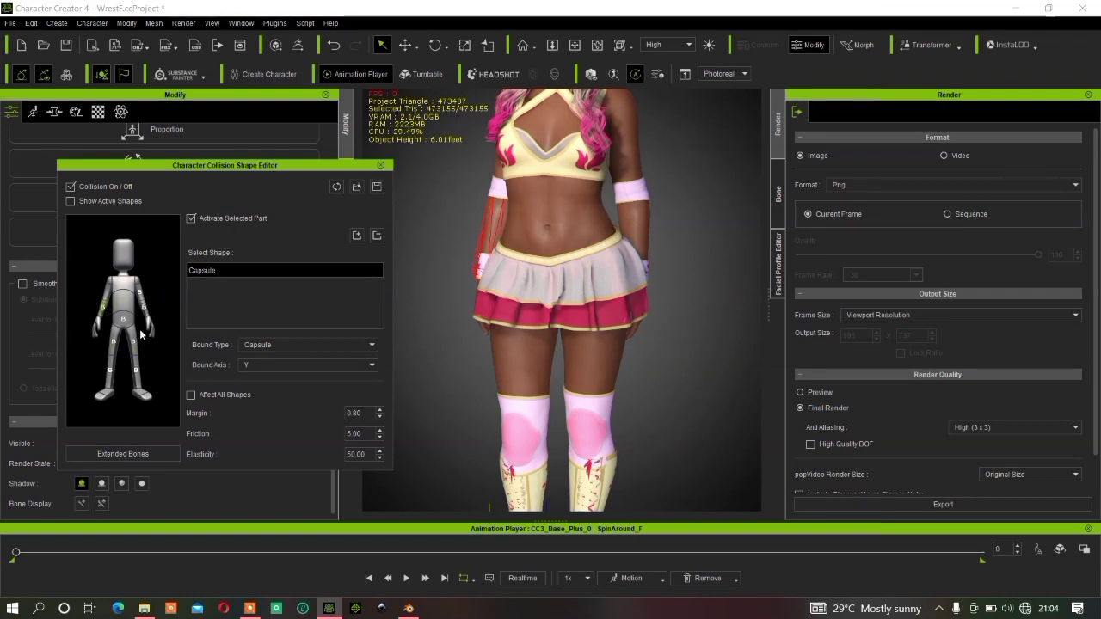
click(219, 221)
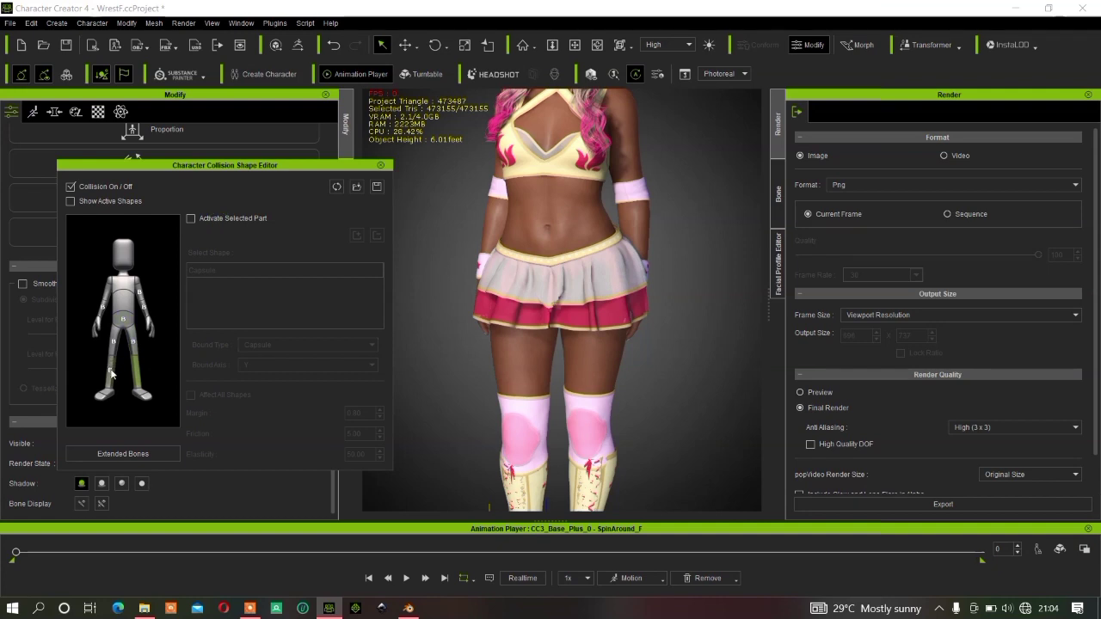
click(111, 373)
click(202, 220)
click(126, 325)
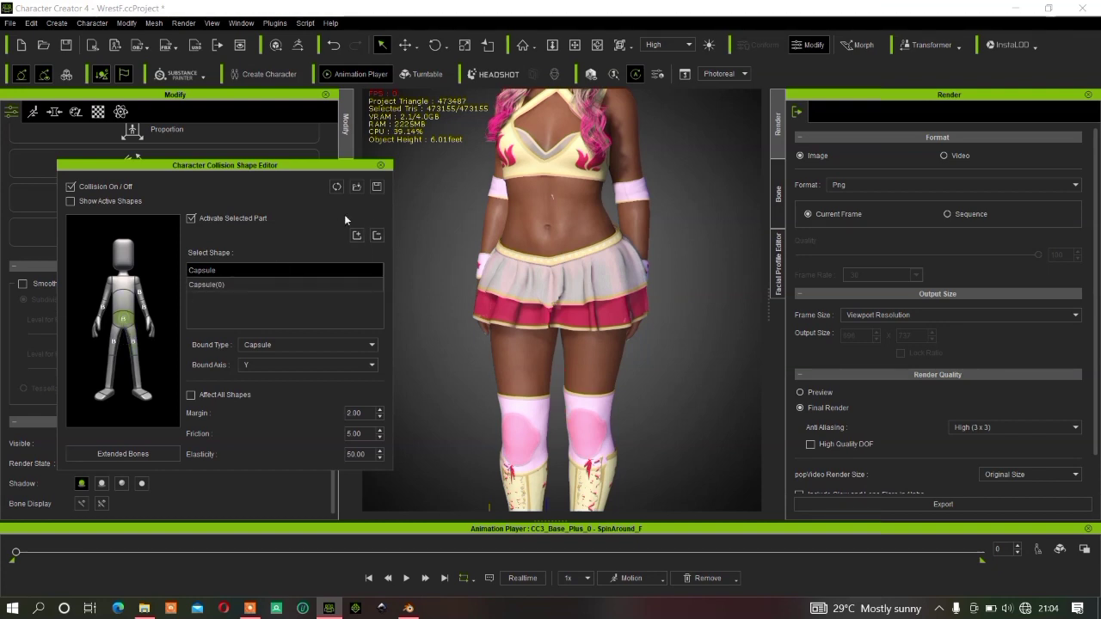
click(382, 166)
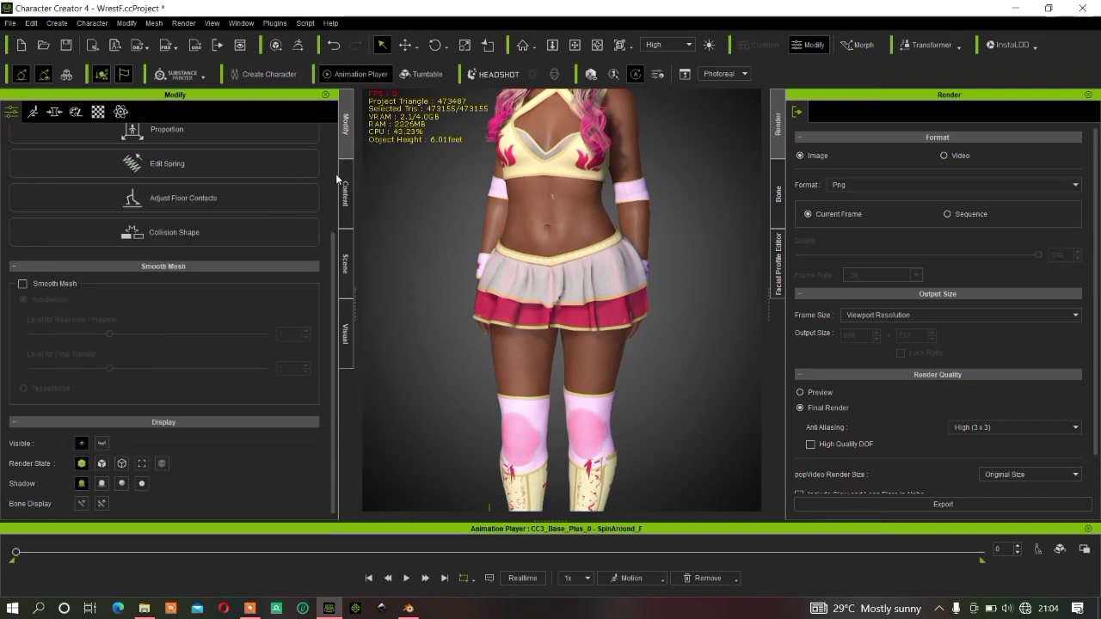
- Select the skirt and hide Skirt_7647_Shape in the scene to expose the body underneath
click(593, 306)
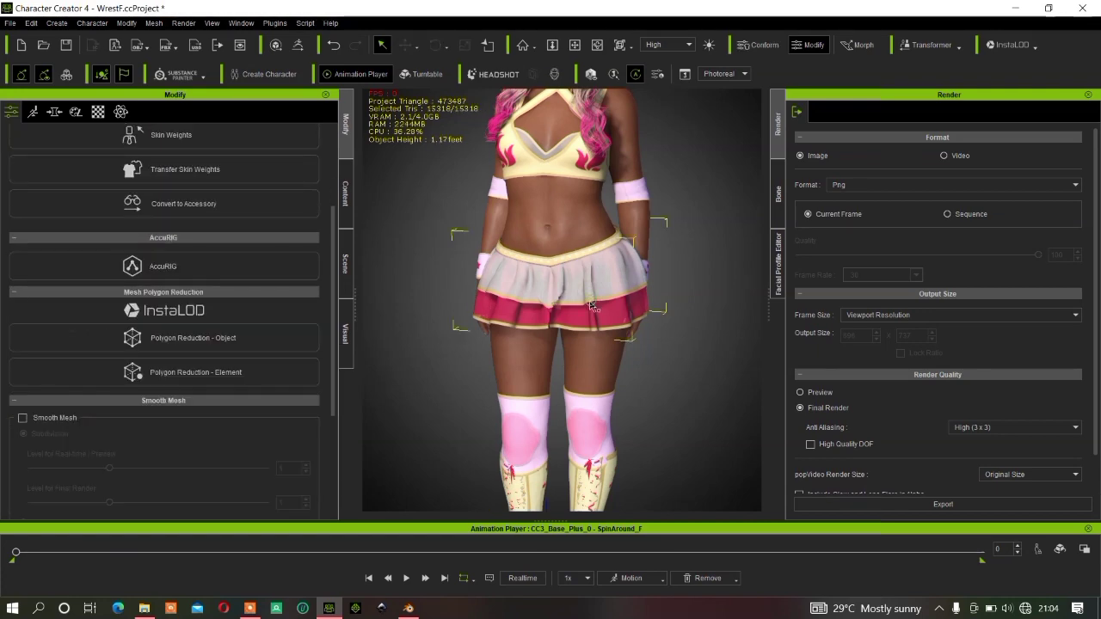
click(345, 268)
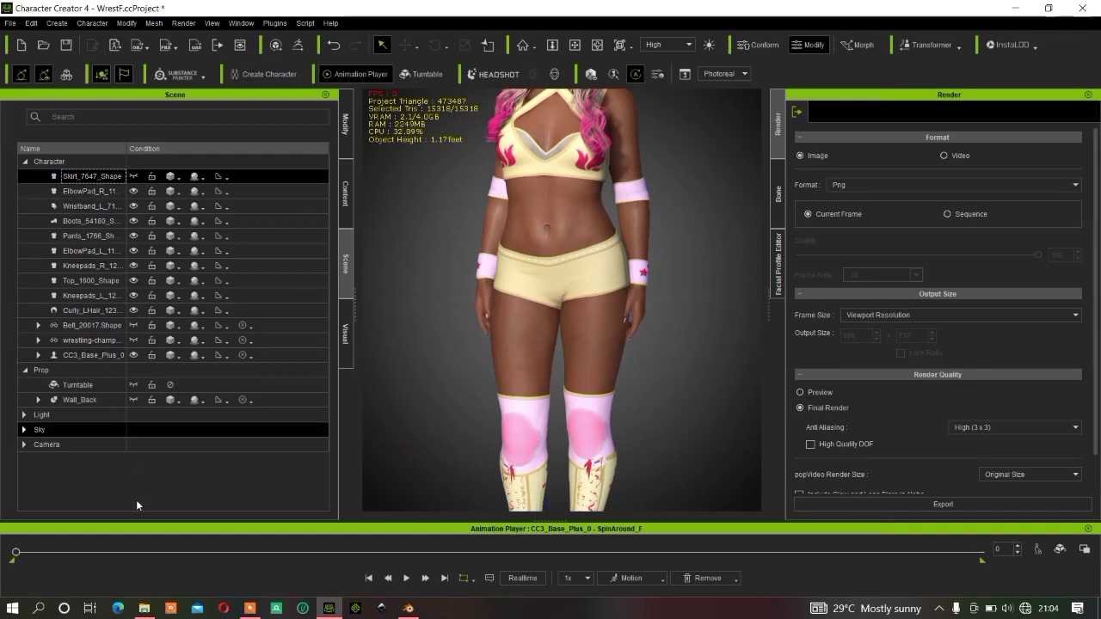
click(144, 608)
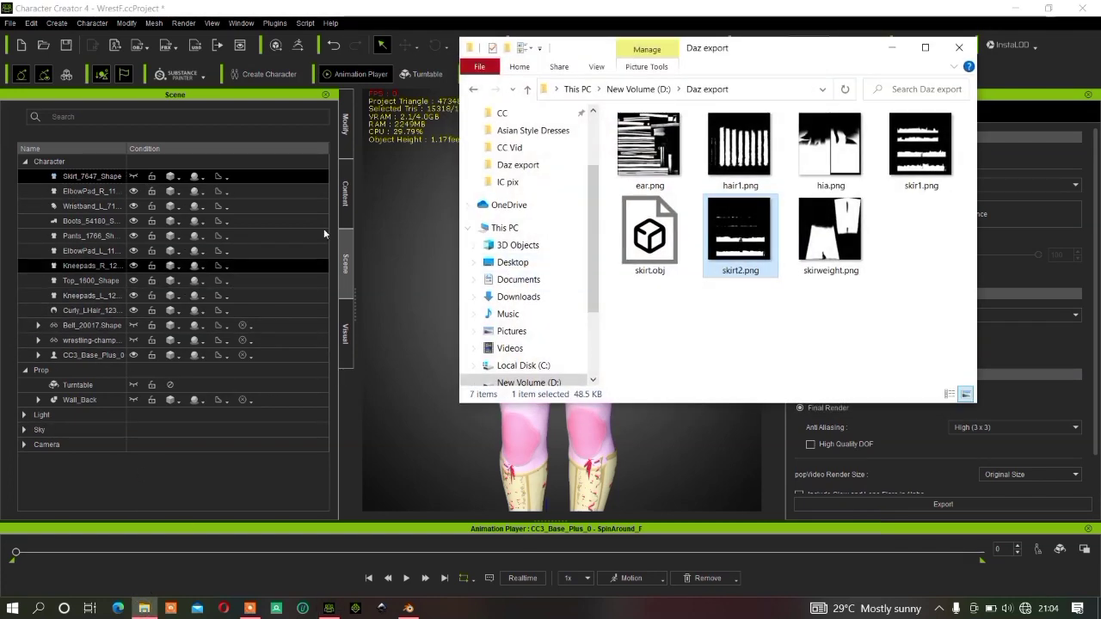
- Try to scale the hips' collision capsule on the body, undo the change, and close the collision shape editor
click(347, 114)
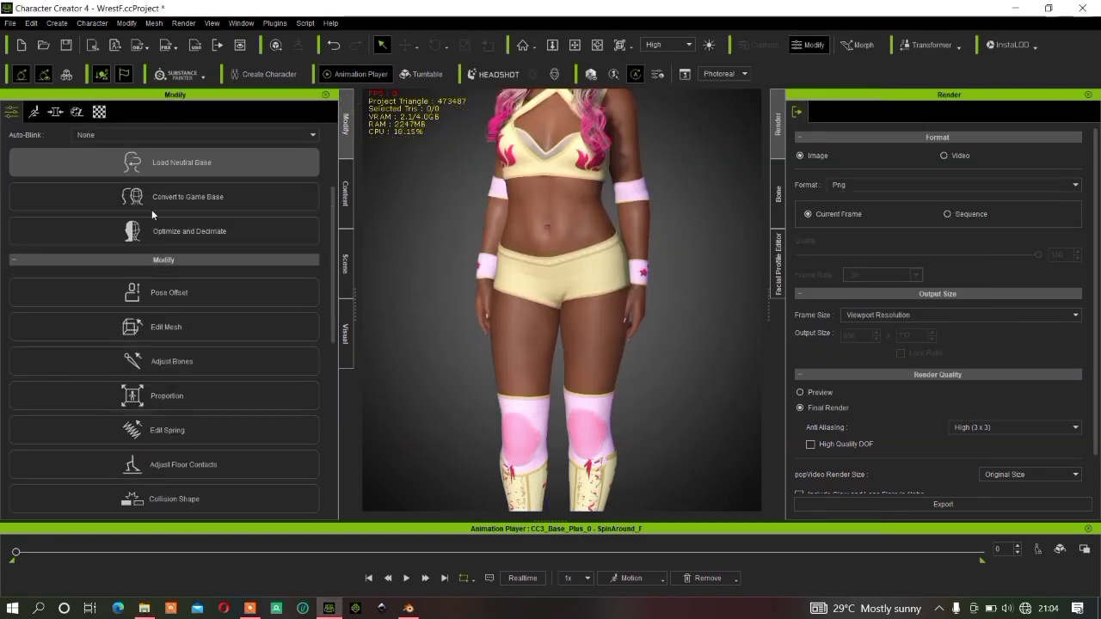
scroll(183, 374, down, 3)
click(184, 399)
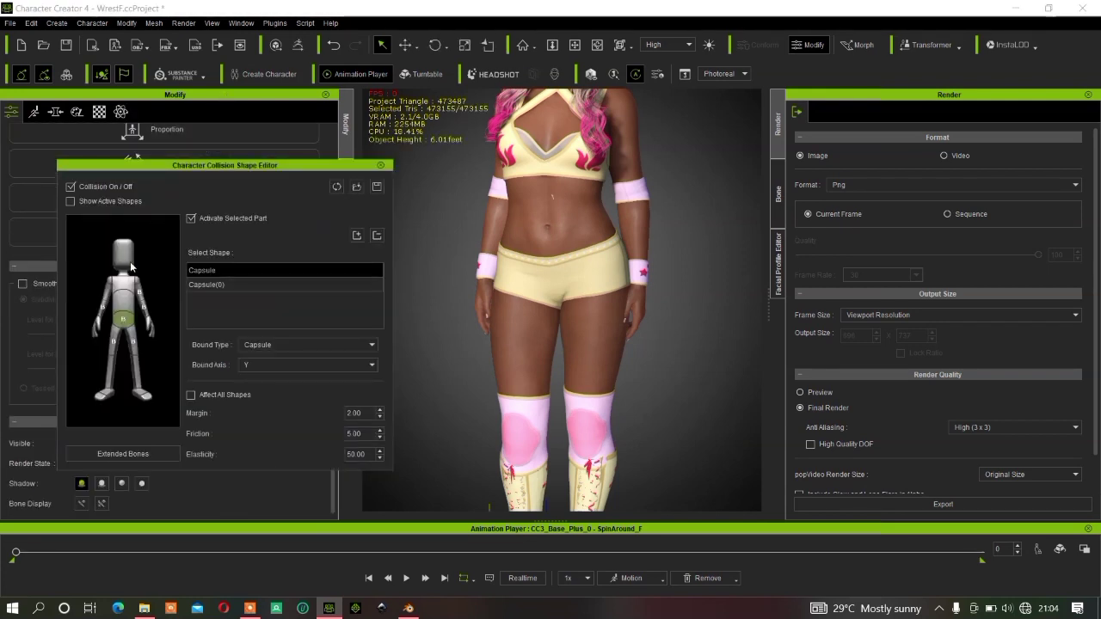
click(124, 322)
click(466, 48)
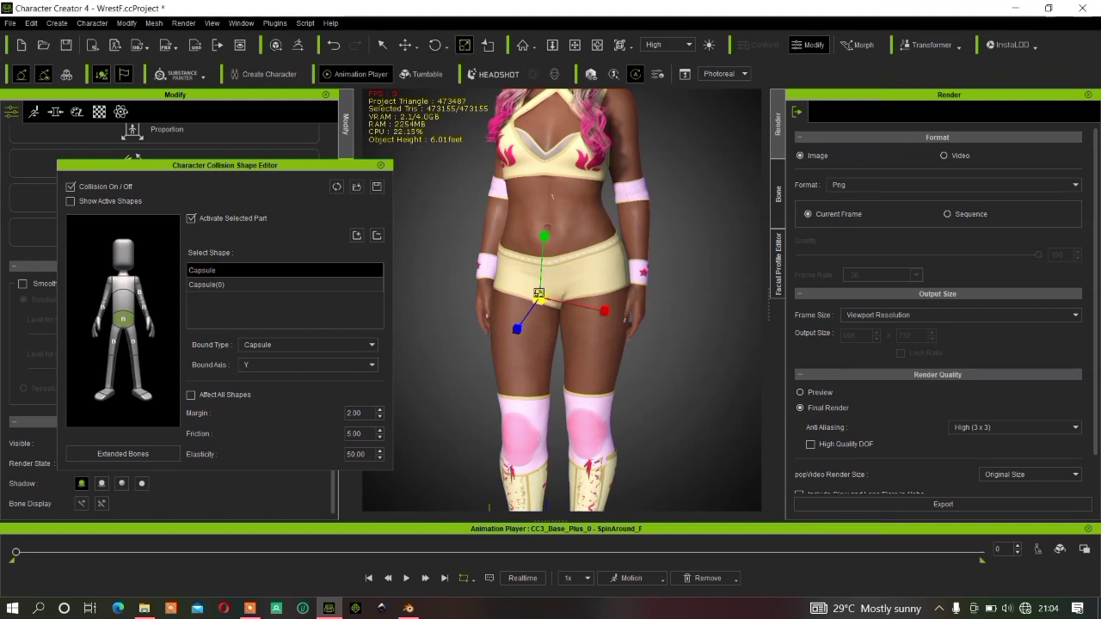
drag(539, 293, 529, 247)
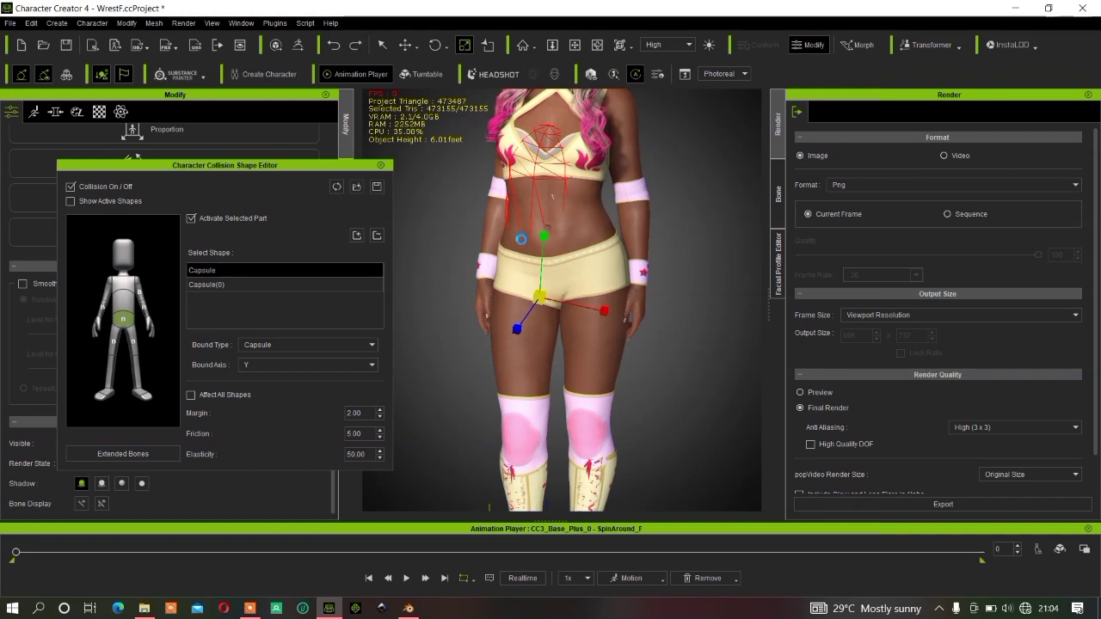
key(ctrl+z)
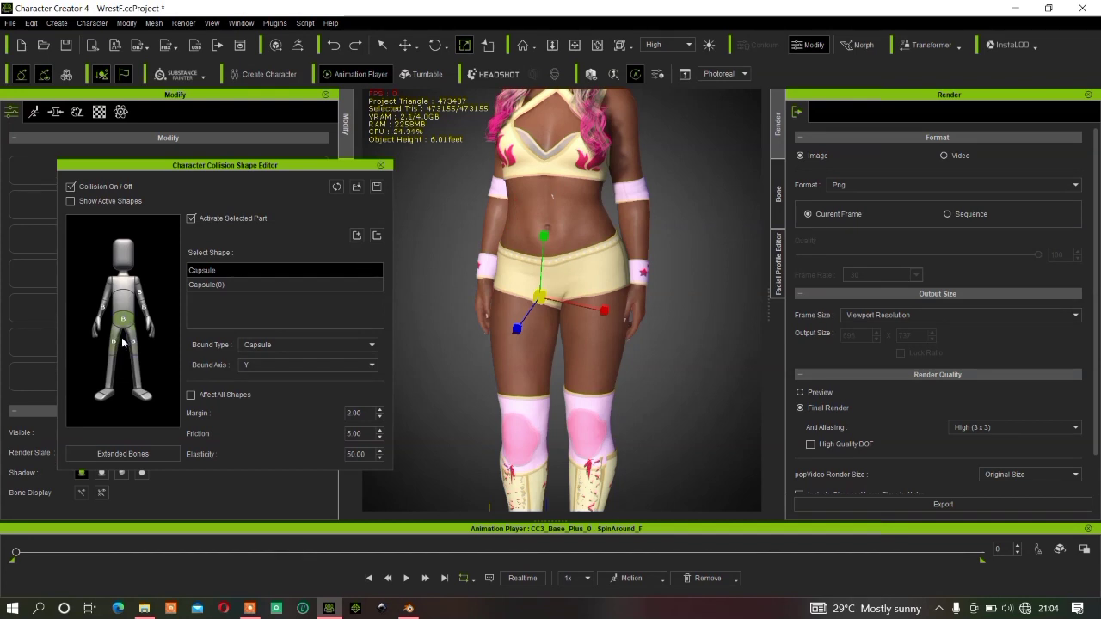
click(381, 164)
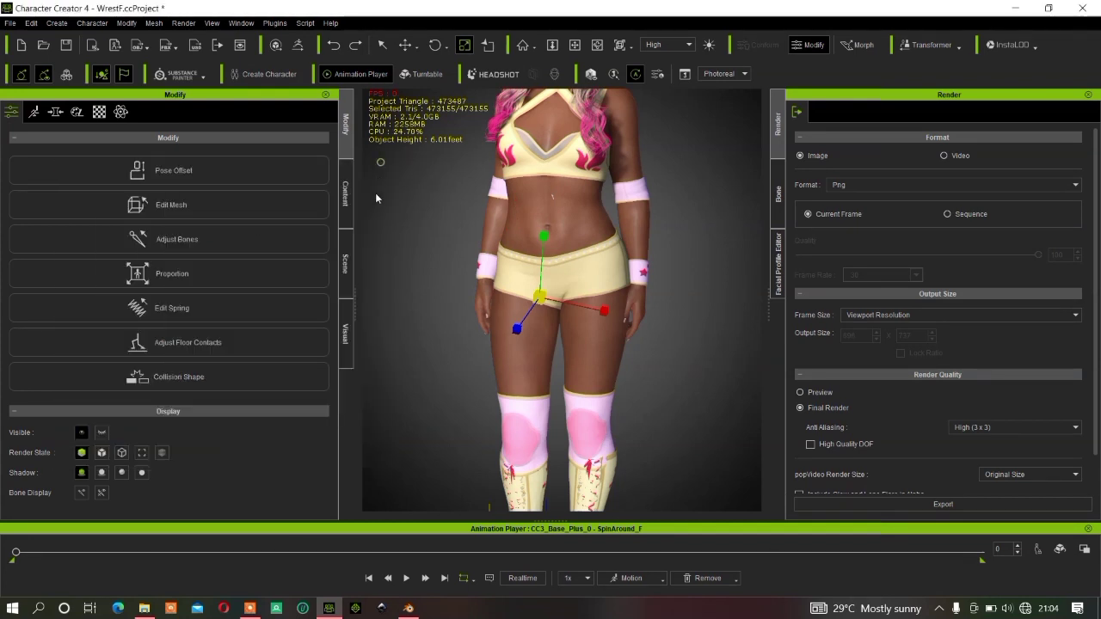
- Show Skirt_7647_Shape again and play the SpinAround_F animation to check how the skirt moves
click(349, 264)
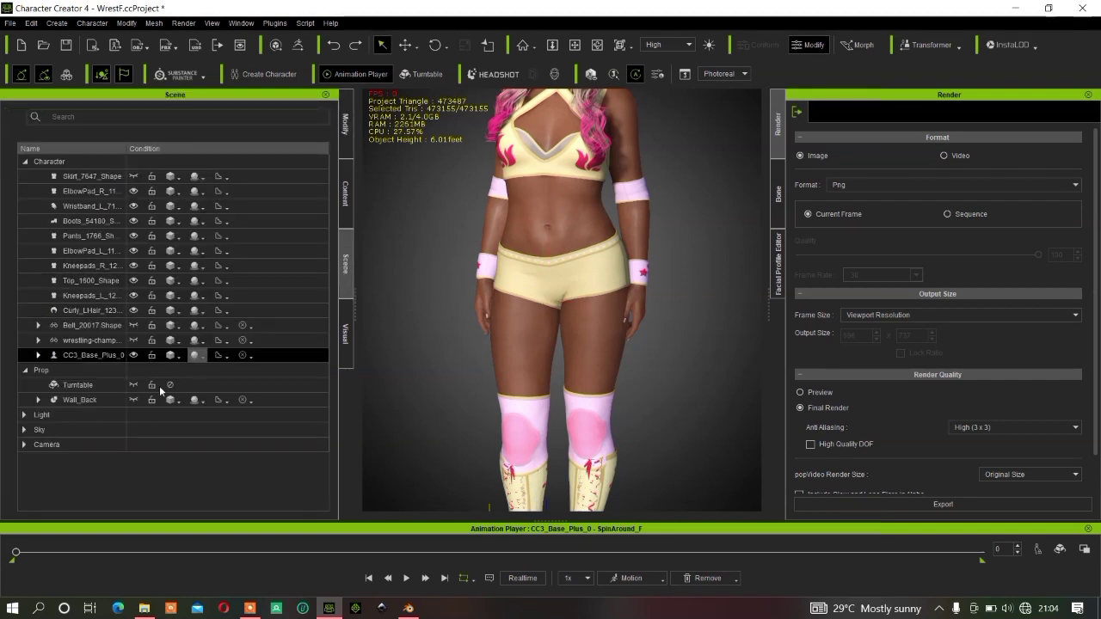
click(133, 177)
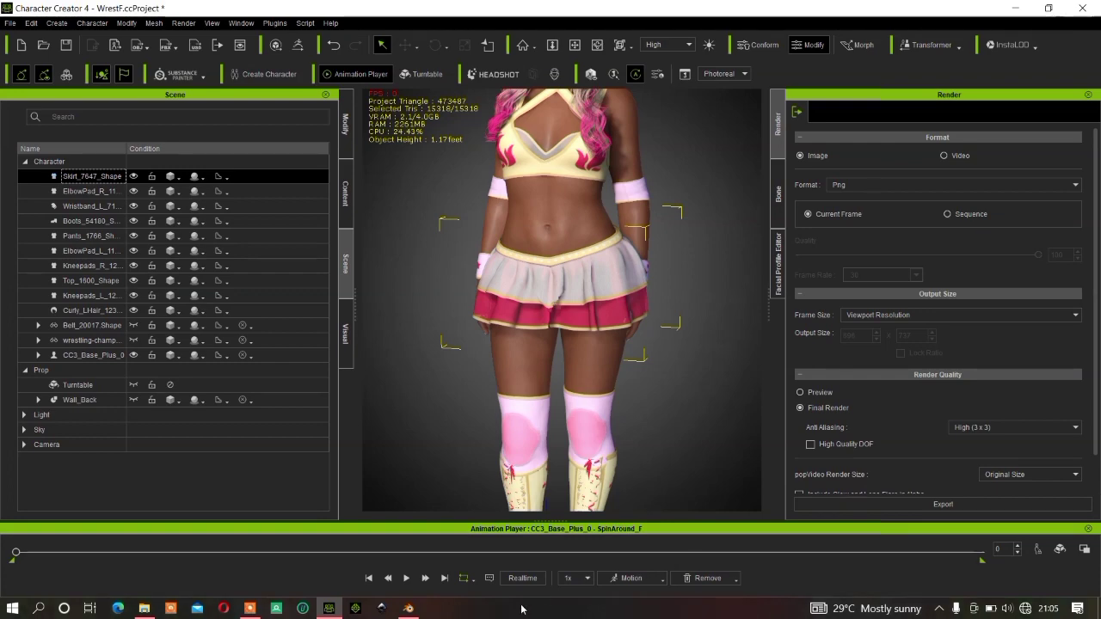
click(406, 578)
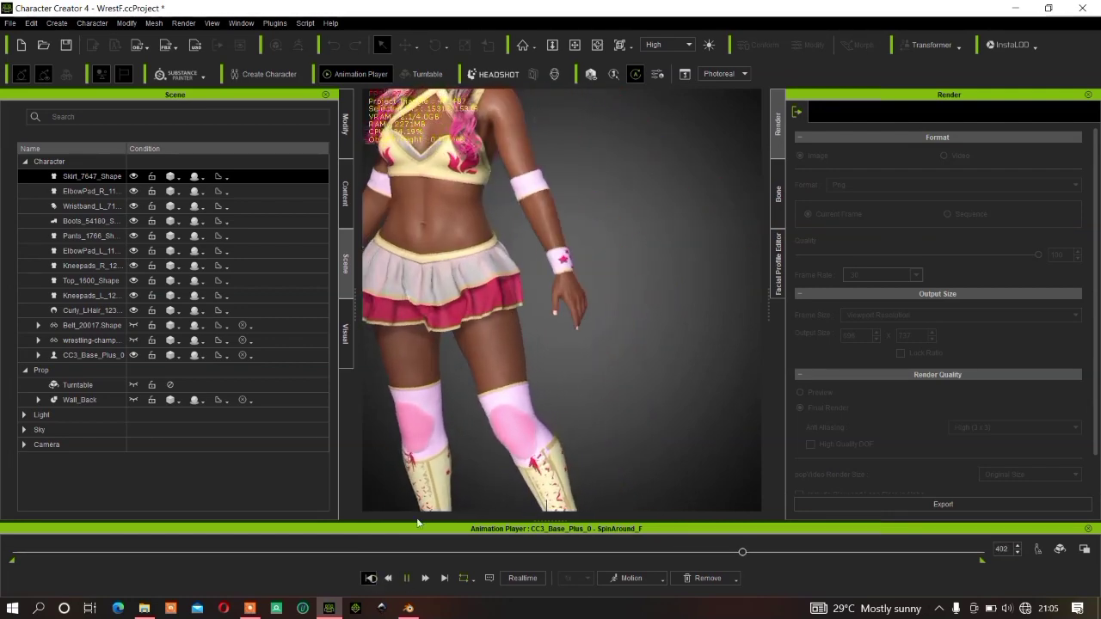
key(ctrl+space)
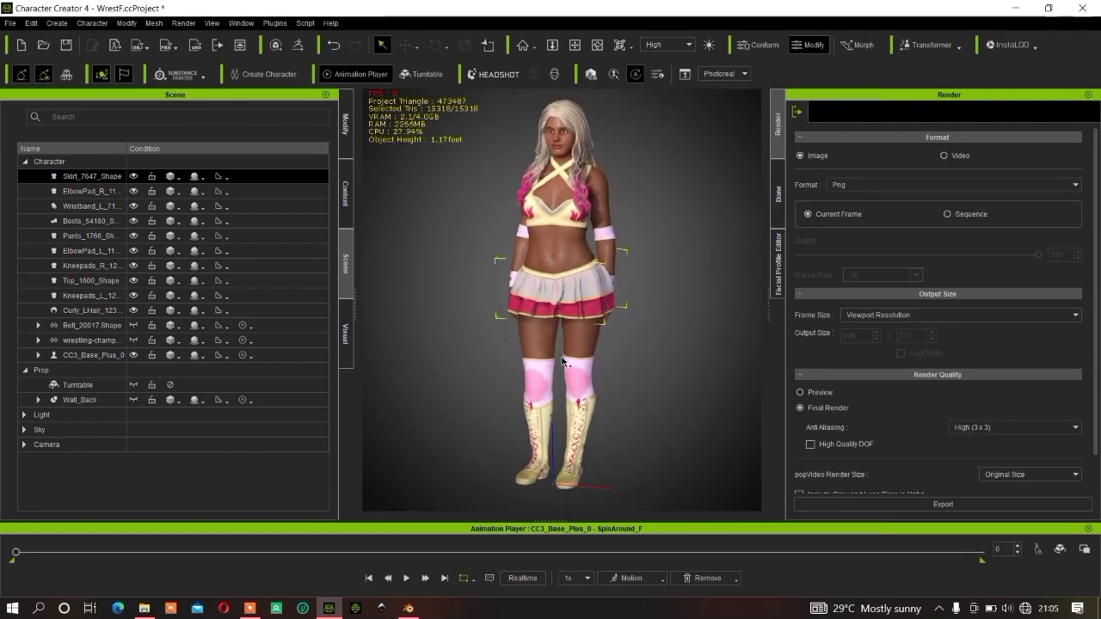
- Start a new project without saving the current one, and load the character with long dark curly hair from the CC folder
key(ctrl+n)
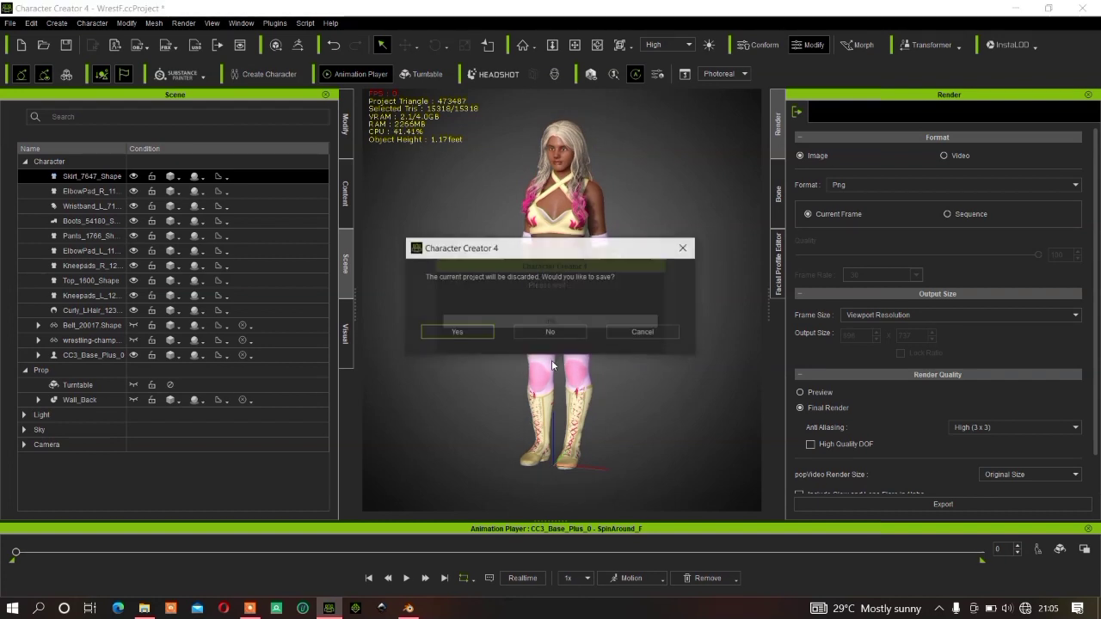
click(561, 332)
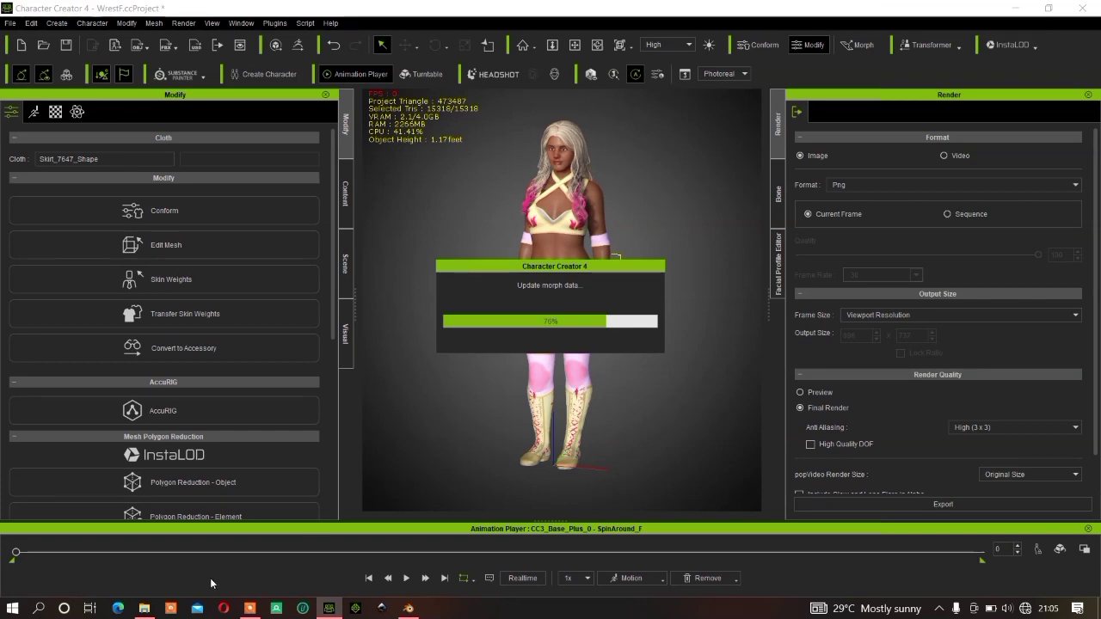
click(145, 609)
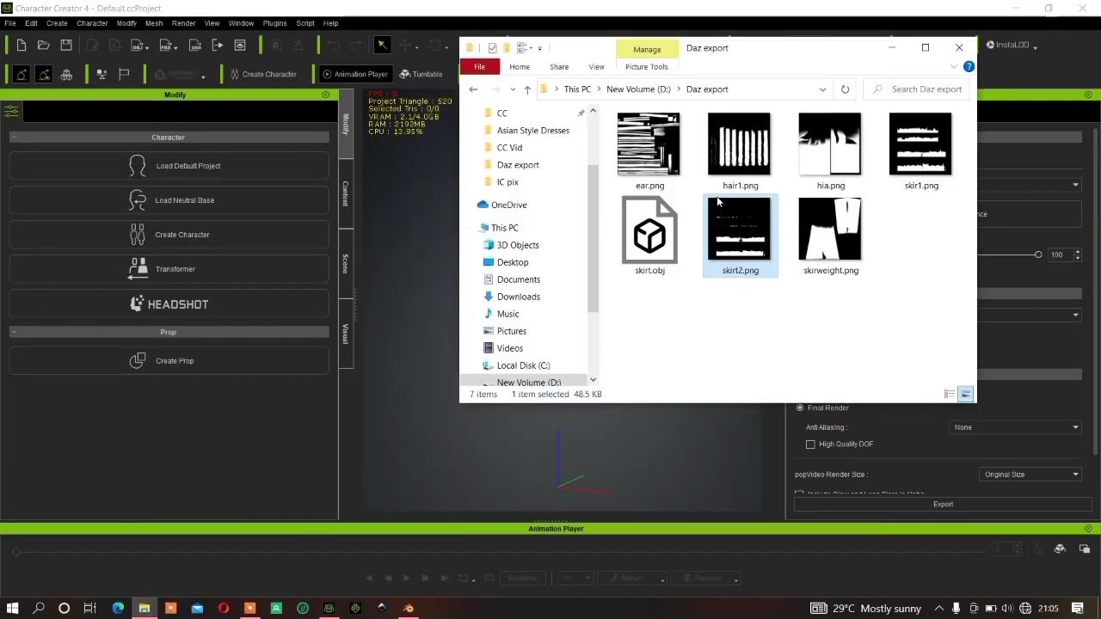
scroll(586, 139, up, 3)
click(499, 123)
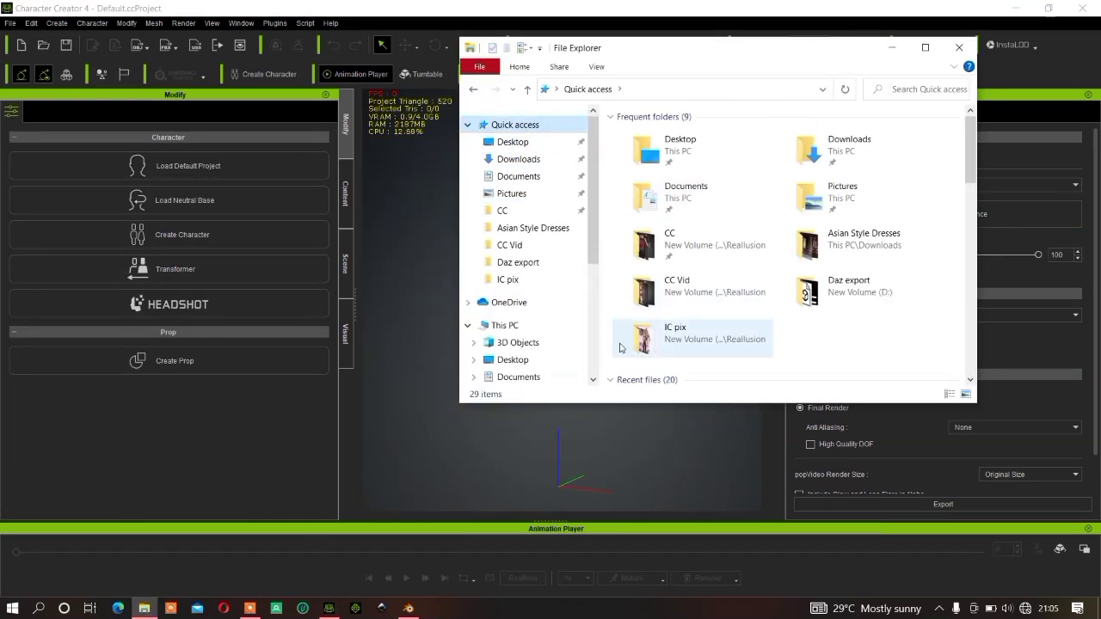
click(503, 211)
double_click(653, 145)
double_click(615, 343)
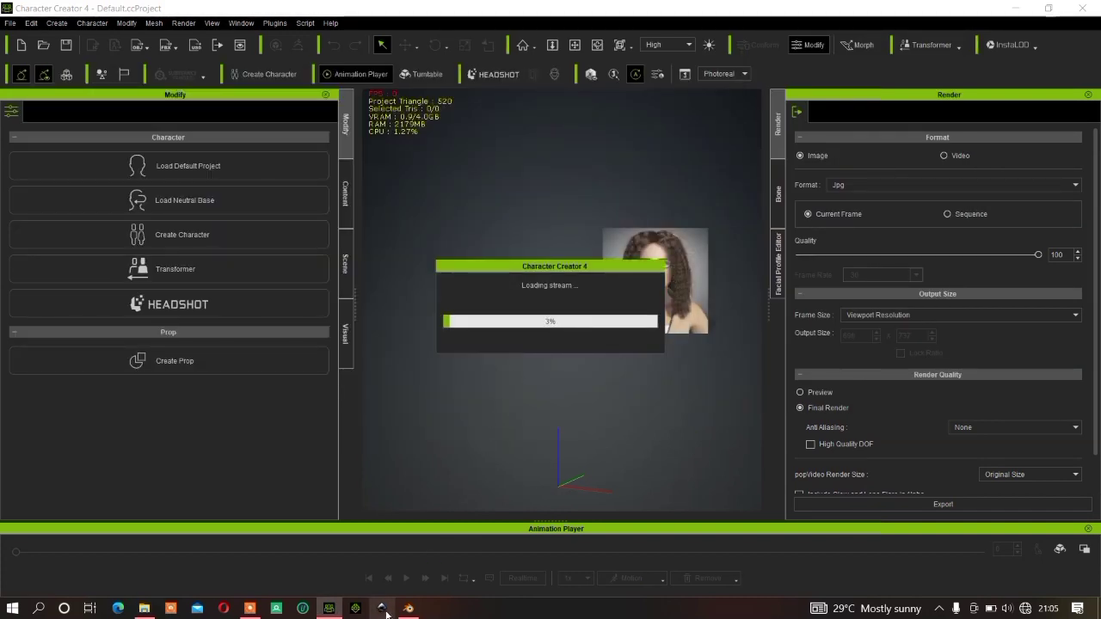
- Switch to Blender
click(419, 610)
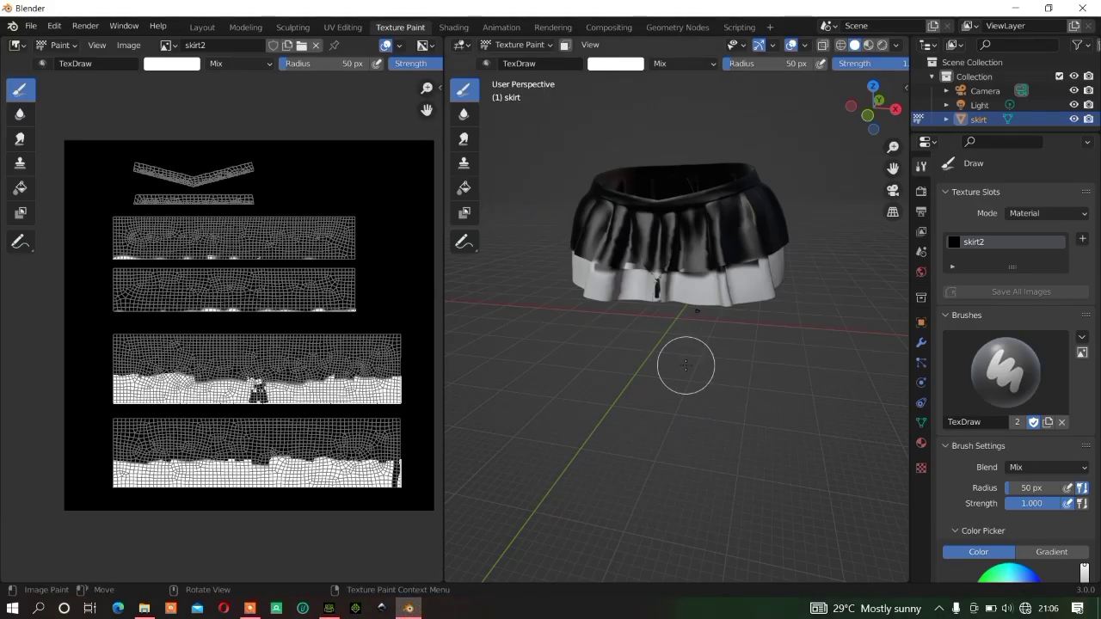
key(ctrl)
key(ctrl+n)
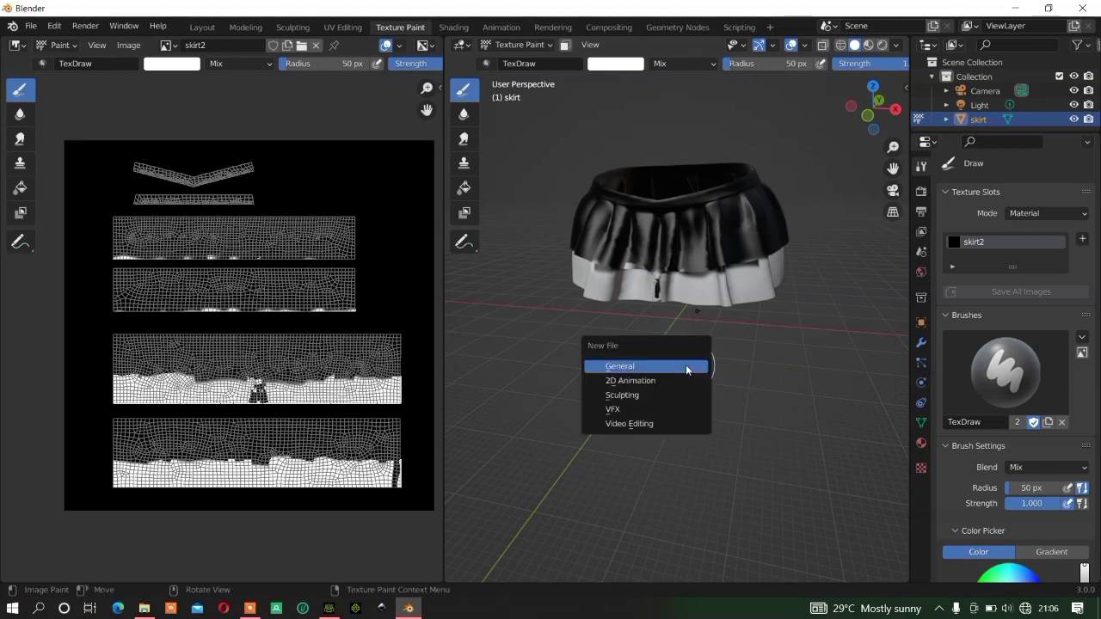
click(686, 364)
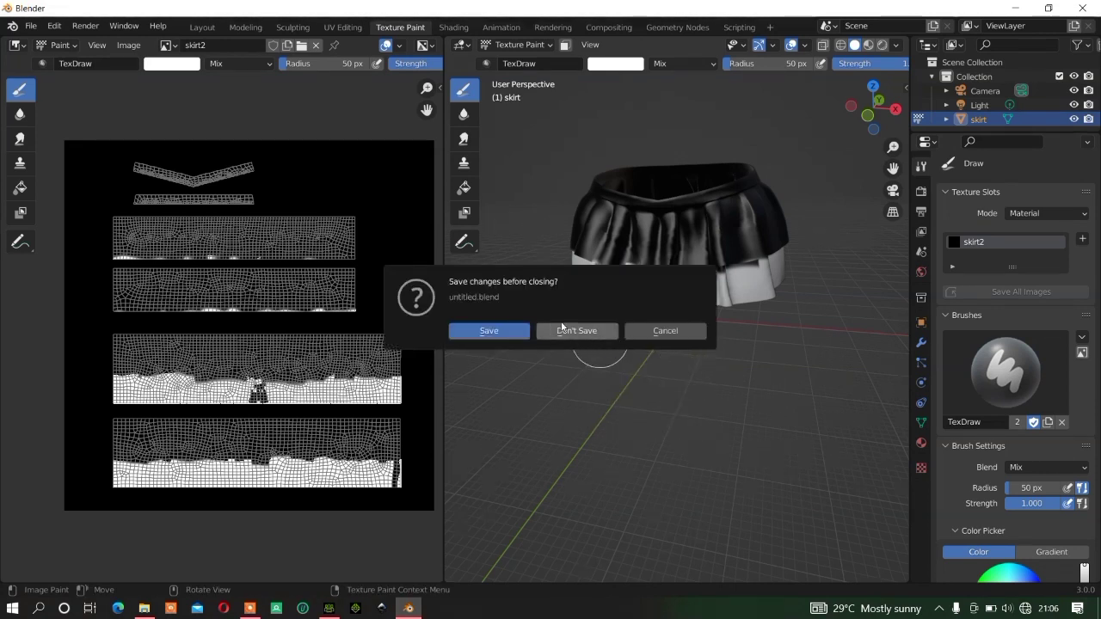
click(668, 332)
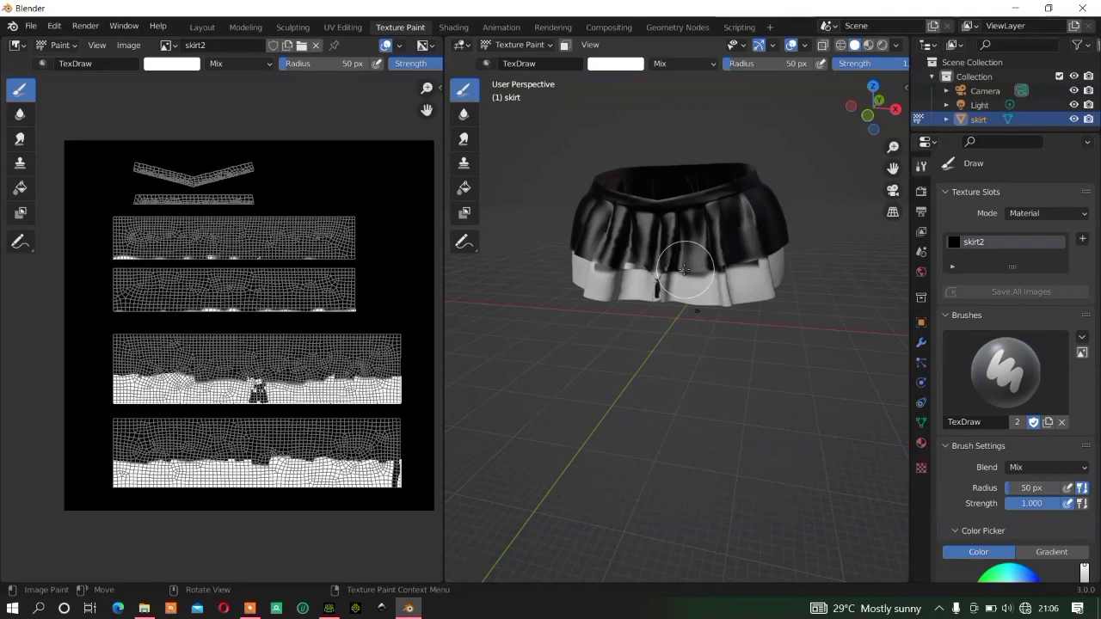
scroll(684, 267, up, 6)
scroll(706, 258, down, 4)
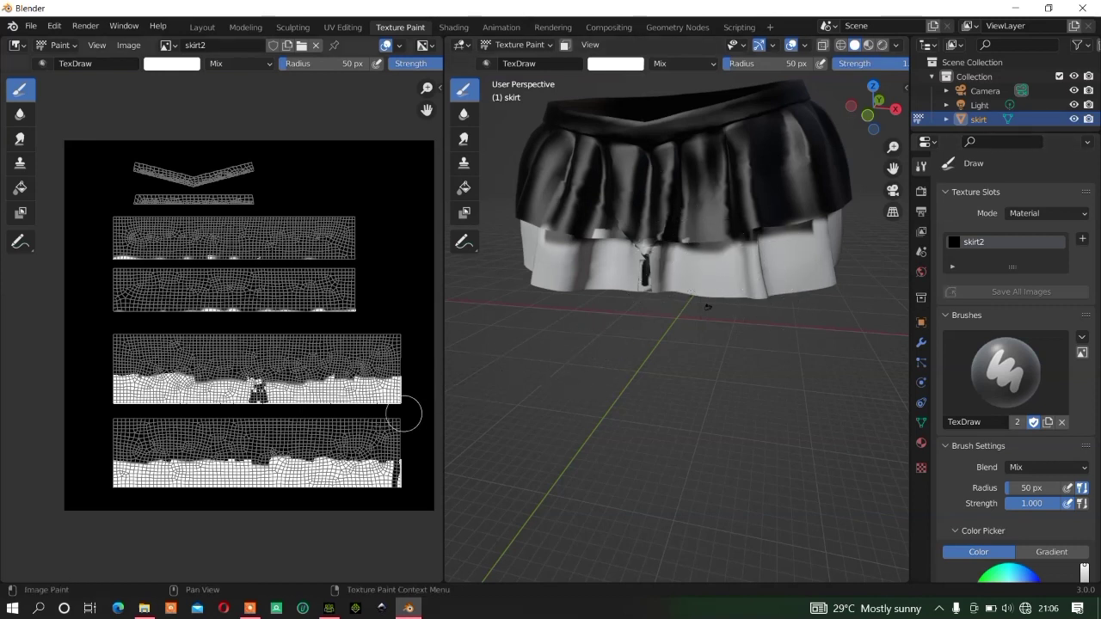
mouse_move(329, 611)
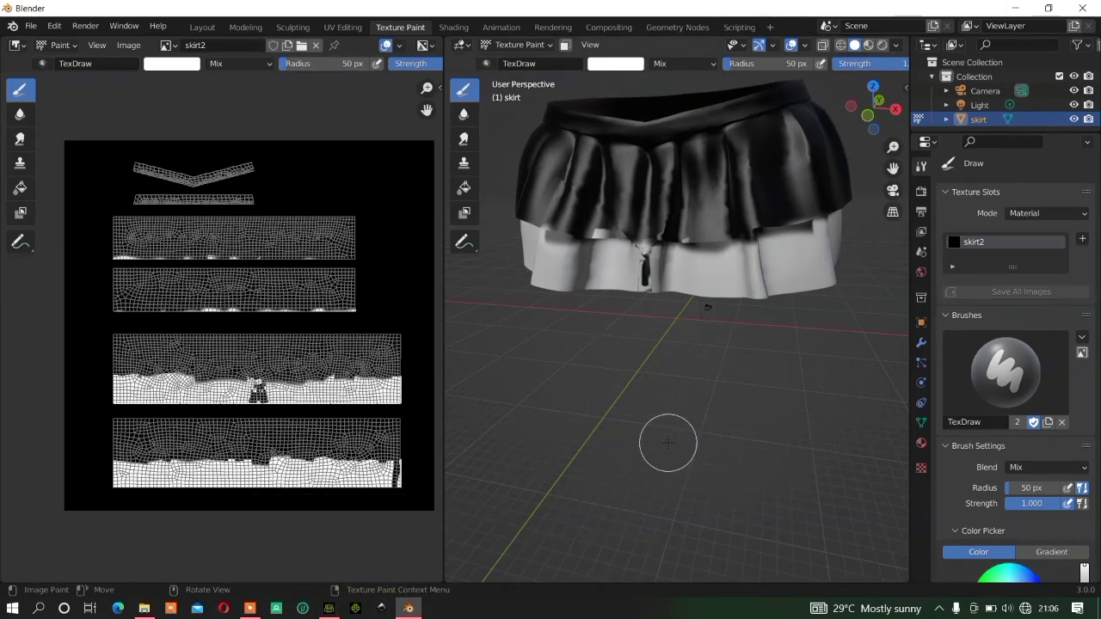
- Start a new General file without saving the skirt file, and delete the default cube
key(ctrl+n)
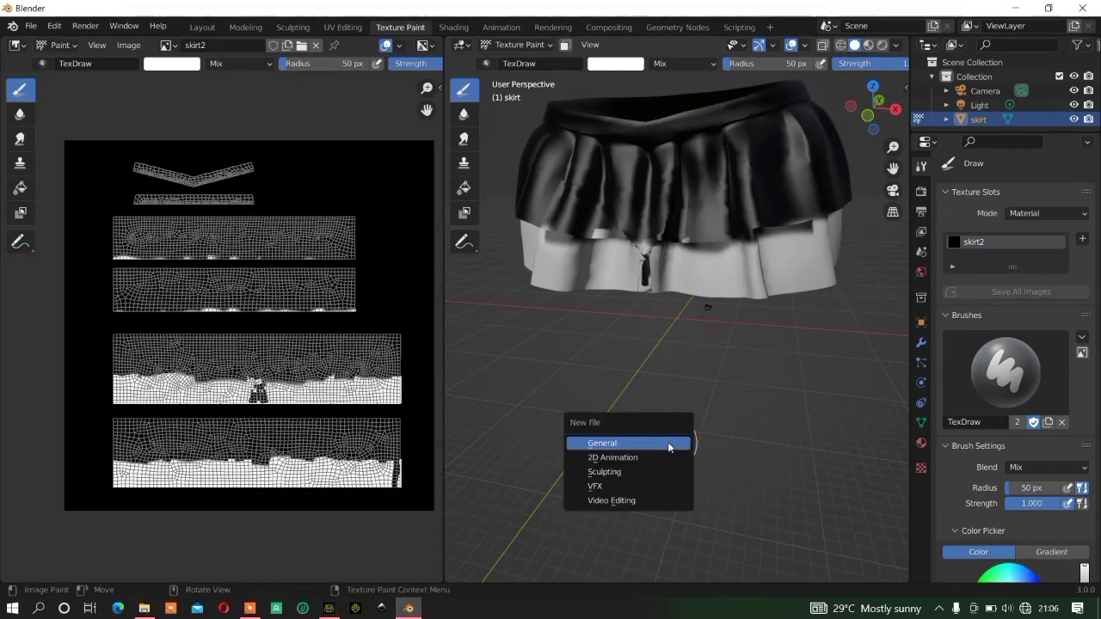
click(667, 442)
key(d)
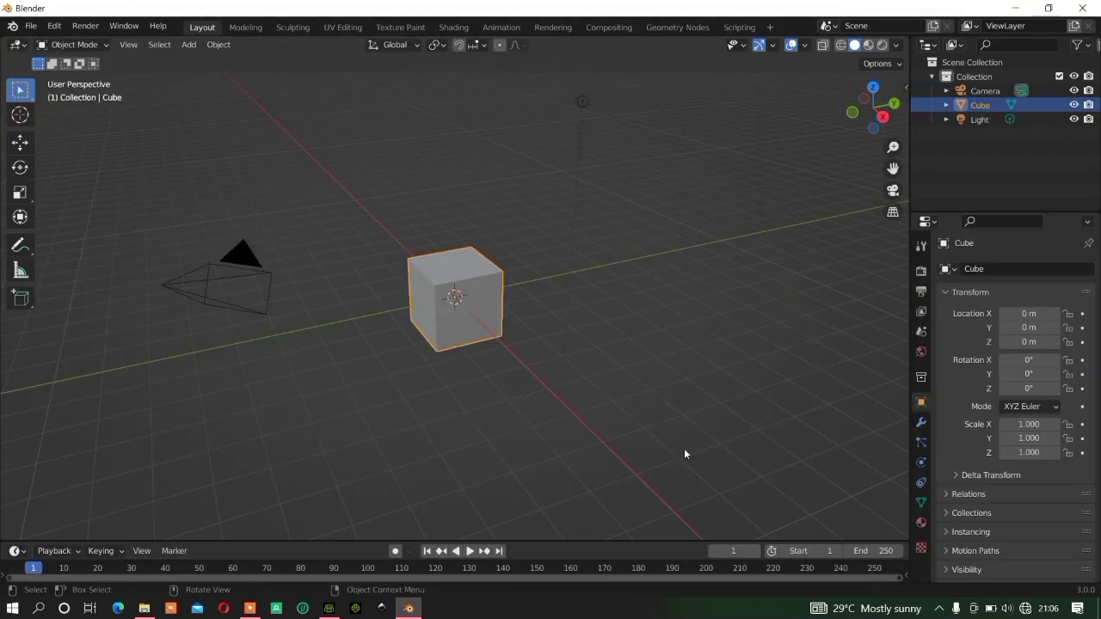
key(Delete)
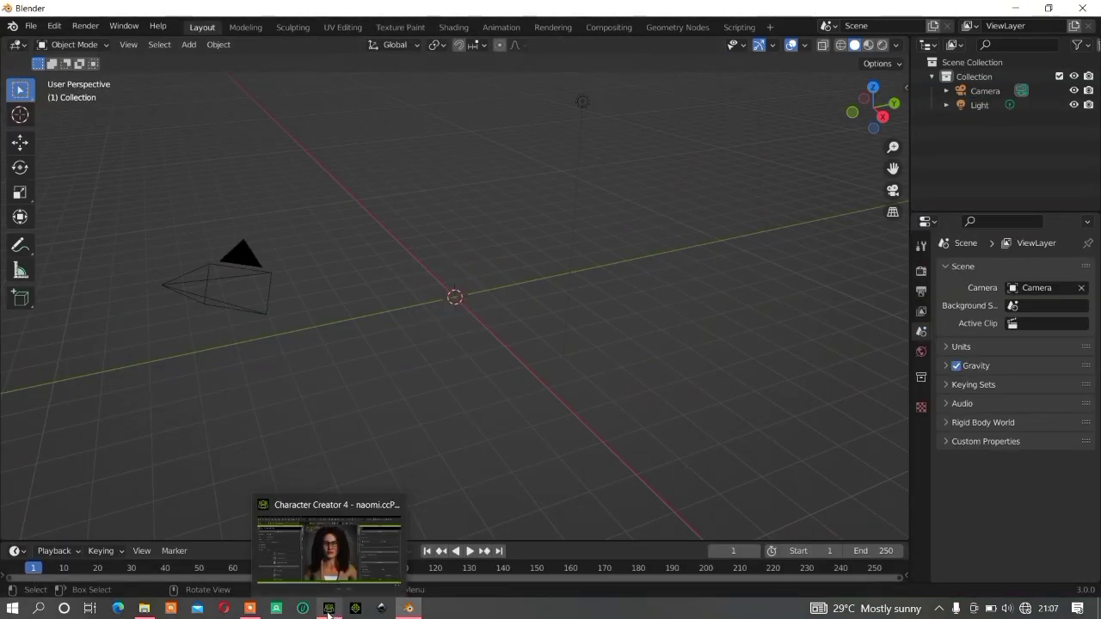
- Switch to Character Creator 4, select the character's curly hair, and show its physics settings
click(328, 610)
scroll(560, 397, down, 5)
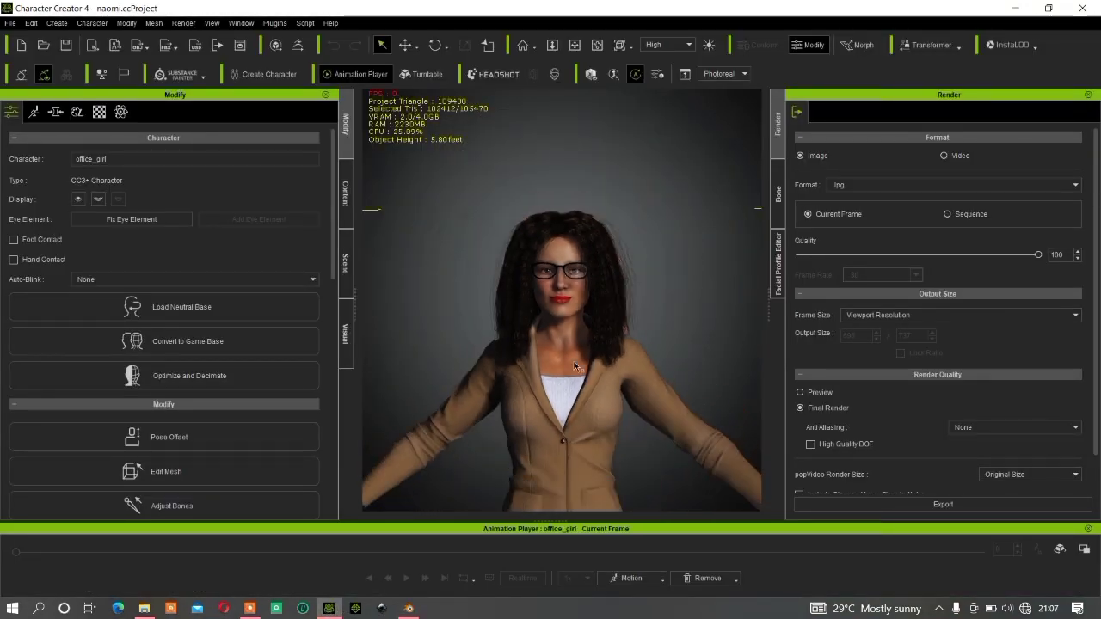
click(611, 306)
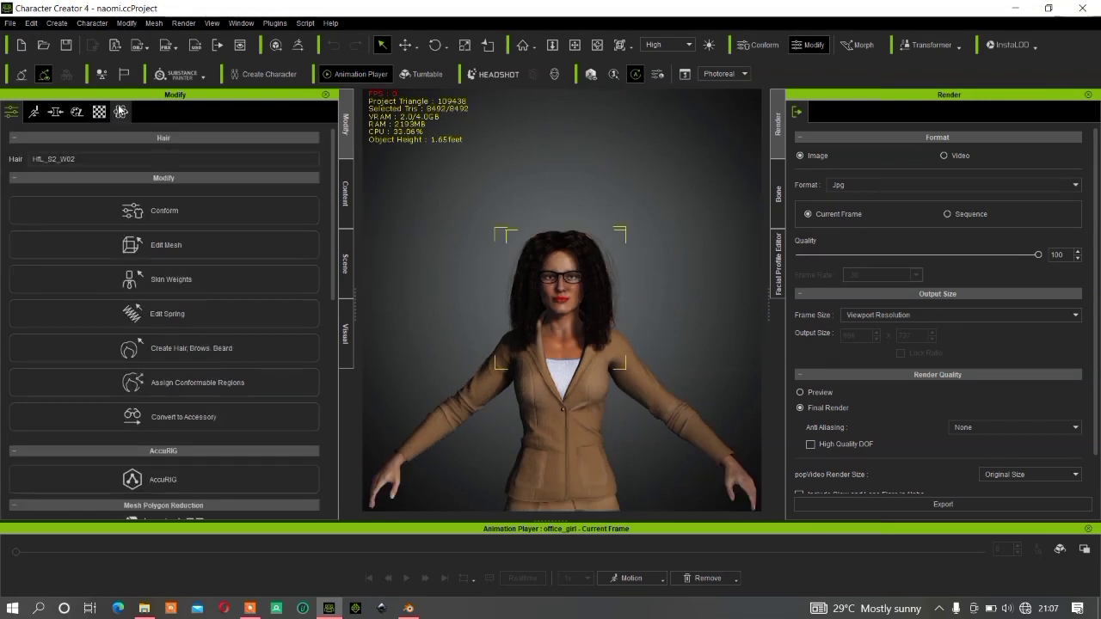
click(121, 112)
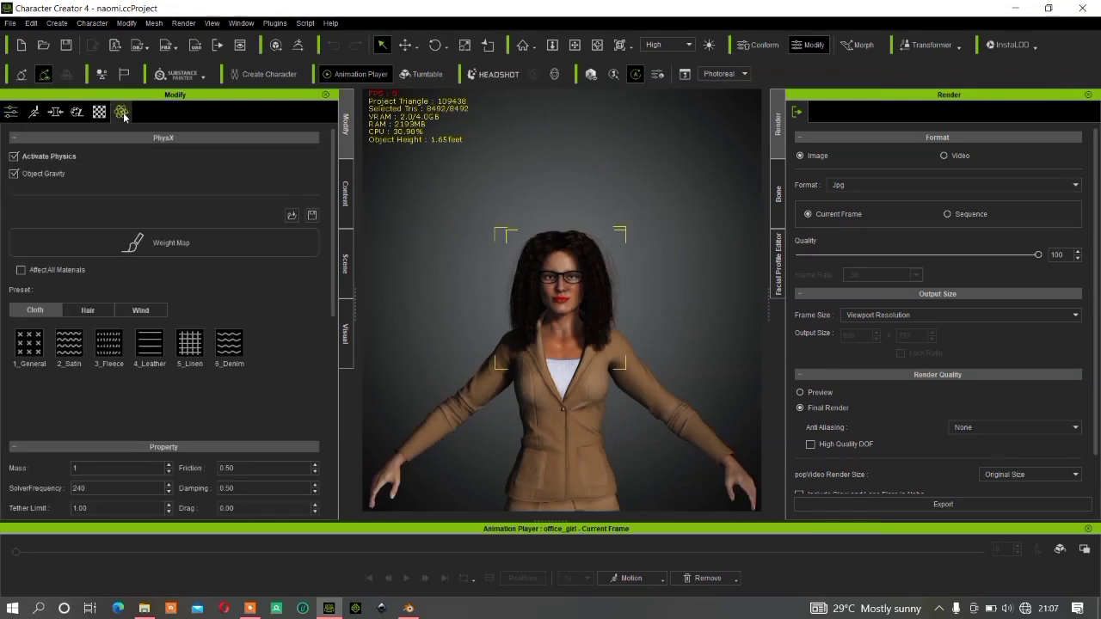
- Apply the SpinAround_F soft physics motion to the character
click(662, 580)
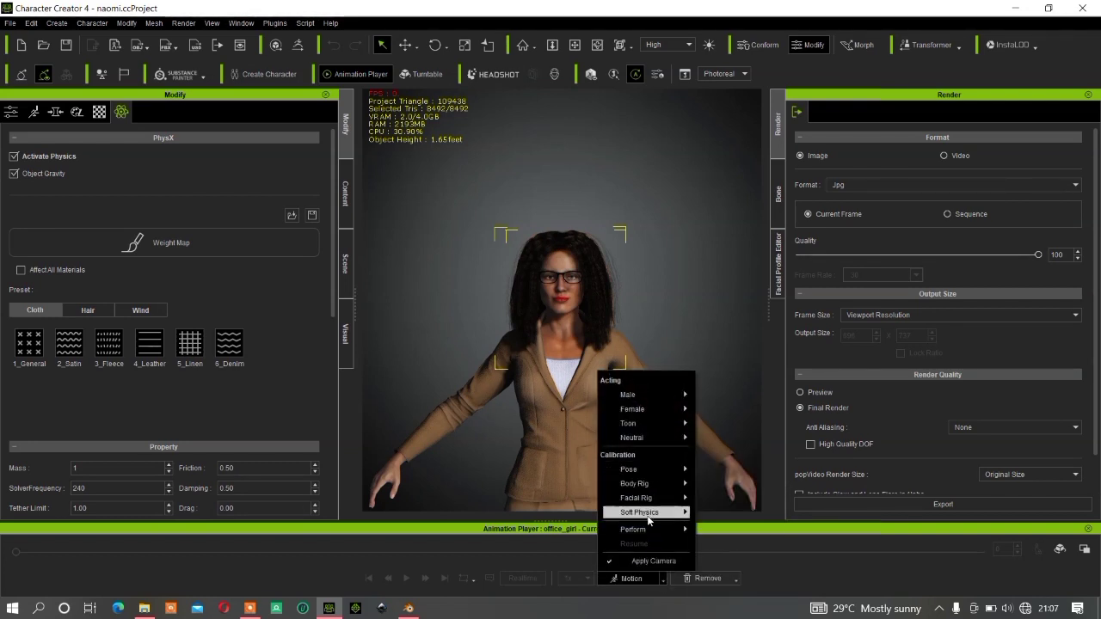
mouse_move(649, 517)
click(727, 541)
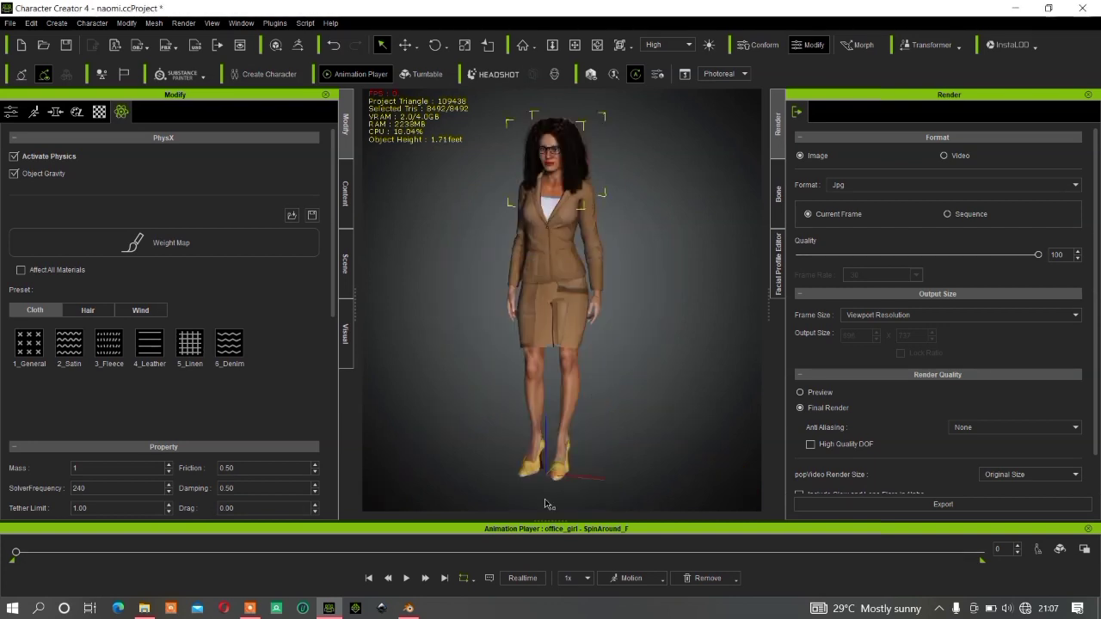
- Play the SpinAround_F animation with physics simulation off and on to compare how the hair moves, returning to the first frame
click(408, 579)
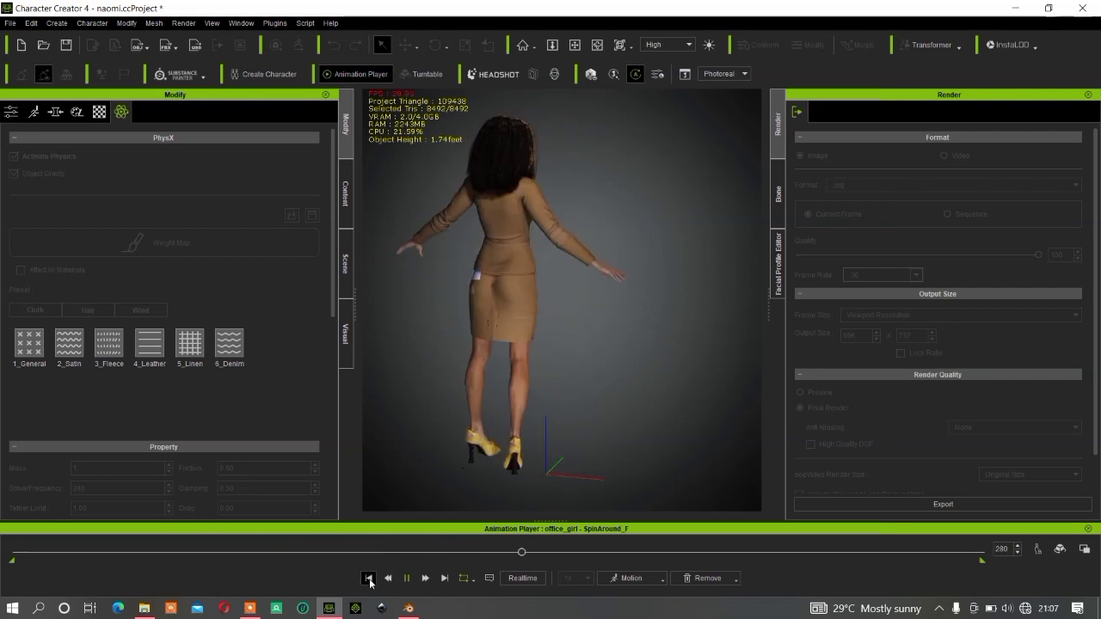
key(space)
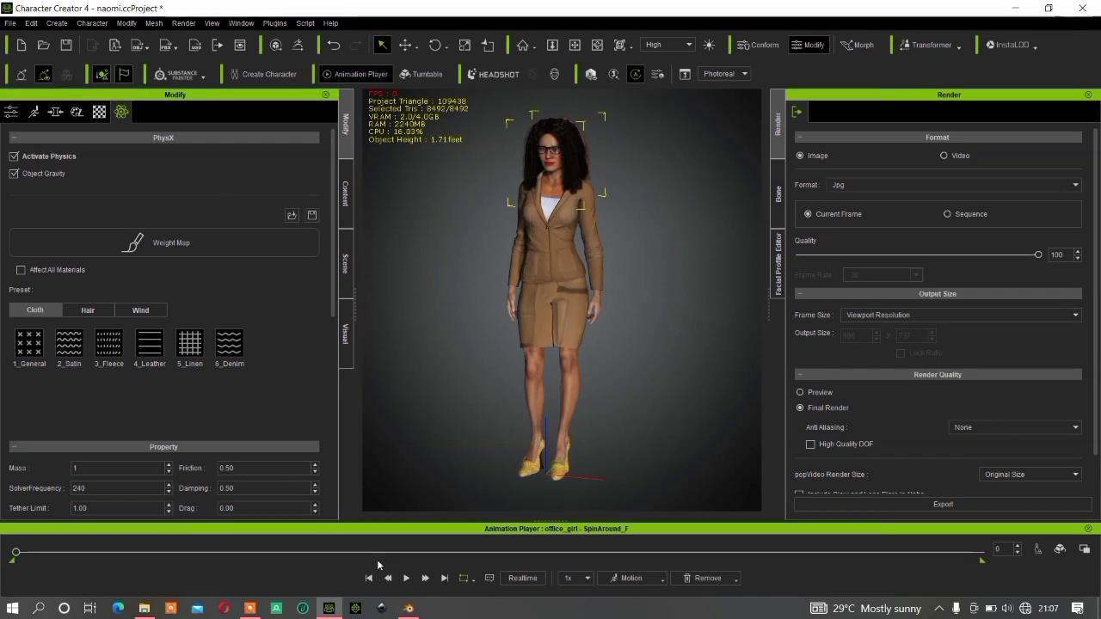
click(405, 579)
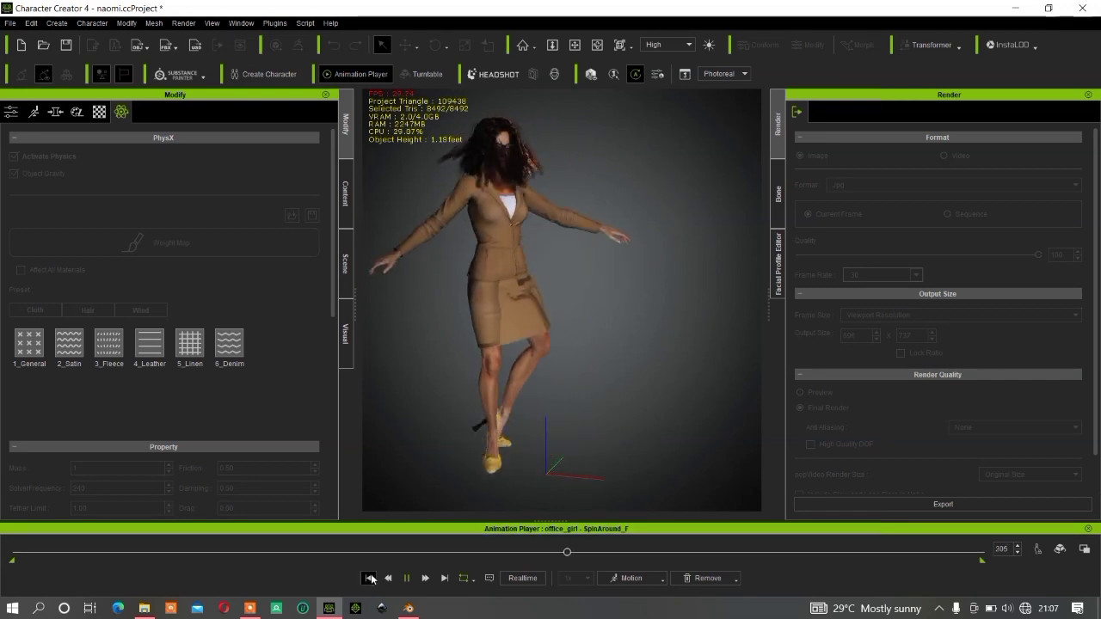
key(space)
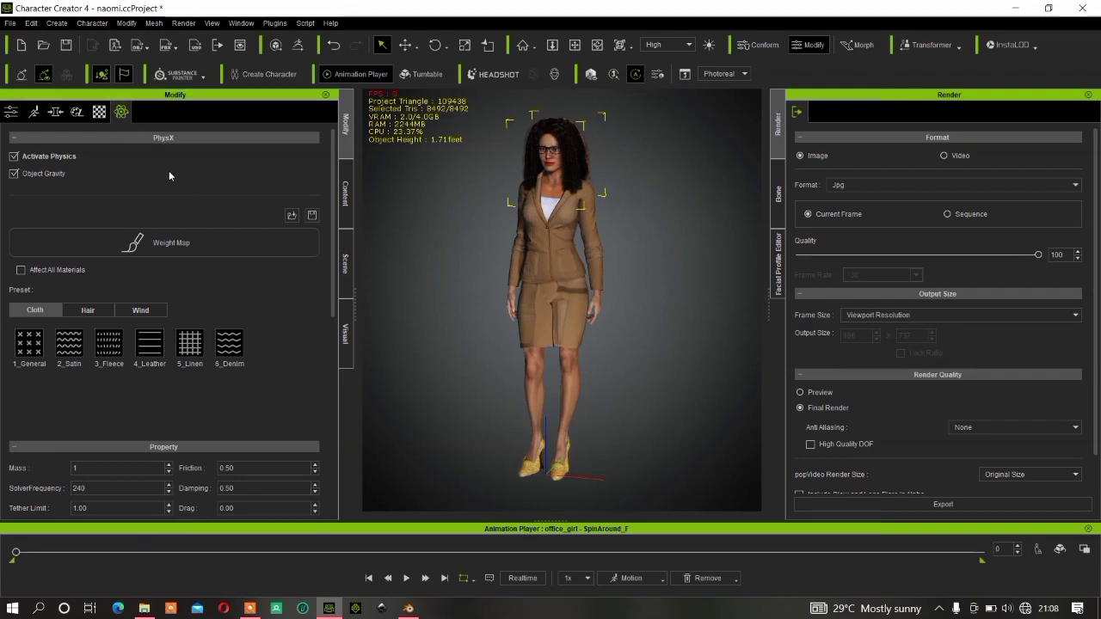
- Remove the existing weight map from the hair material in the weight map editor
click(213, 253)
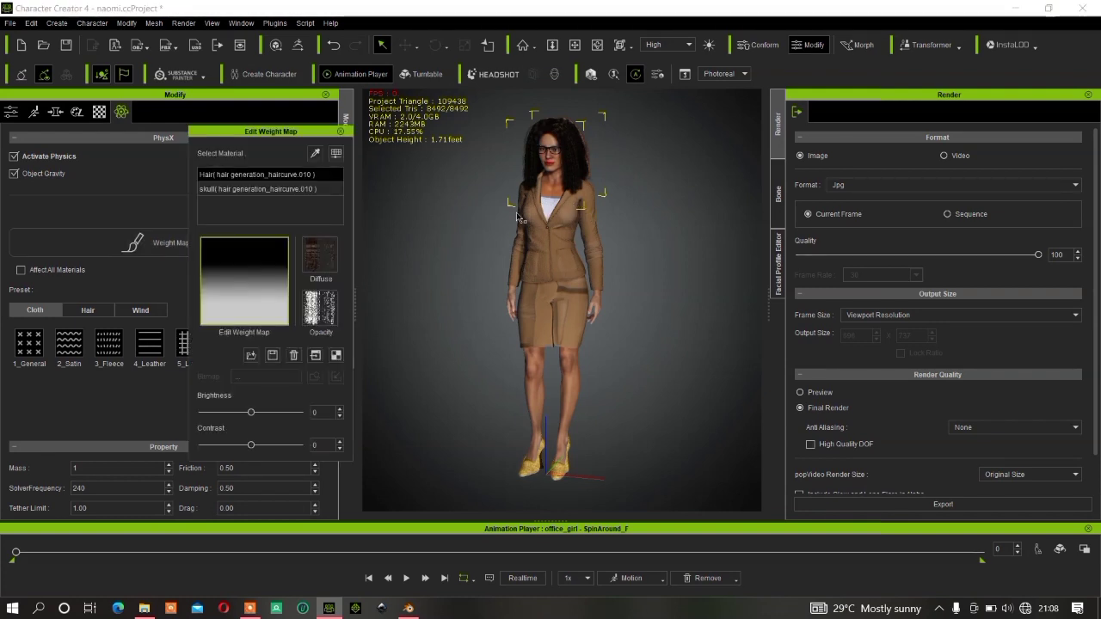
click(293, 356)
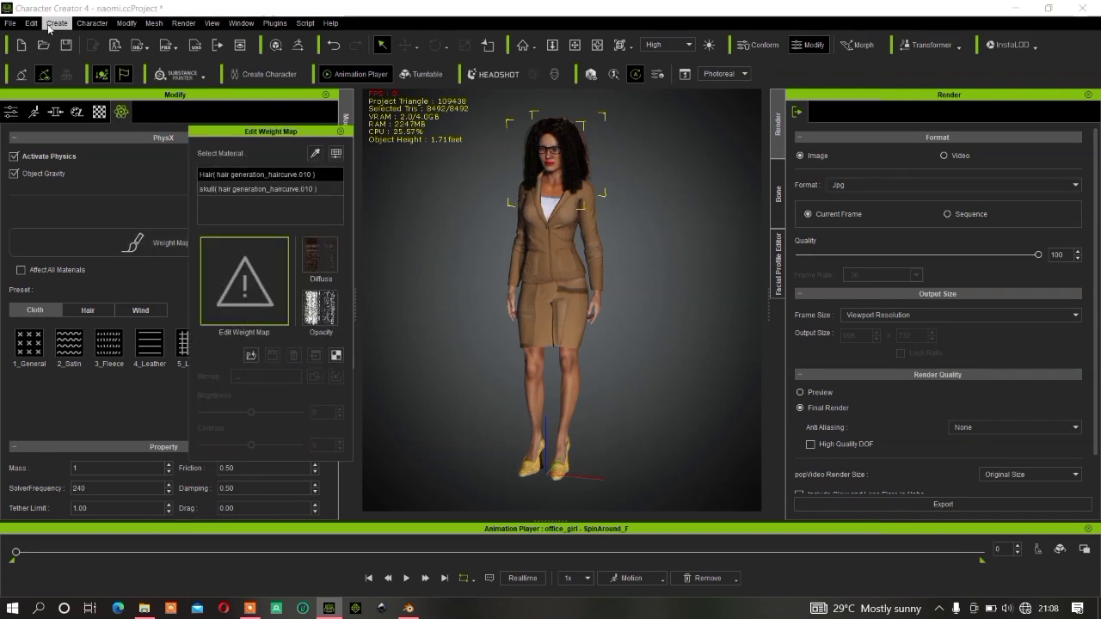
- Export only the selected hair as an OBJ named hair3 in the Daz export folder, keeping the default export options
click(10, 23)
mouse_move(80, 138)
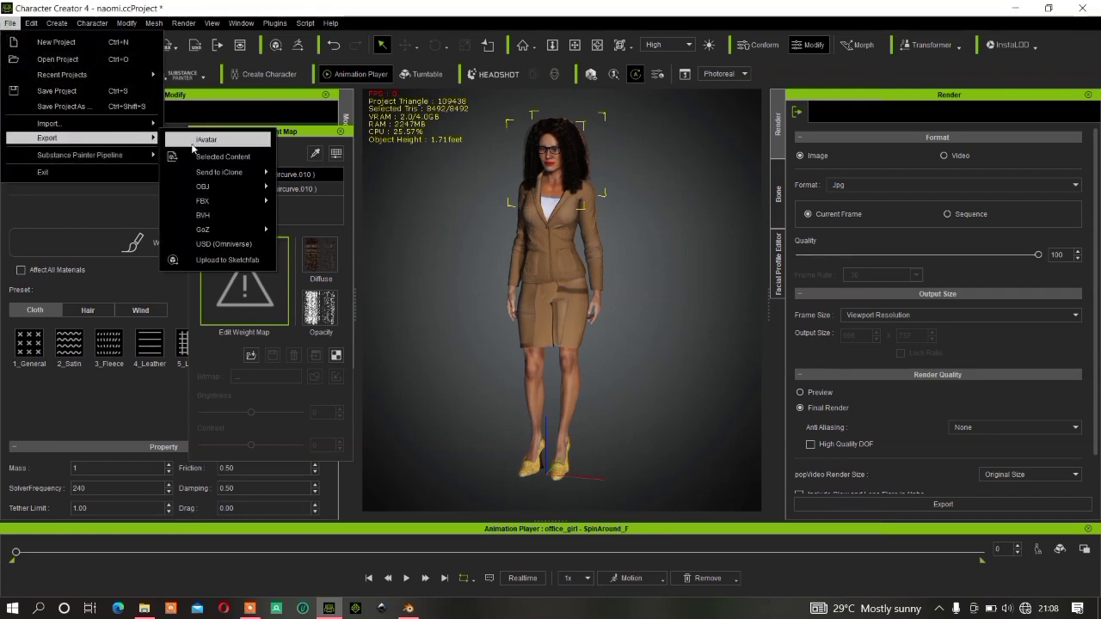
mouse_move(206, 186)
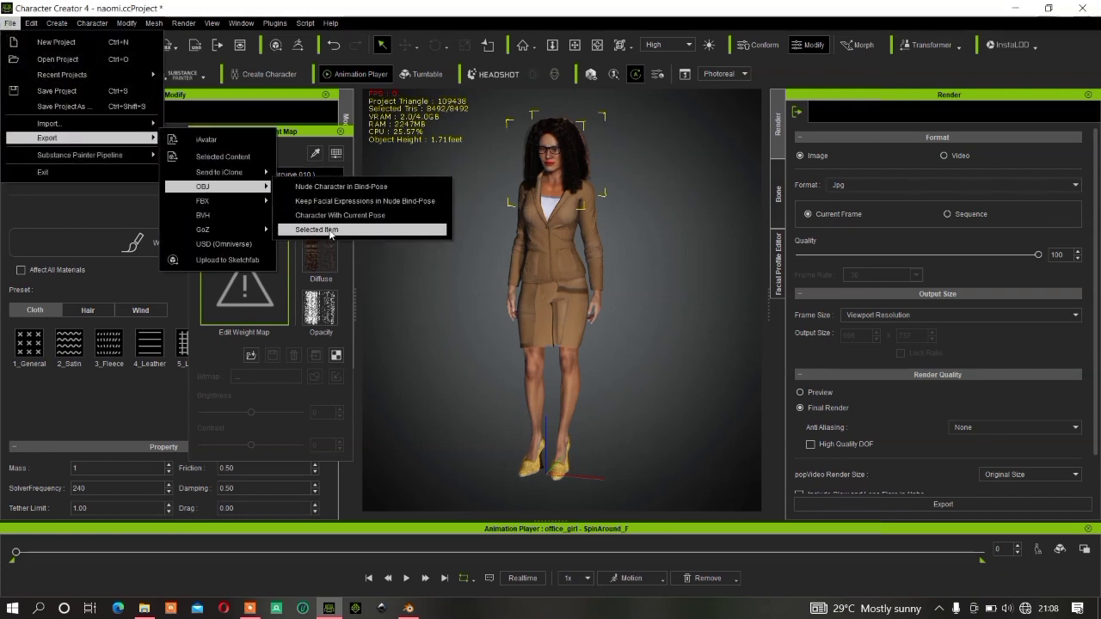
click(330, 231)
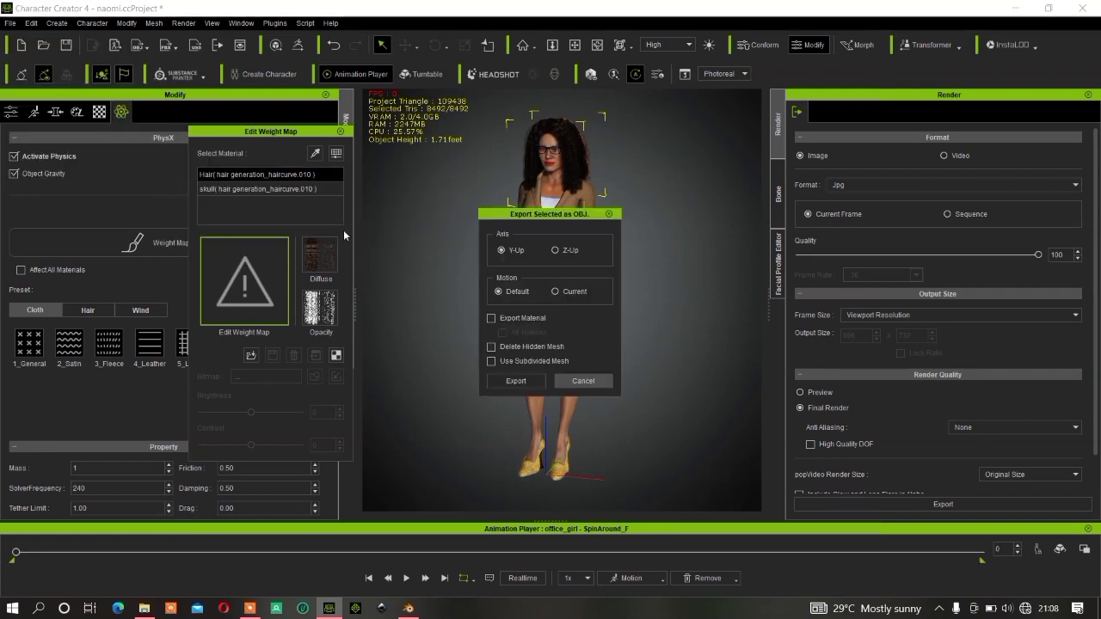
click(526, 385)
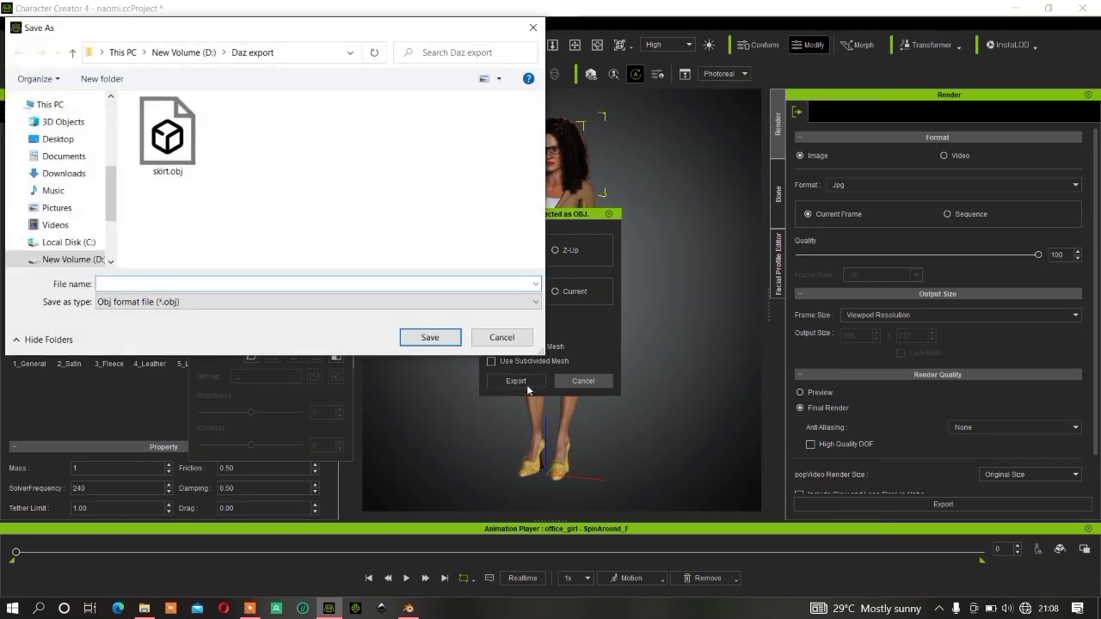
text(hair3)
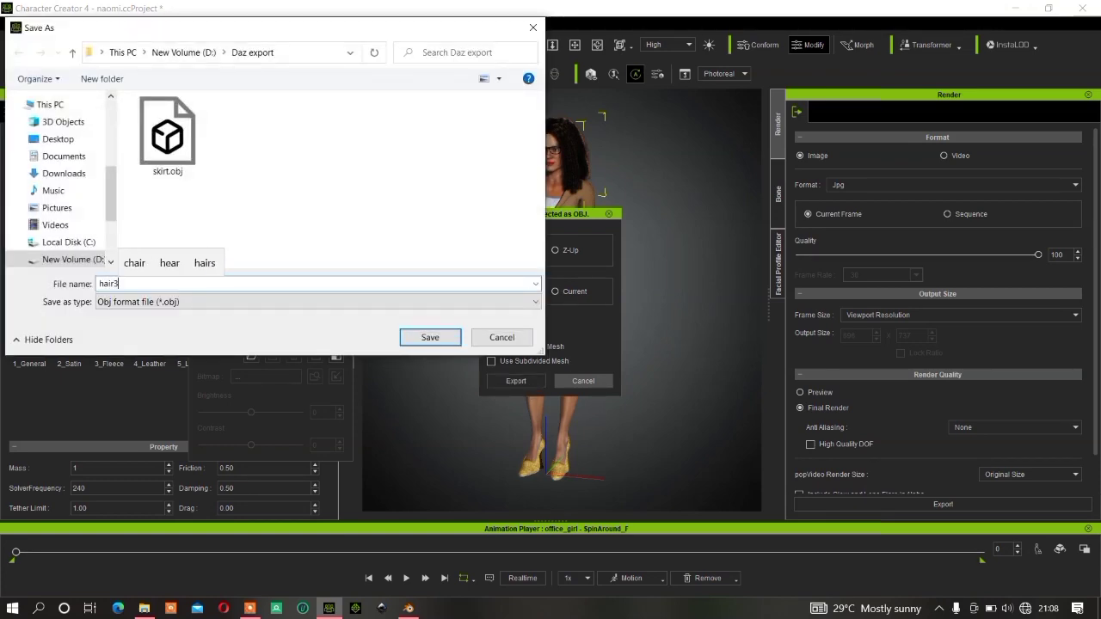
key(Return)
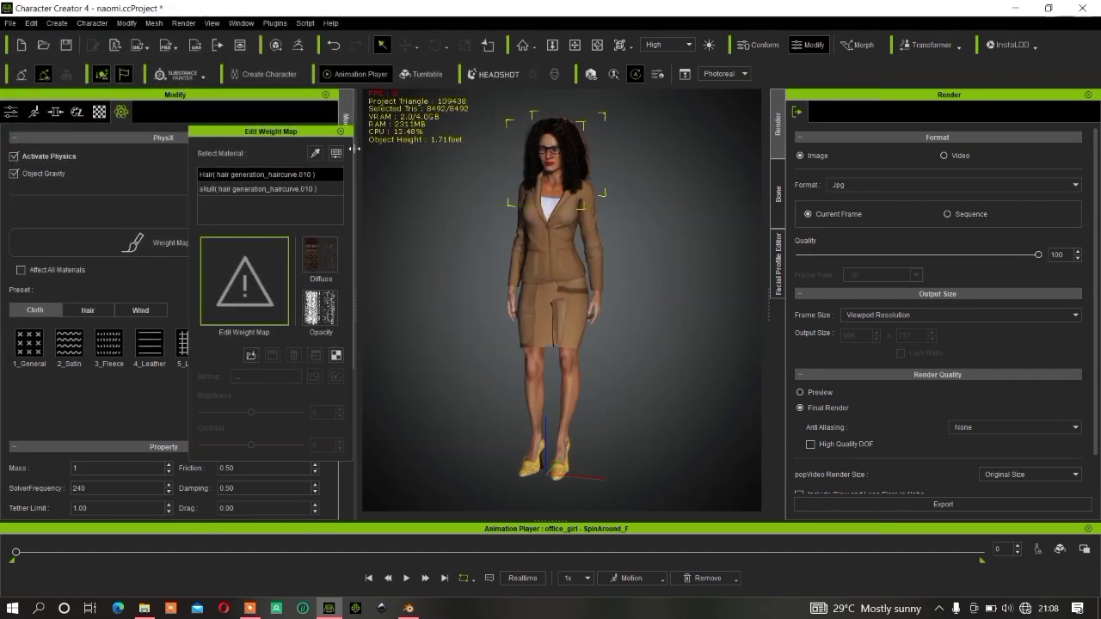
- Check the skull material's weight map, close the editor, and play SpinAround_F to examine the hair's movement without a weight map
click(311, 191)
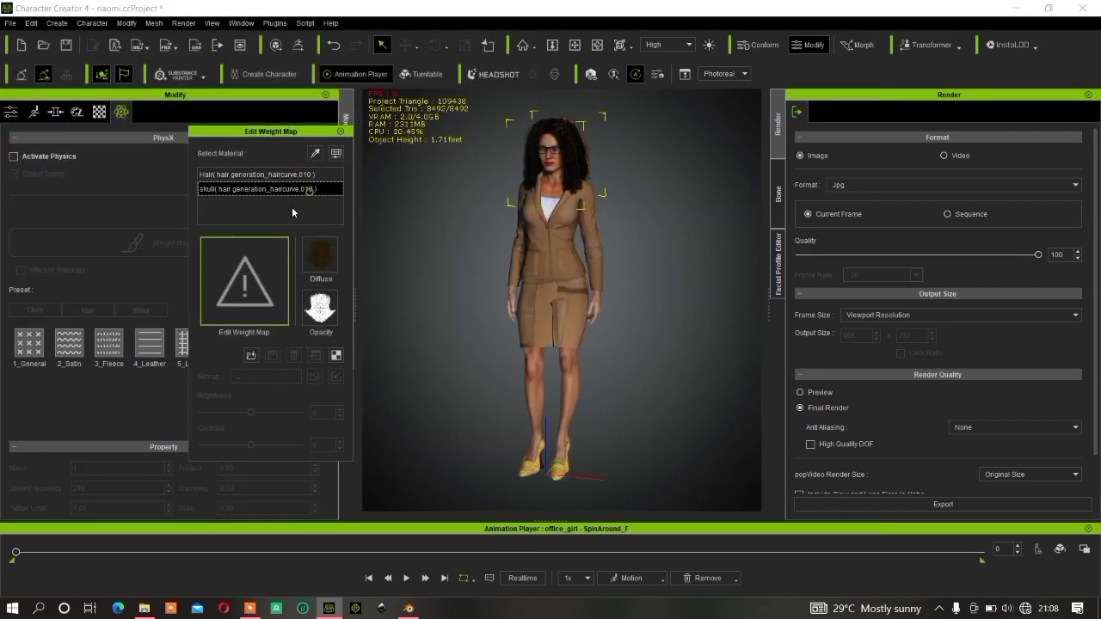
click(341, 131)
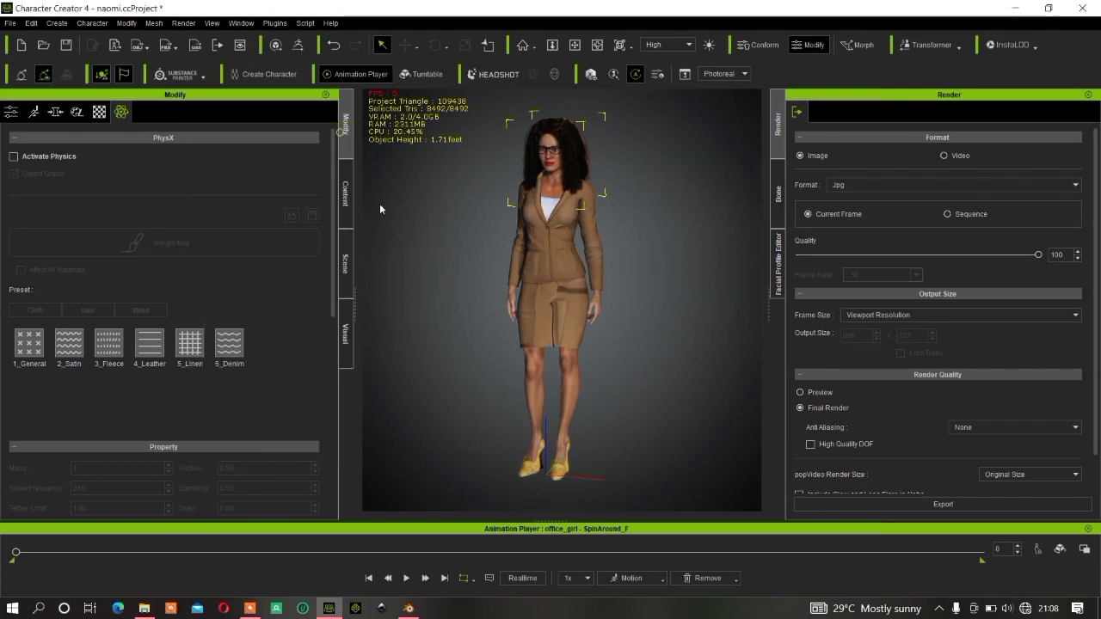
click(407, 583)
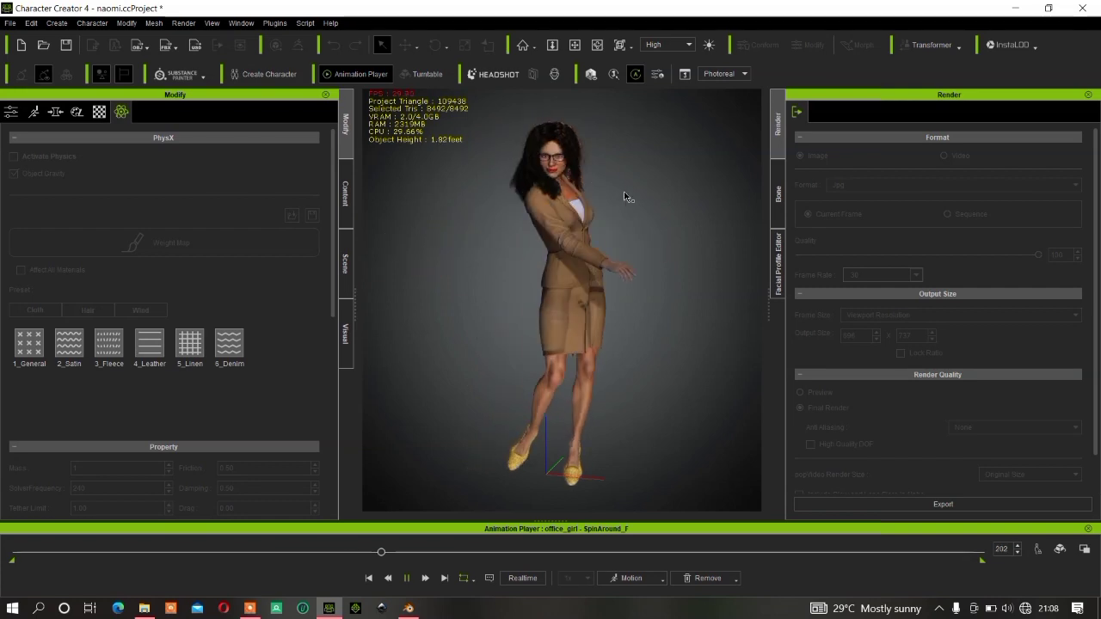
click(369, 580)
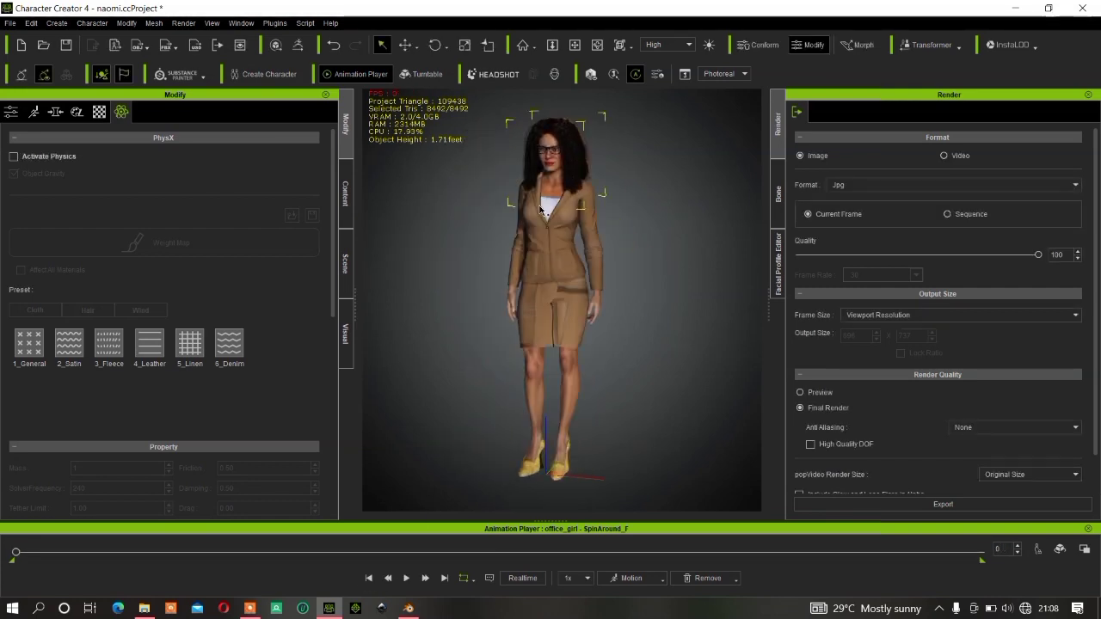
- Switch to Blender and import hair3.obj from the Daz export folder on drive D
click(409, 608)
click(28, 28)
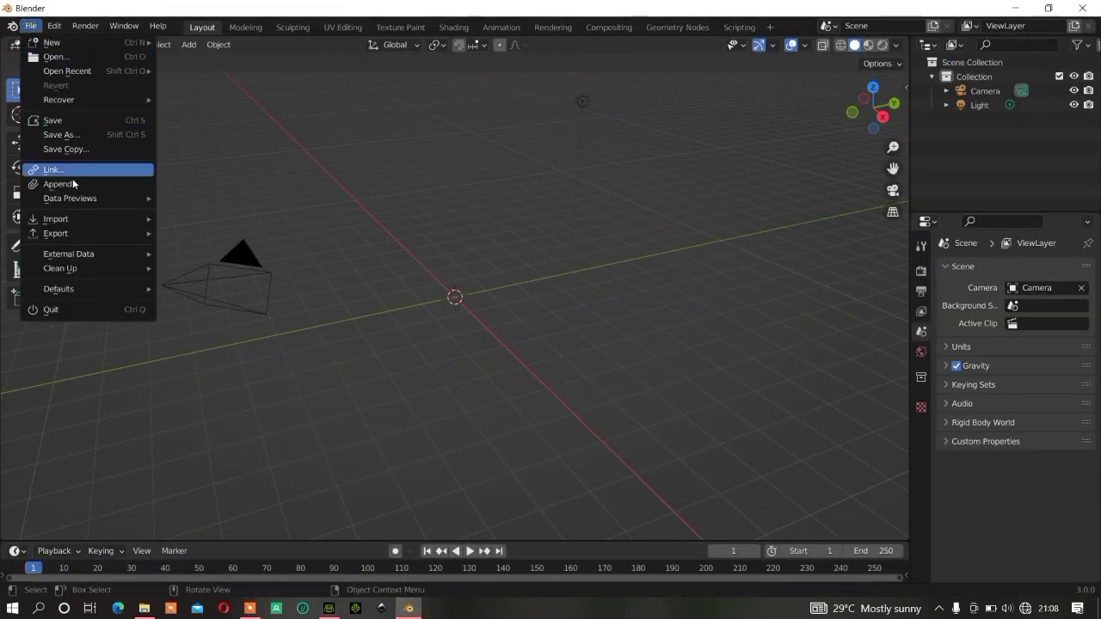
mouse_move(137, 222)
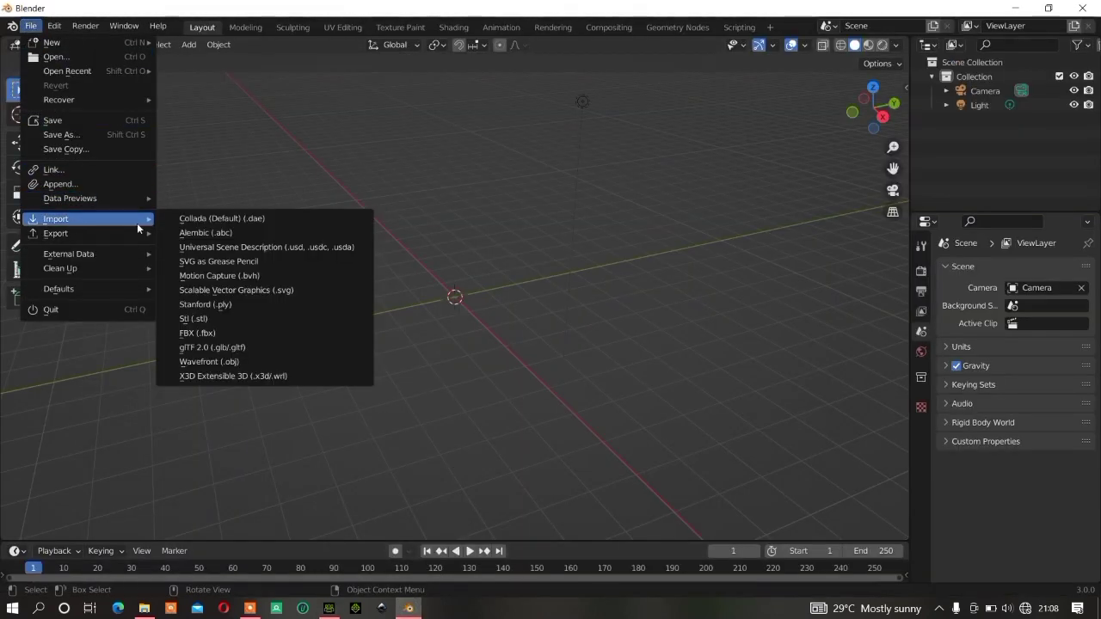
click(241, 362)
click(264, 146)
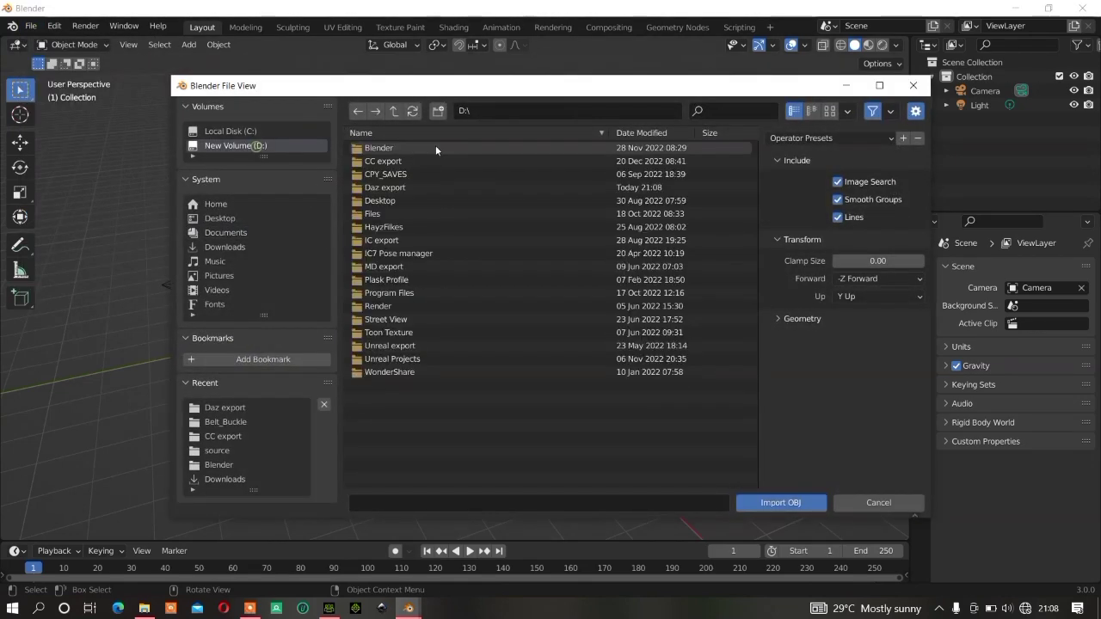
double_click(392, 191)
click(378, 148)
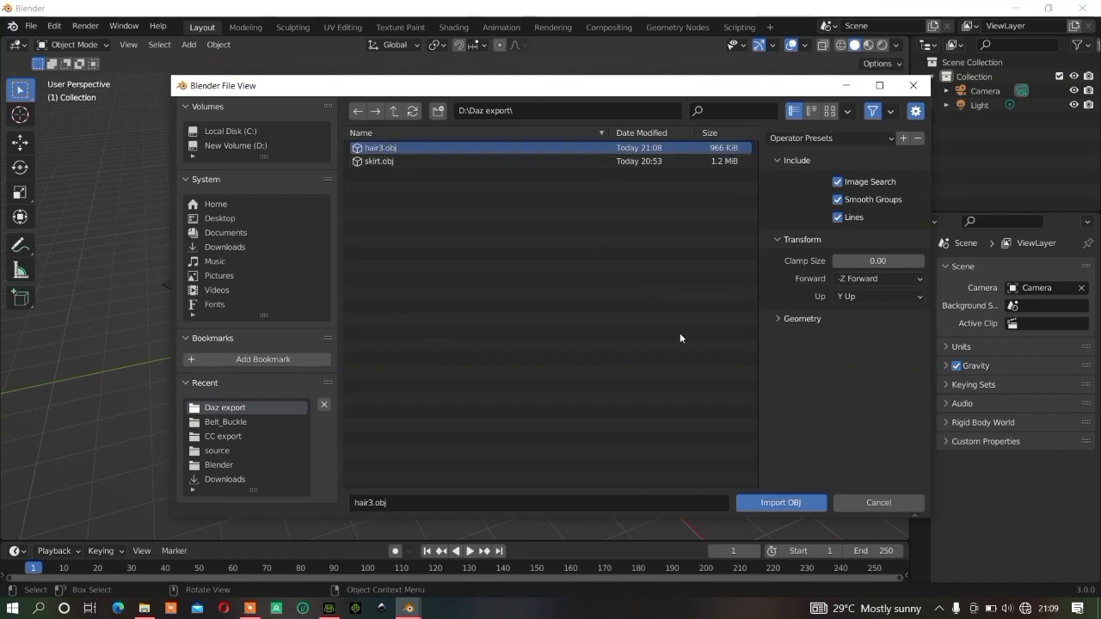
click(781, 503)
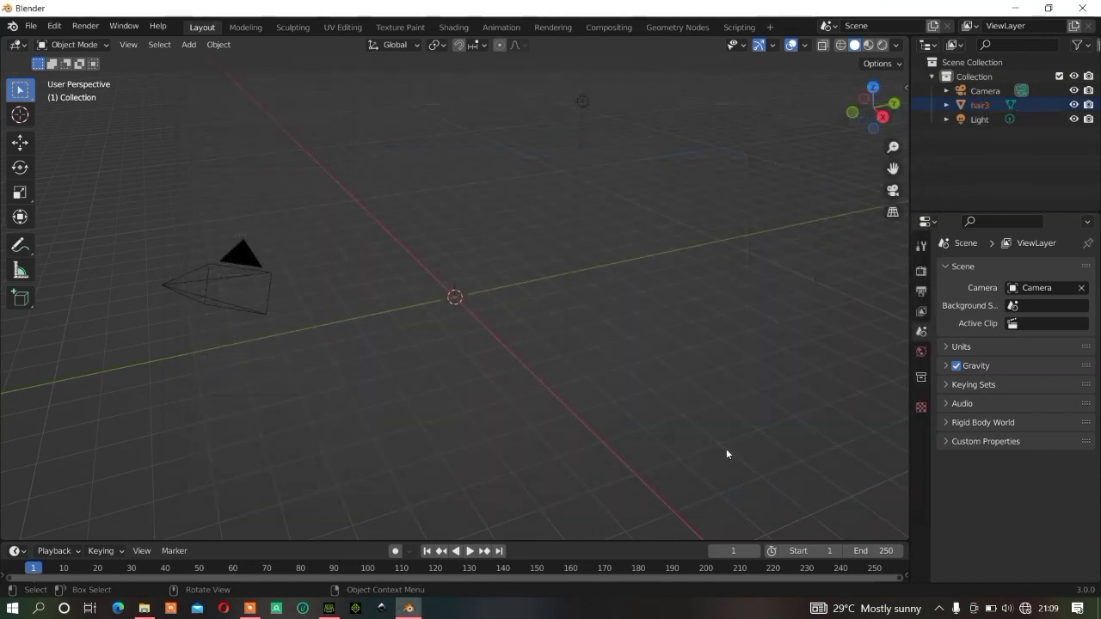
- Move the imported hair3 mesh down along the Z axis to about -138 m, placing it at the scene origin
scroll(688, 435, down, 8)
scroll(629, 388, down, 5)
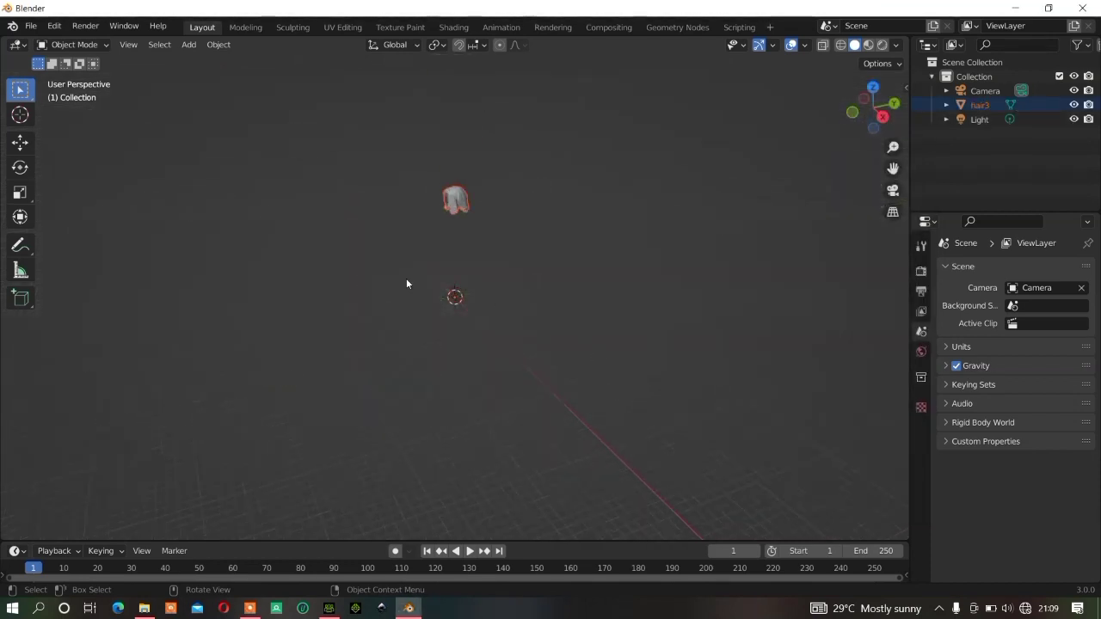
click(33, 145)
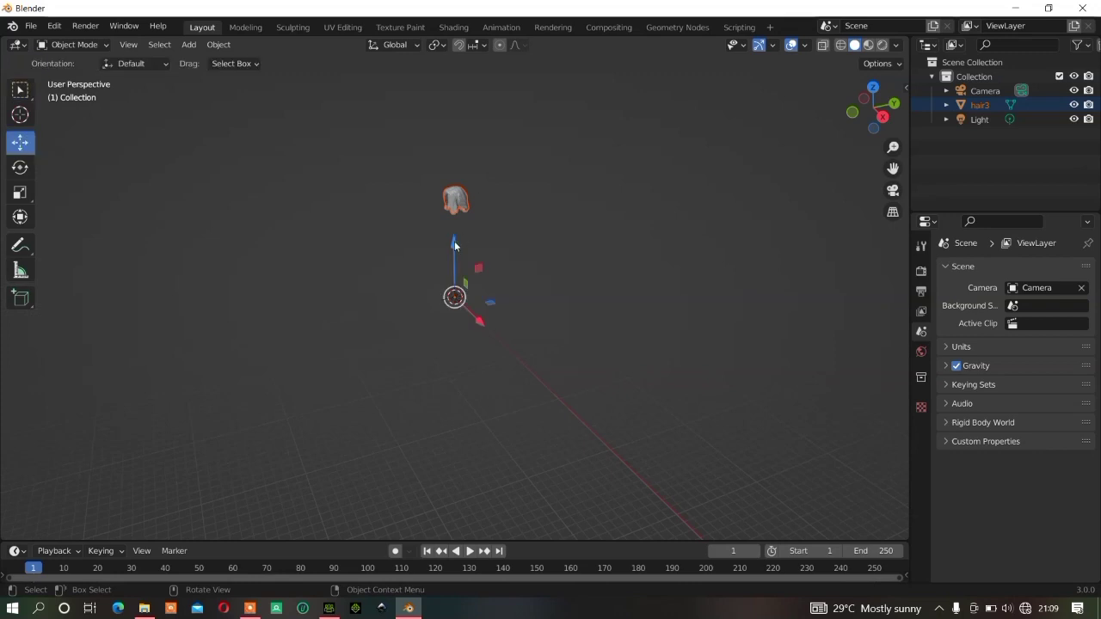
drag(455, 246, 470, 347)
click(484, 323)
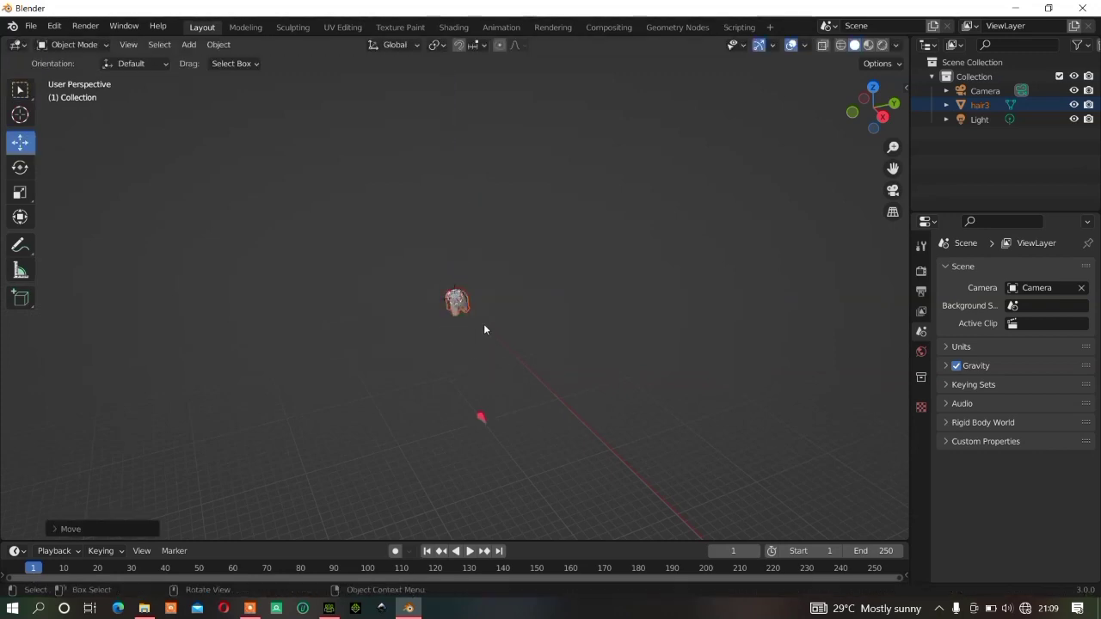
scroll(483, 320, up, 5)
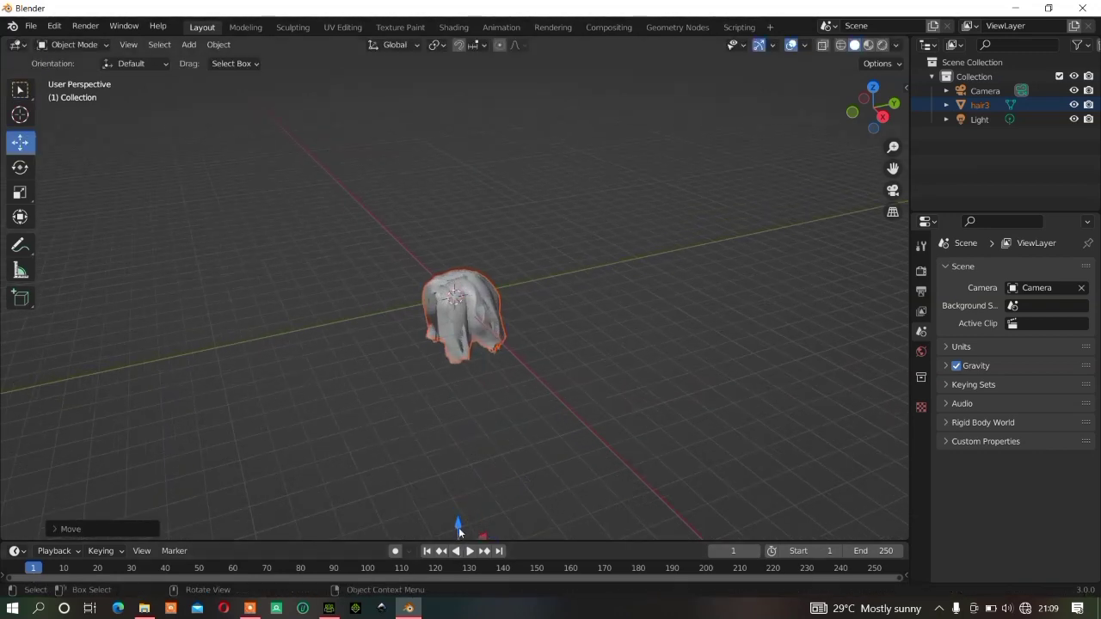
drag(459, 527, 654, 213)
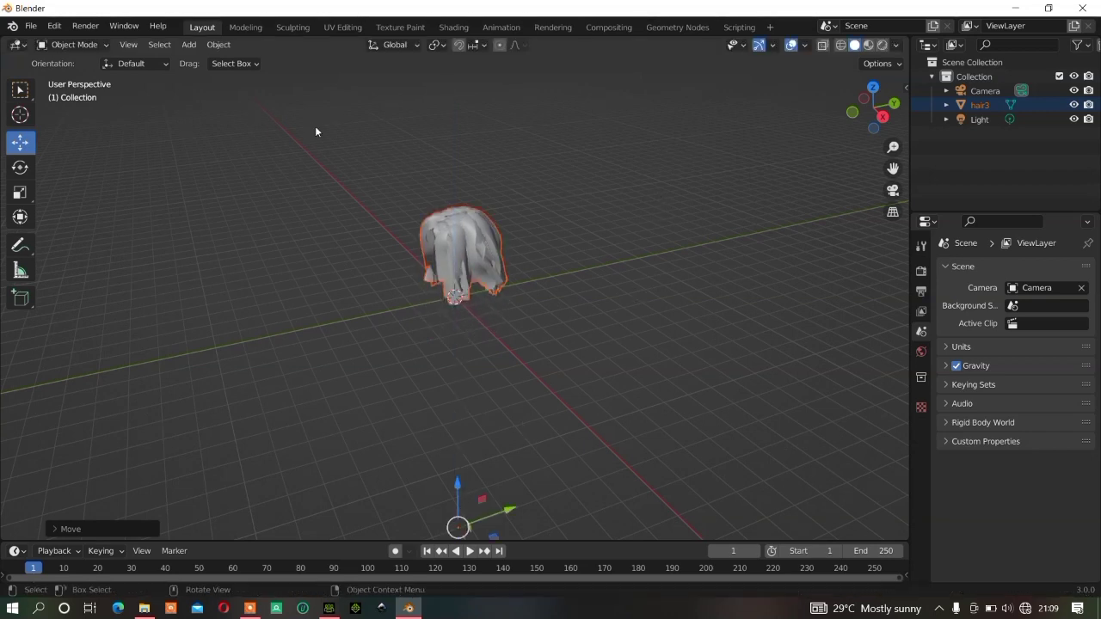
- Make the hair3 mesh the active object and switch to the Texture Paint workspace with the whole hair in view
click(682, 149)
click(470, 226)
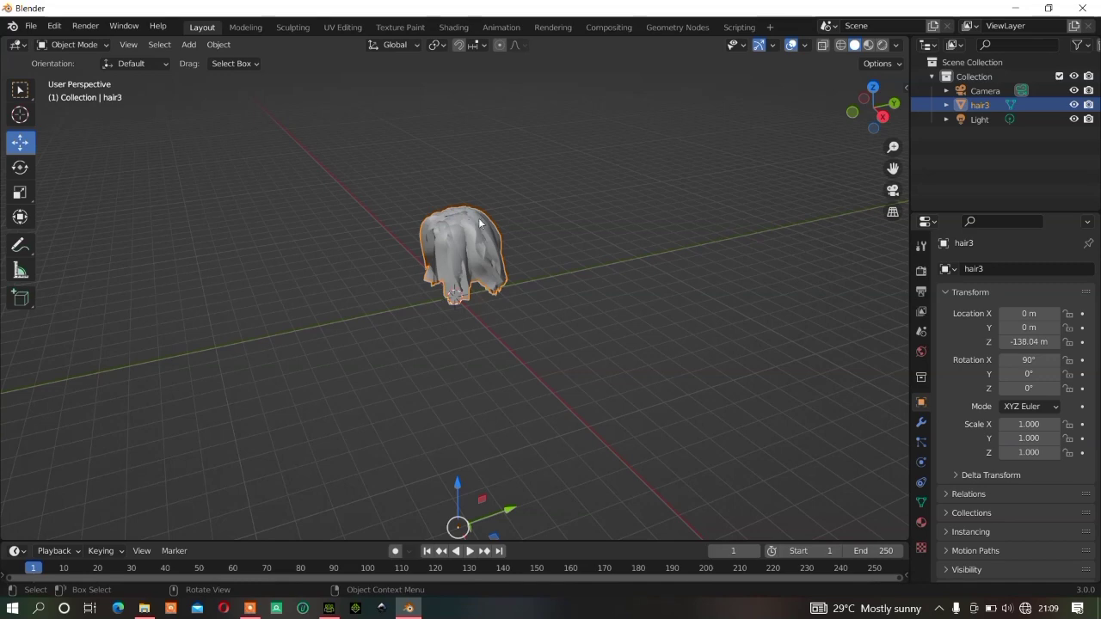
click(400, 27)
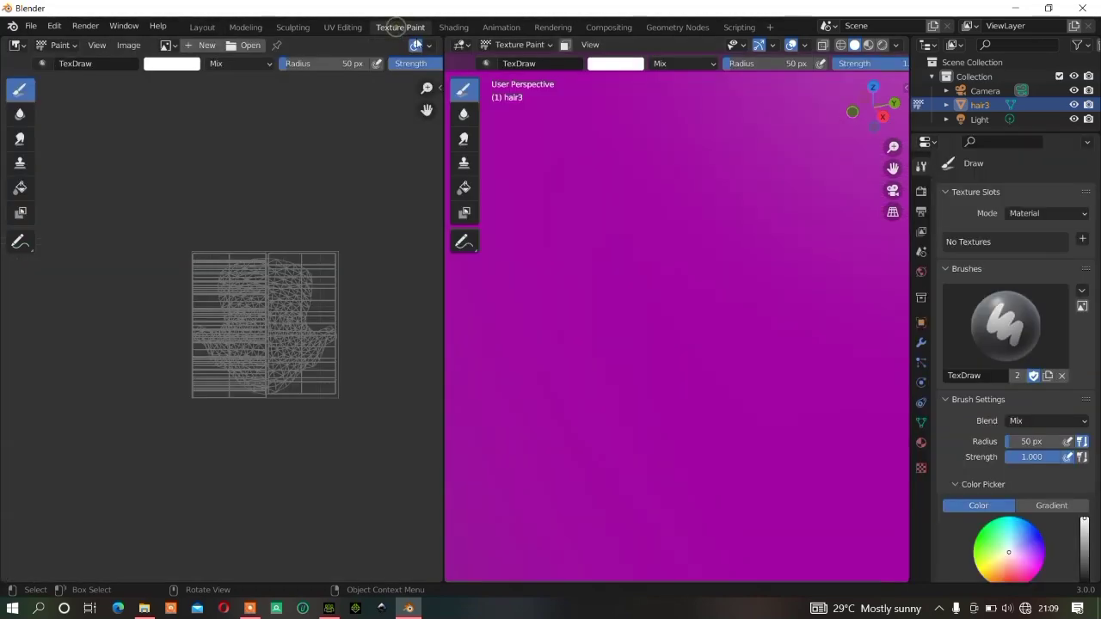
scroll(856, 387, down, 4)
scroll(850, 384, down, 5)
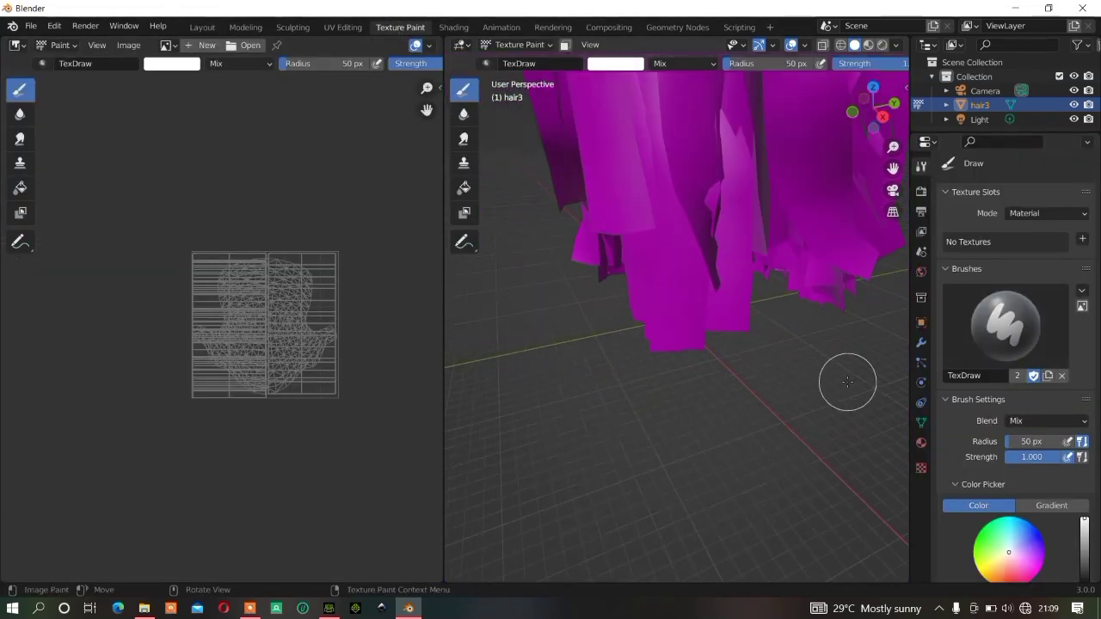
drag(892, 167, 847, 252)
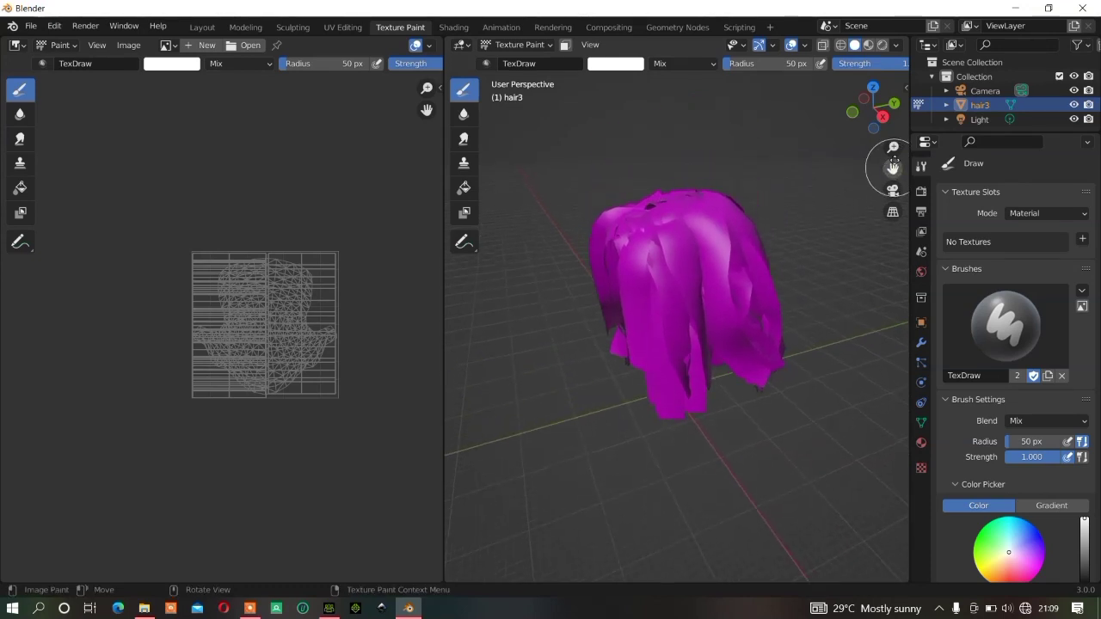
drag(874, 108, 856, 112)
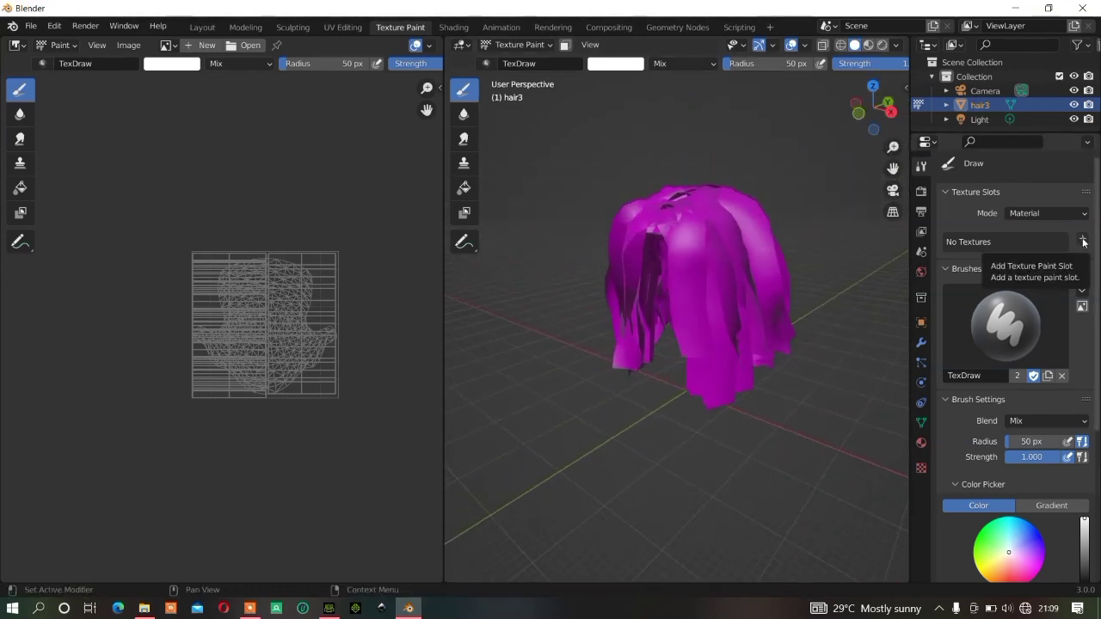
- Add a Base Color texture paint slot named hair3 at 1024 x 1024 px, with Alpha off and a black fill
click(1083, 243)
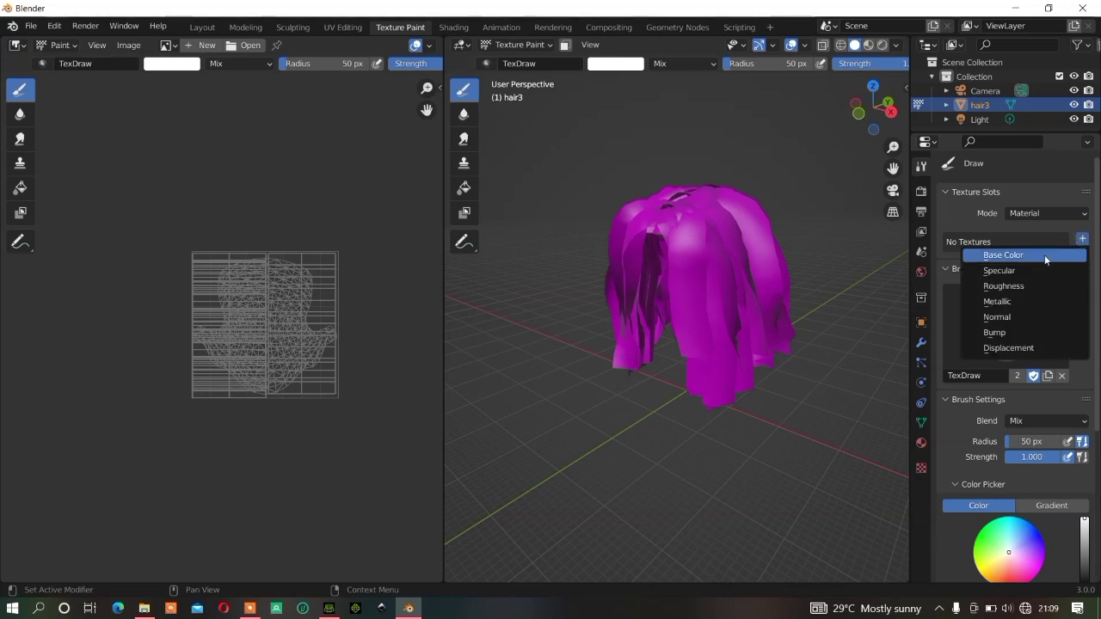
click(1044, 255)
click(1056, 280)
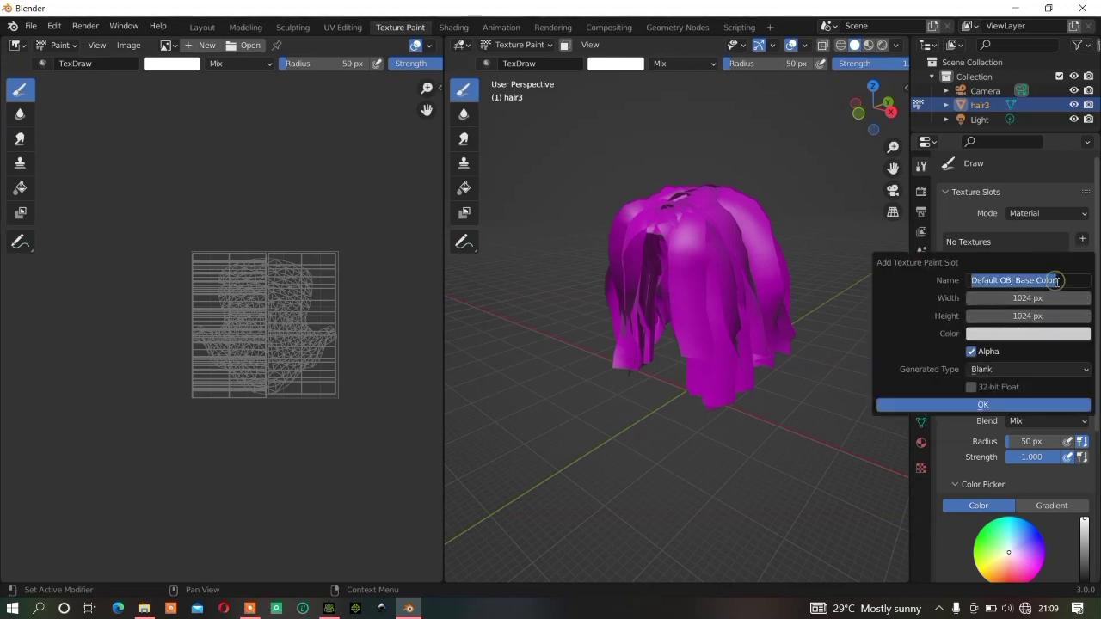
text(hair3)
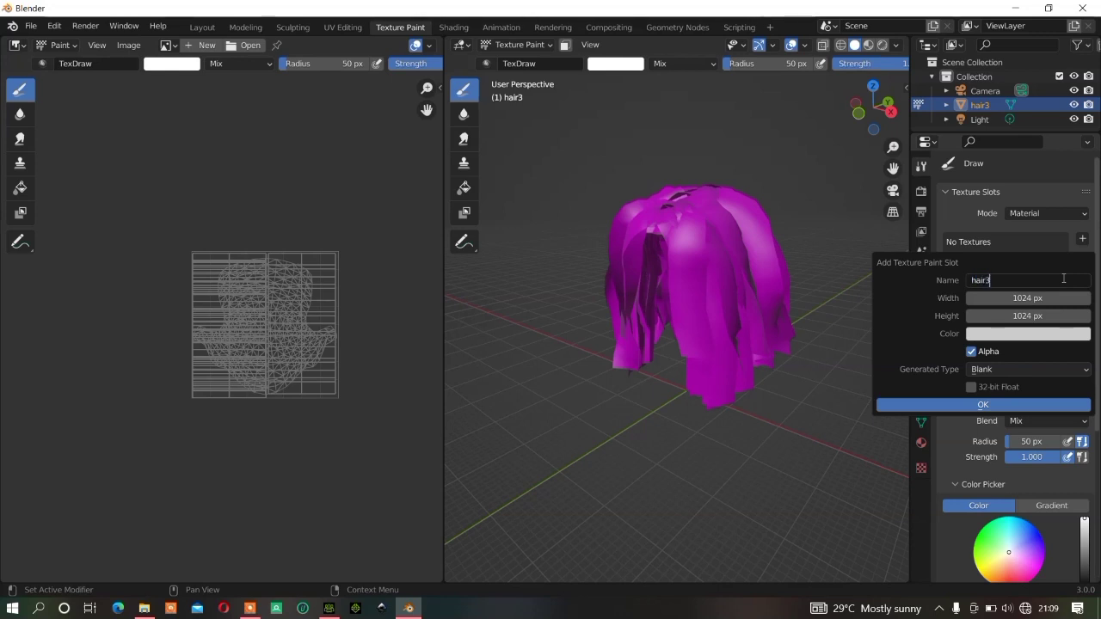
key(Return)
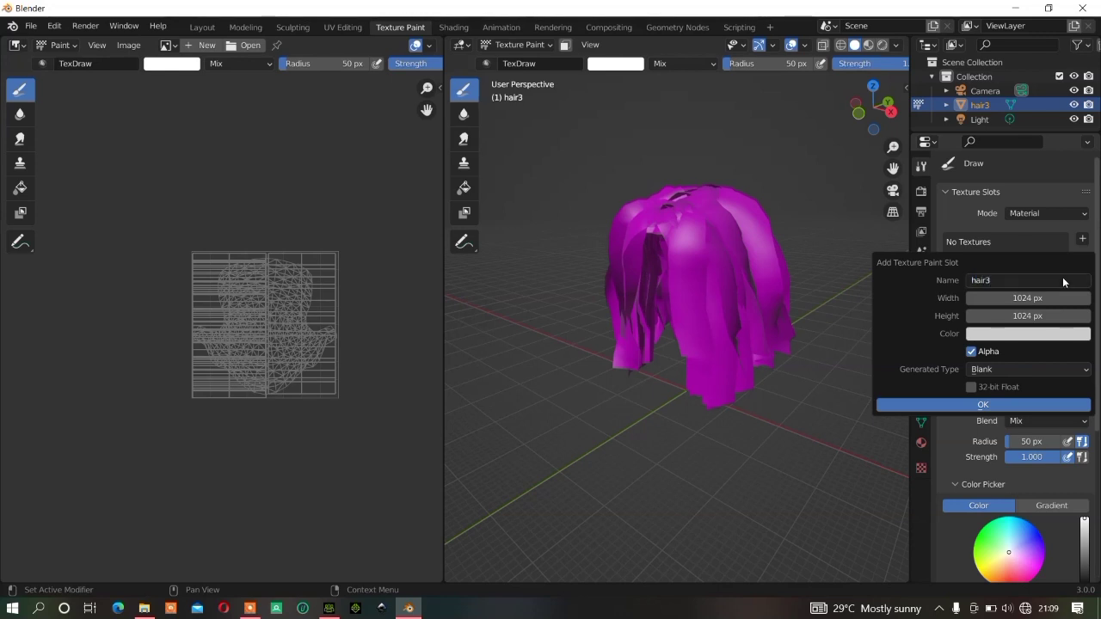
click(973, 351)
click(1012, 334)
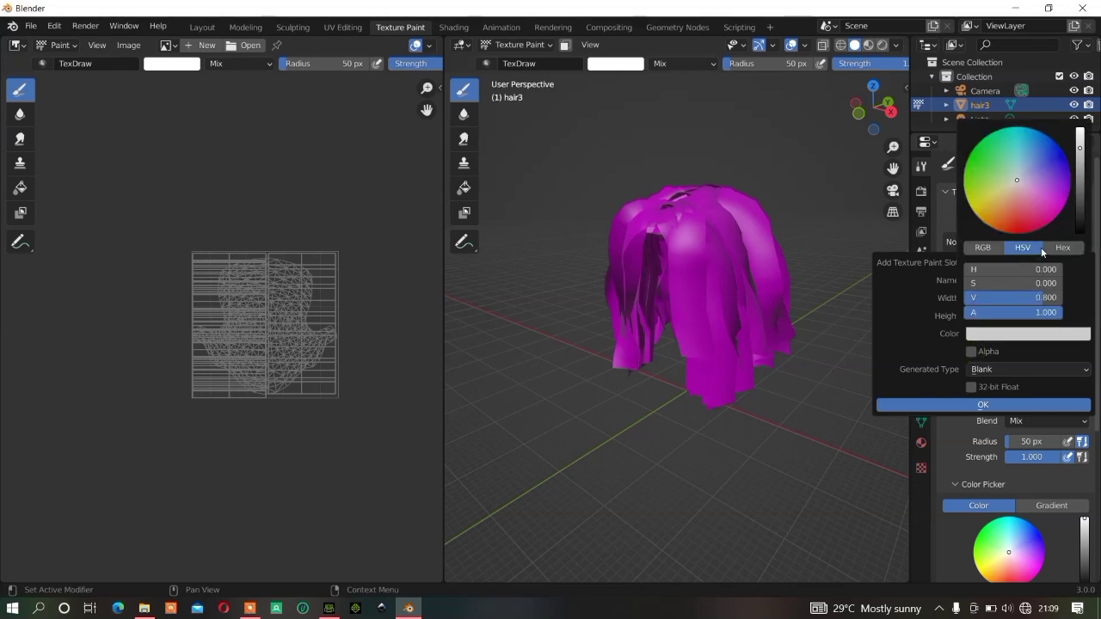
click(1082, 229)
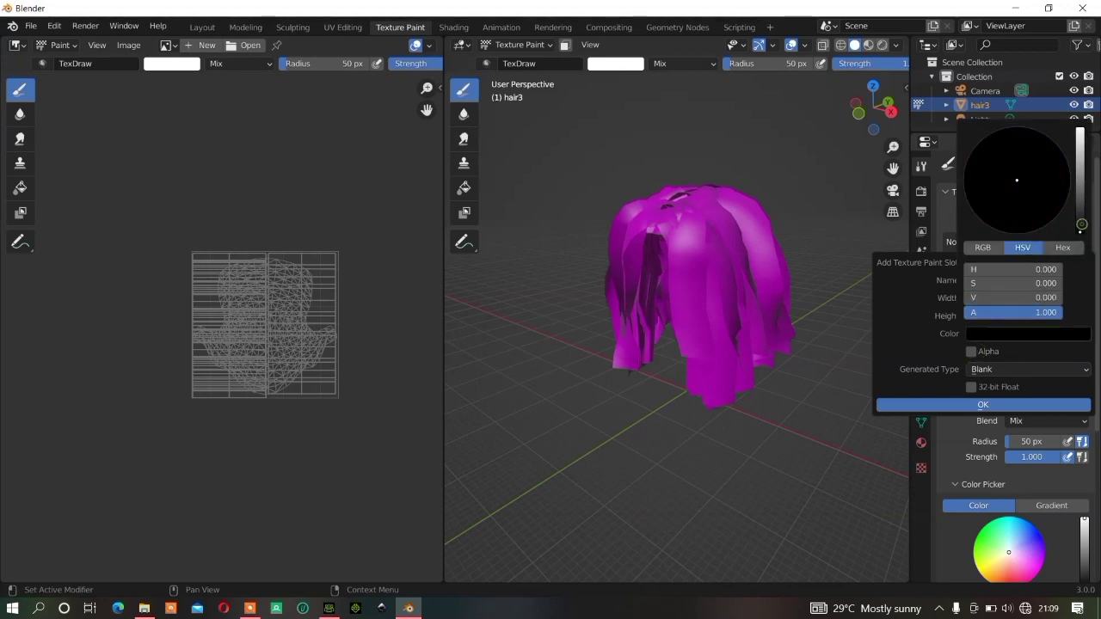
click(983, 404)
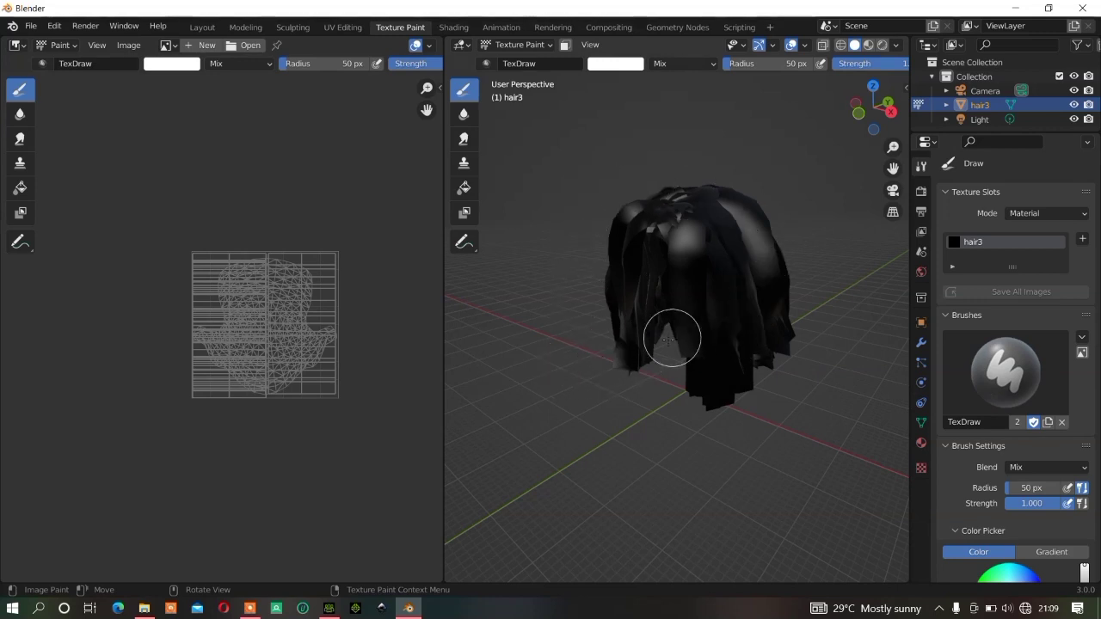
- Paint the hanging lengths of the hair white from all sides with the 50 px Draw brush, leaving the crown black
mouse_move(613, 310)
mouse_down()
mouse_move(639, 335)
mouse_move(730, 327)
mouse_move(699, 339)
mouse_move(730, 325)
mouse_move(629, 348)
mouse_move(618, 357)
mouse_move(628, 367)
mouse_move(733, 327)
mouse_move(638, 362)
mouse_move(610, 357)
mouse_move(785, 318)
mouse_move(654, 293)
mouse_up()
drag(874, 105, 852, 123)
mouse_move(655, 324)
mouse_down()
mouse_move(639, 307)
mouse_move(743, 312)
mouse_up()
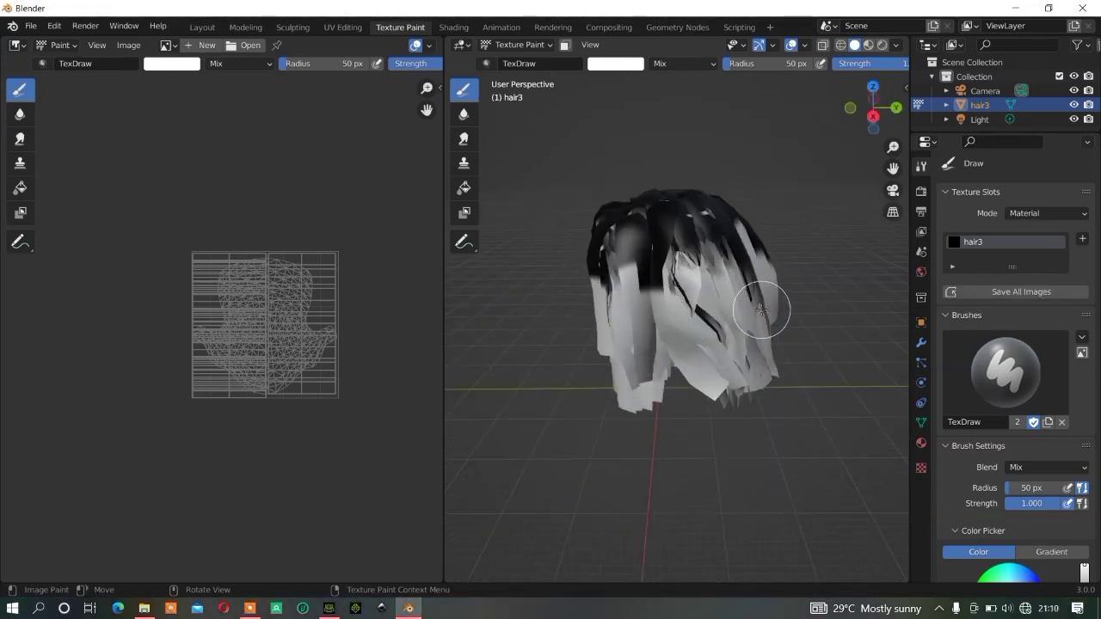
drag(873, 112, 878, 117)
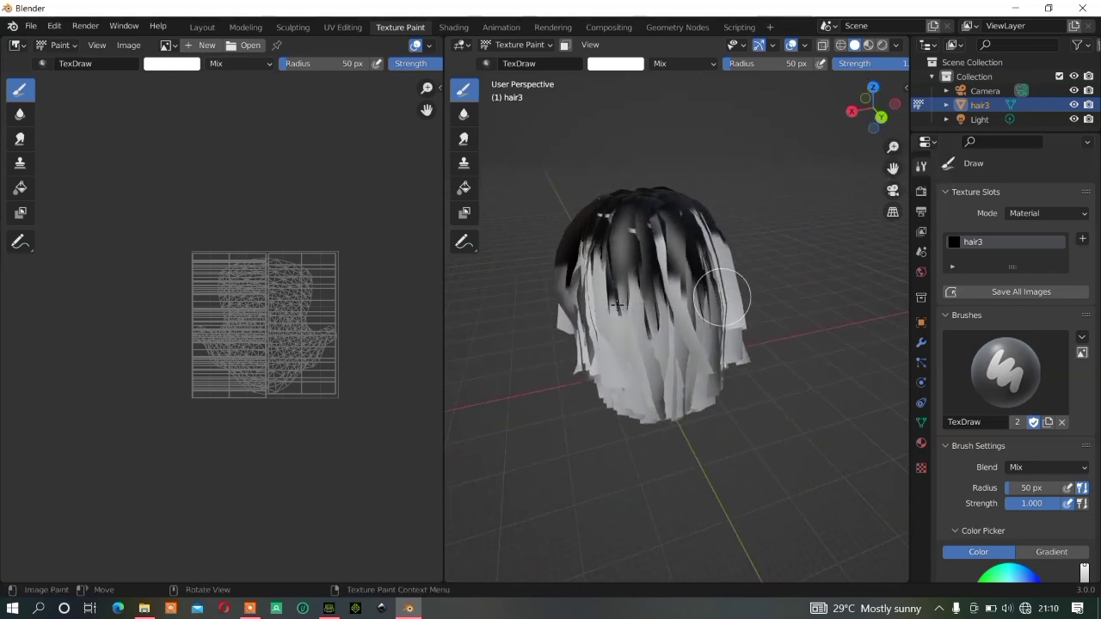
drag(721, 298, 627, 301)
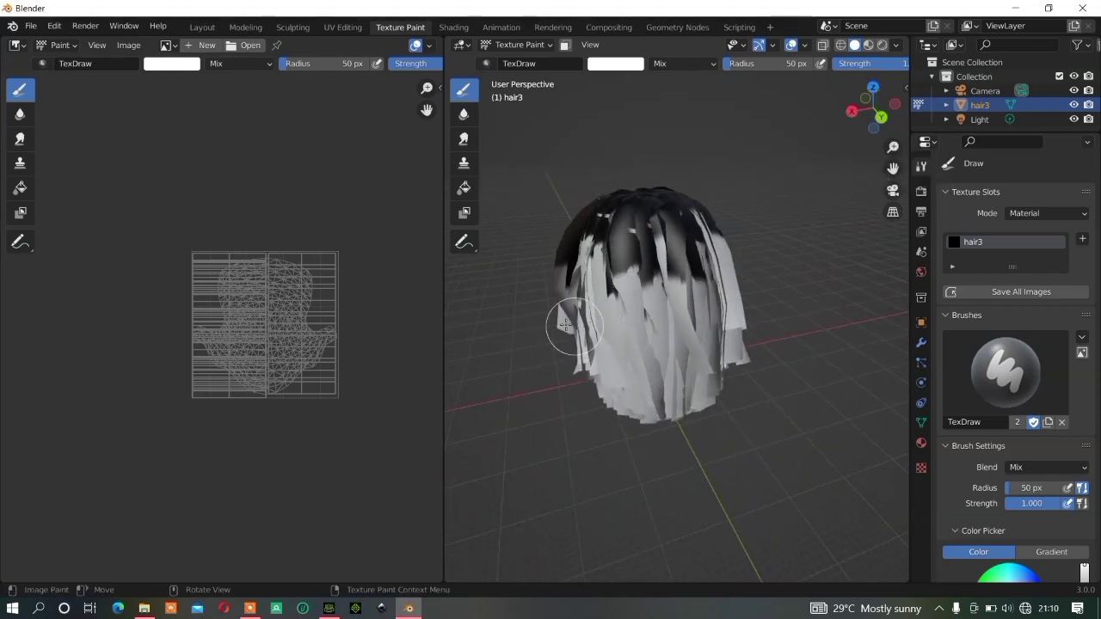
drag(586, 335, 583, 307)
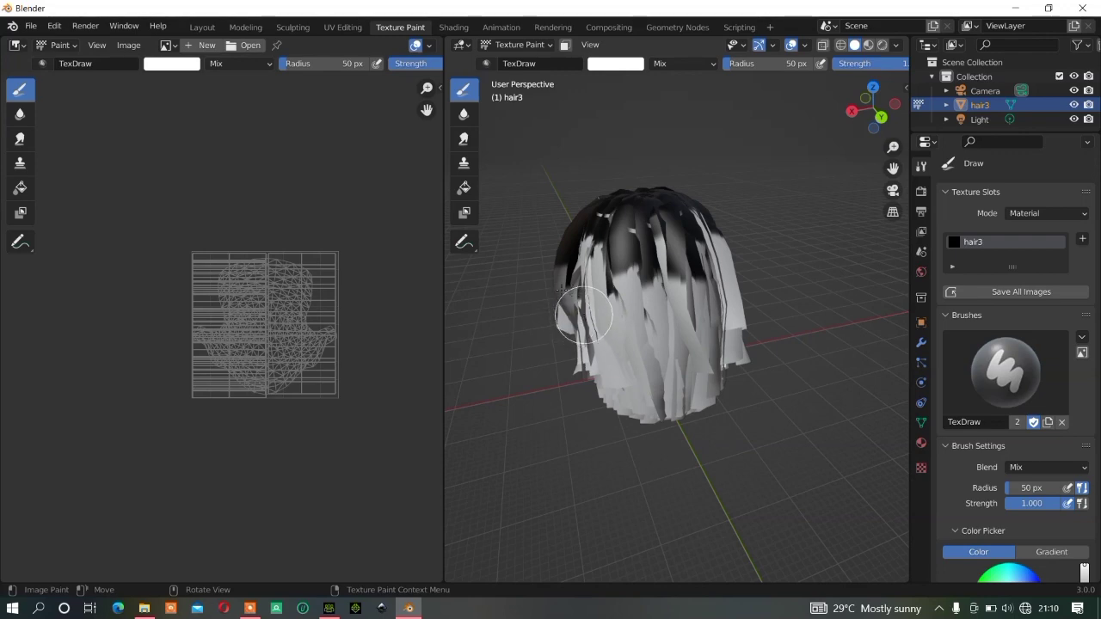
drag(873, 110, 875, 109)
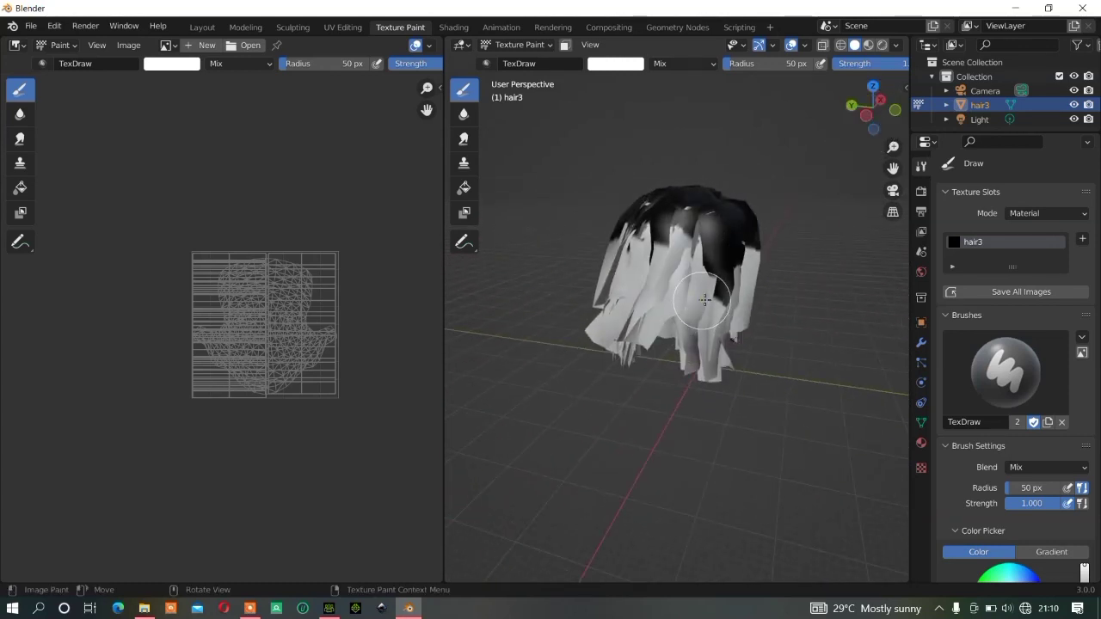
drag(721, 295, 725, 294)
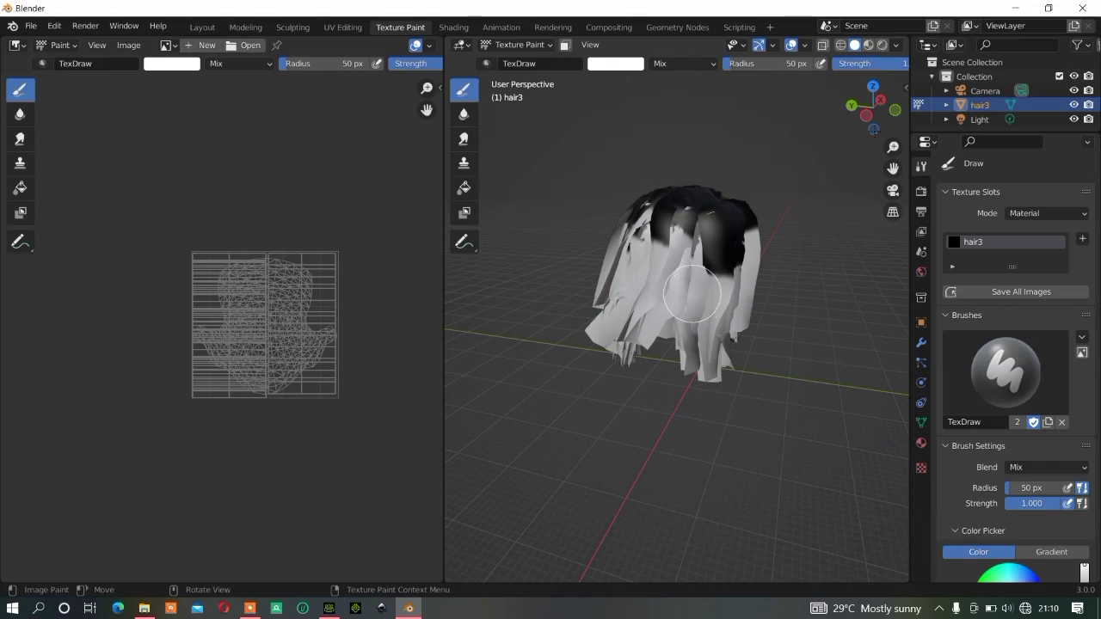
drag(870, 120, 693, 308)
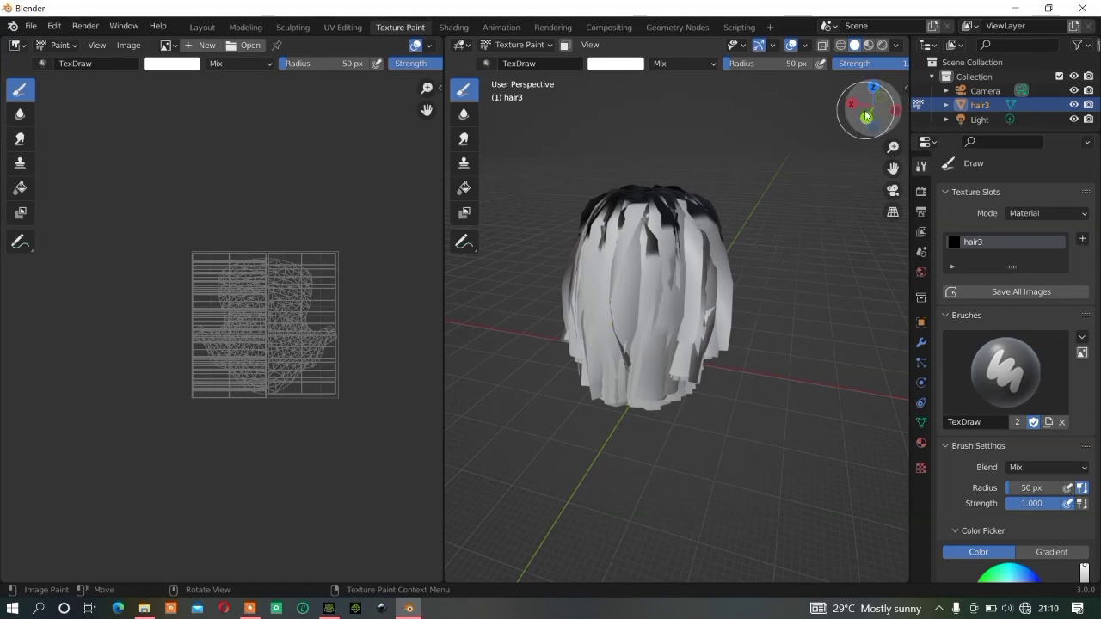
drag(865, 112, 869, 112)
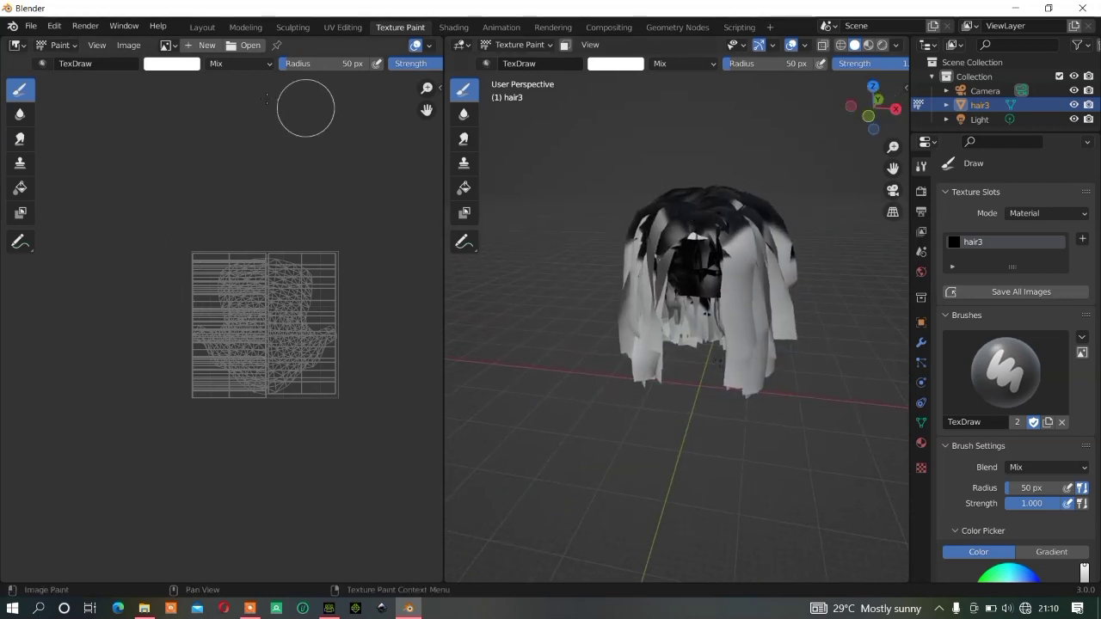
- Show the painted hair3 texture in the image editor and save it as hair3.png in D:\Daz export
click(174, 48)
click(197, 68)
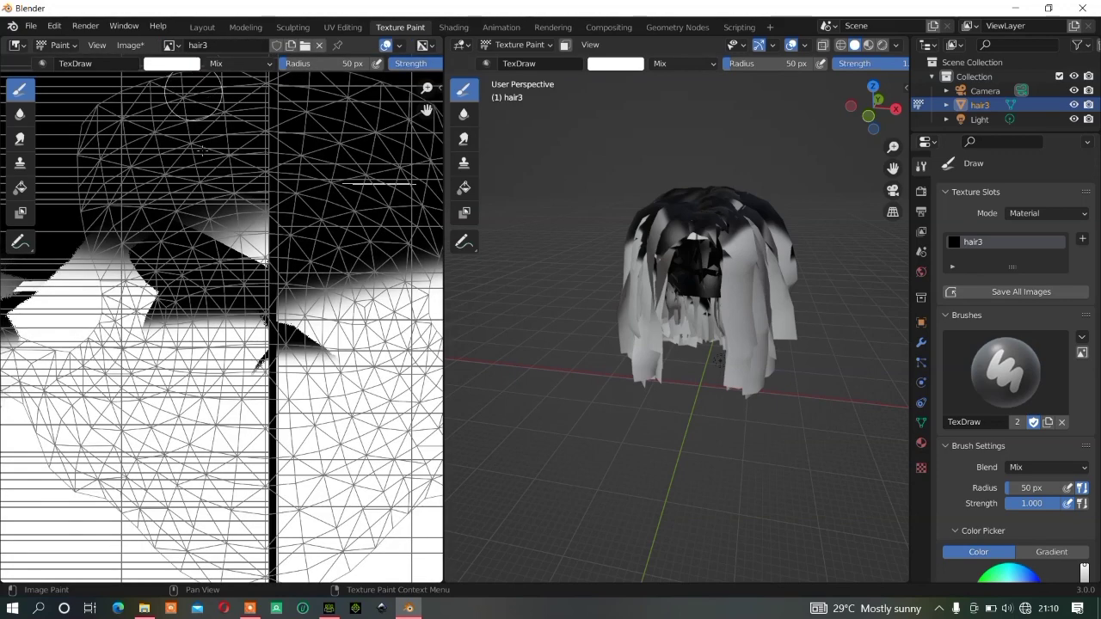
scroll(207, 216, down, 5)
scroll(206, 234, up, 3)
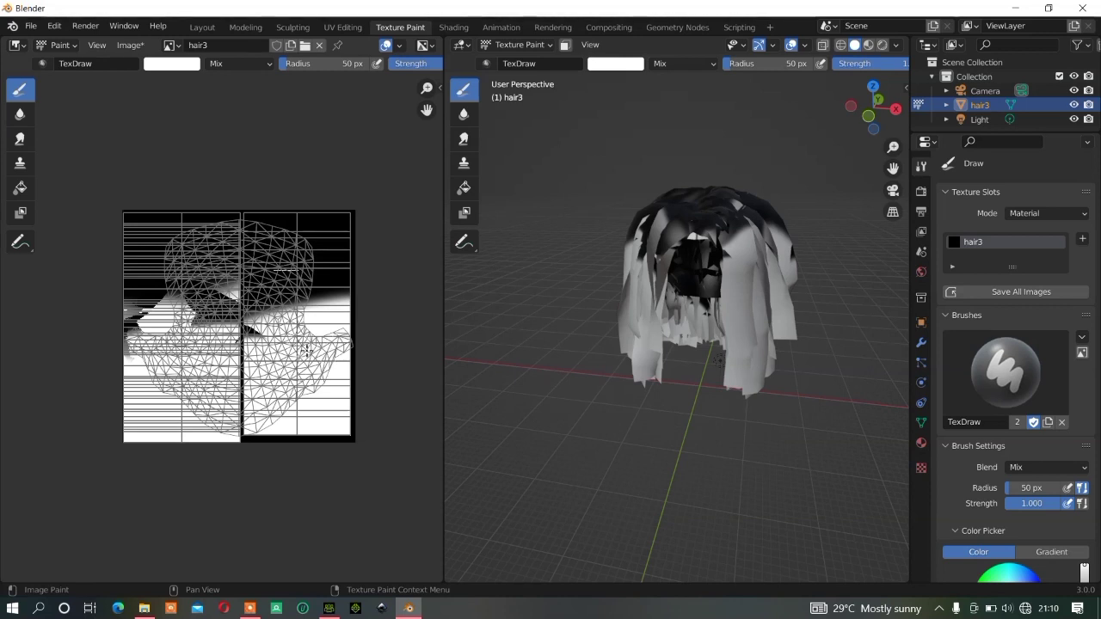
click(133, 47)
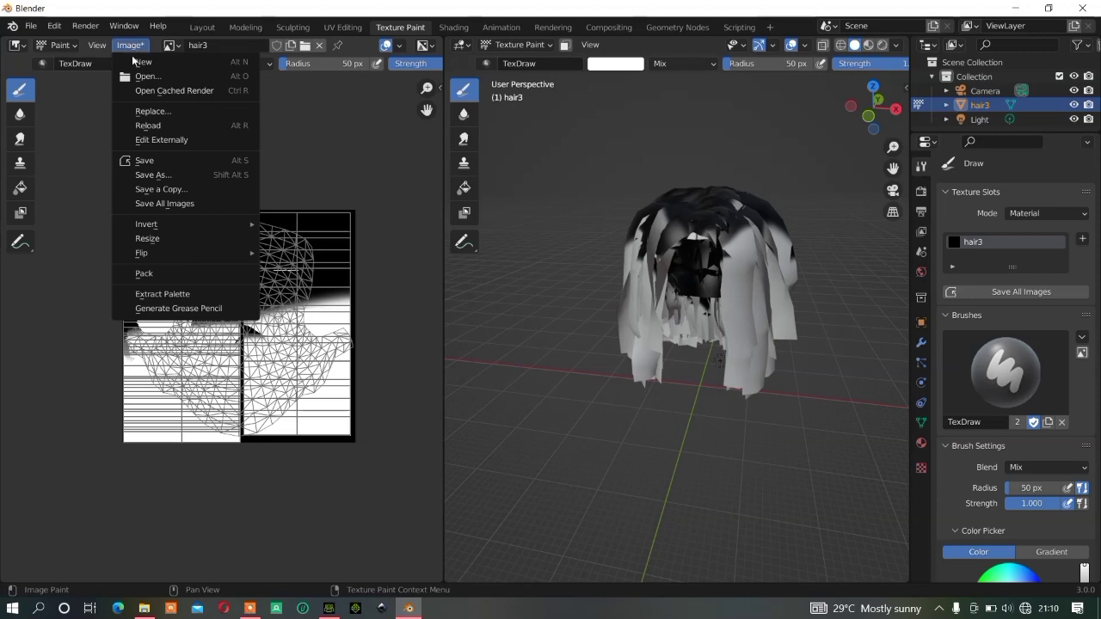
click(153, 178)
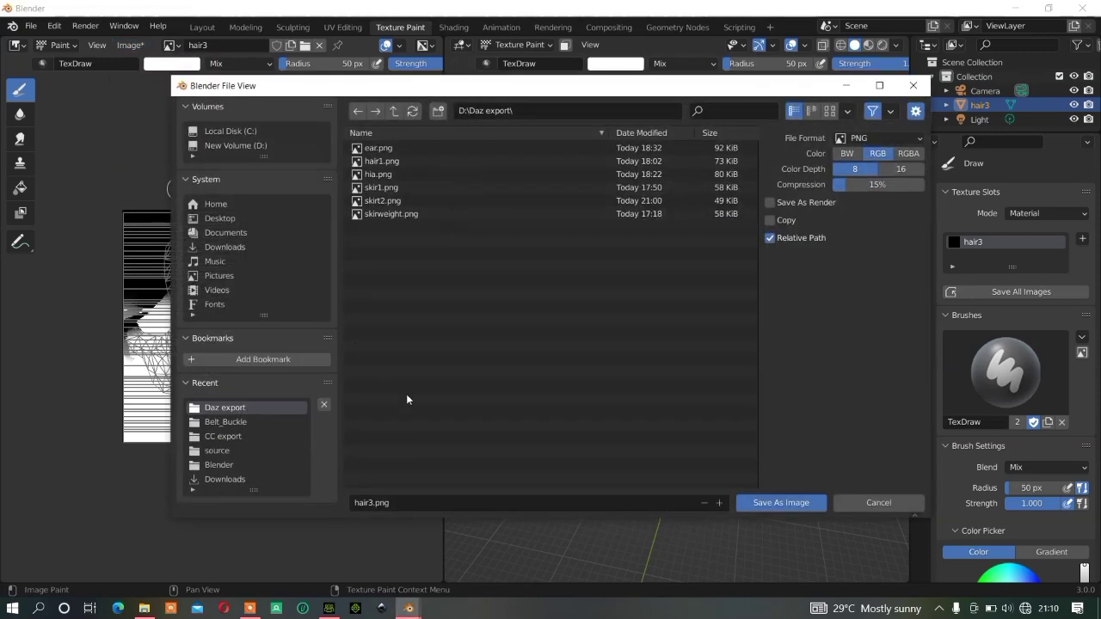
click(774, 504)
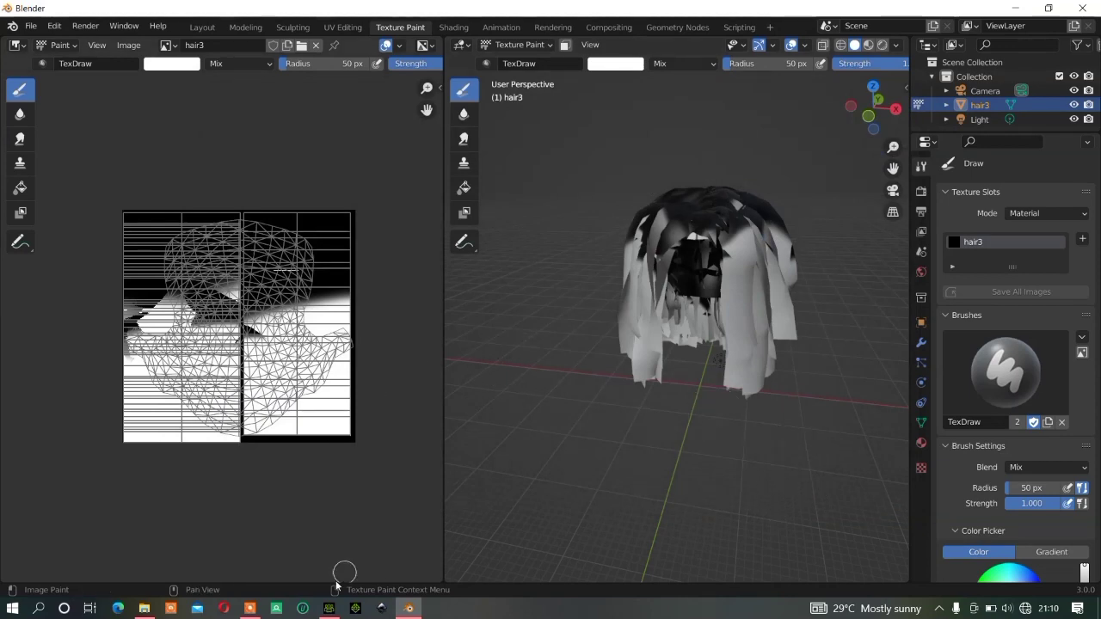
- Switch to Character Creator 4 and try to activate physics for the selected hair, accepting the material notice
click(327, 609)
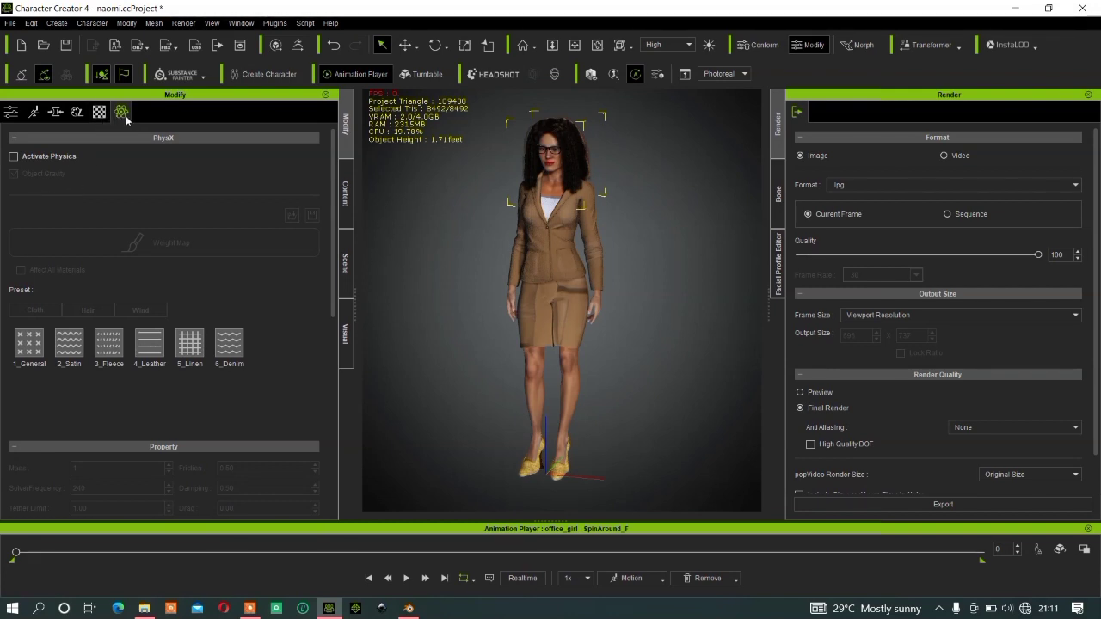
click(43, 156)
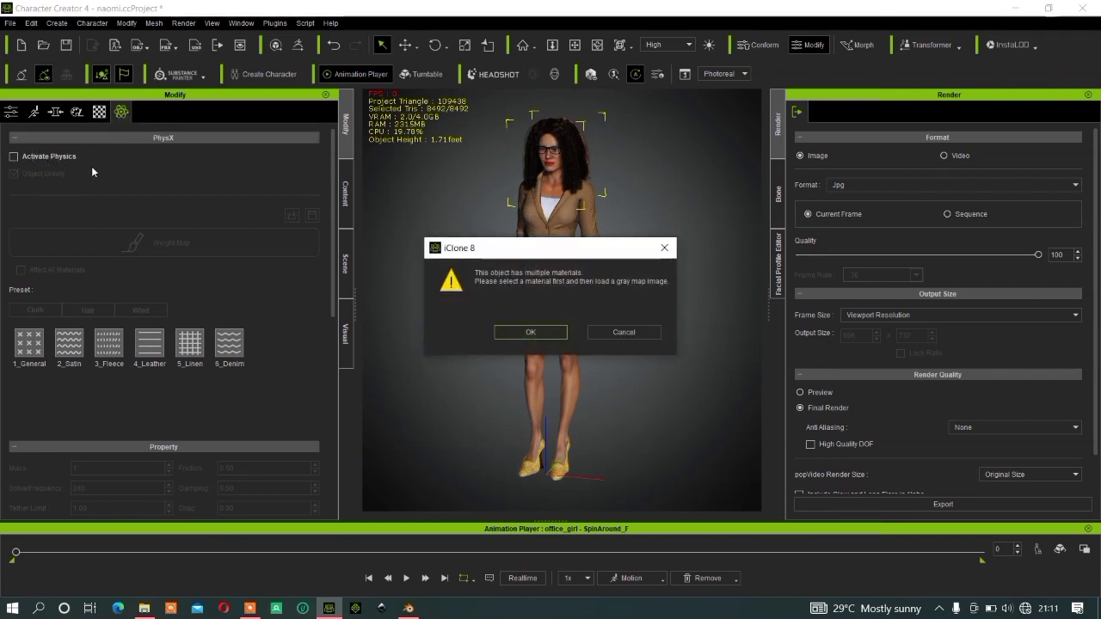
click(545, 332)
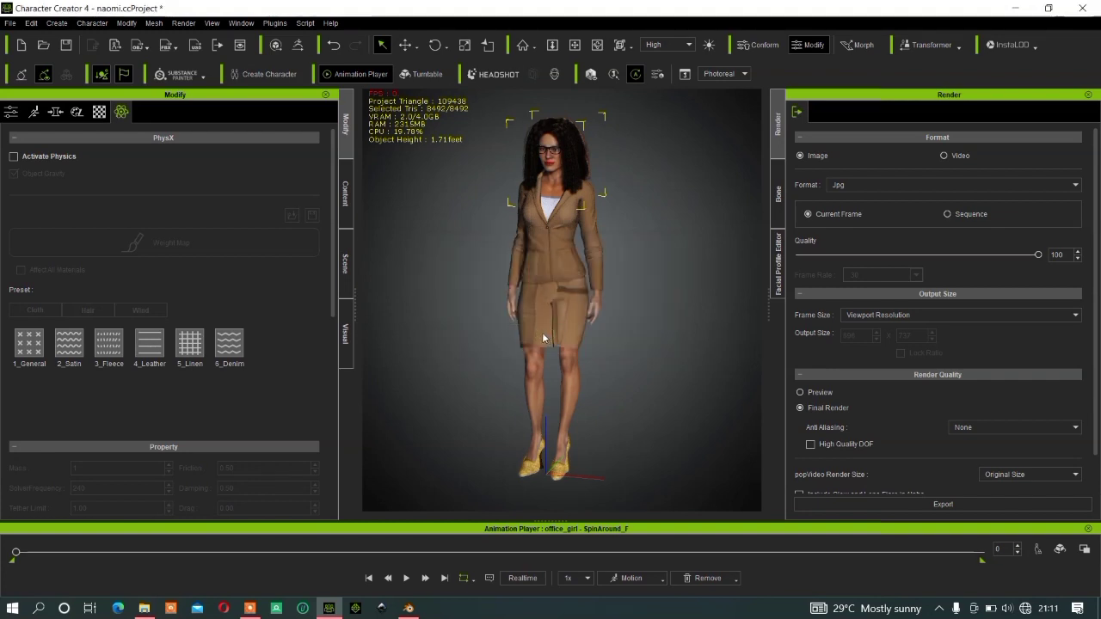
- Open the weight map editor for the Hair material and bring up the Daz export folder in File Explorer beside it
click(163, 248)
click(297, 175)
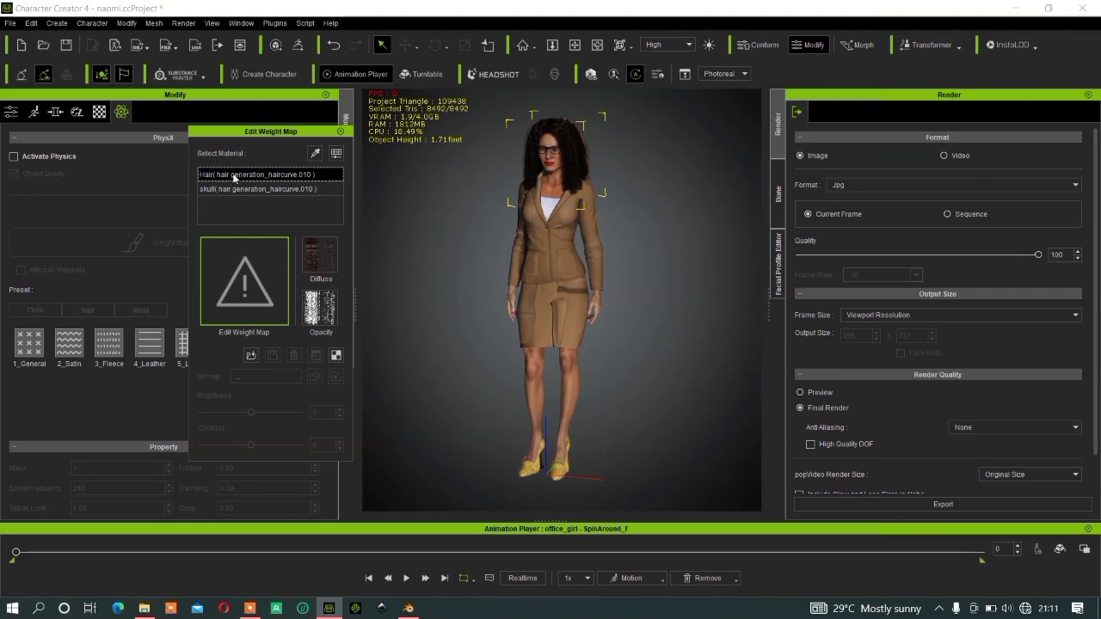
click(143, 608)
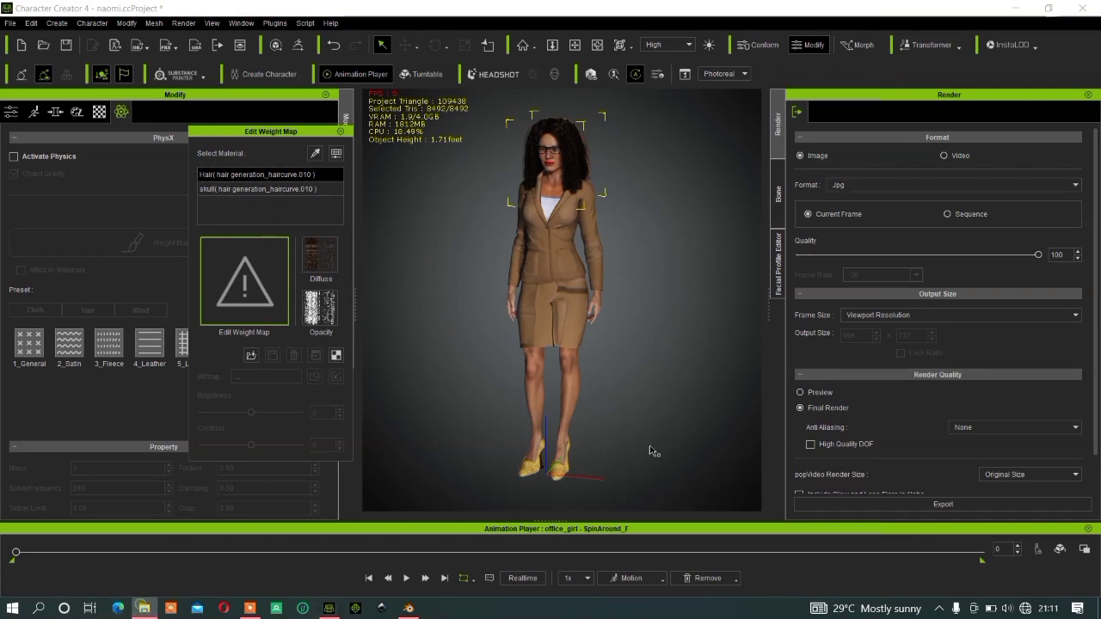
drag(319, 86, 776, 84)
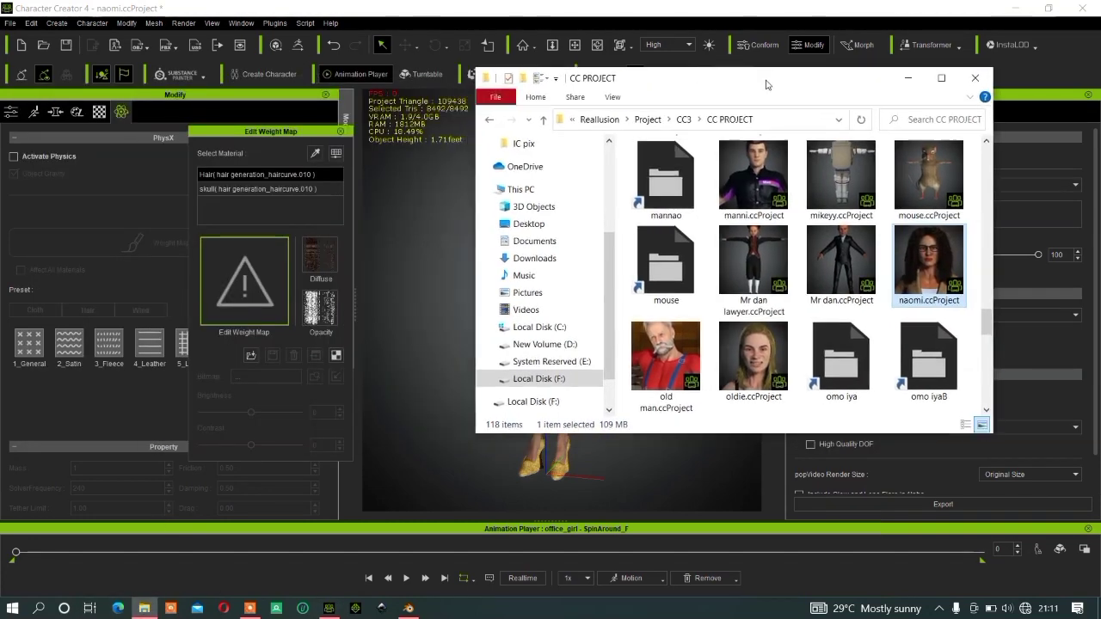
scroll(546, 163, up, 2)
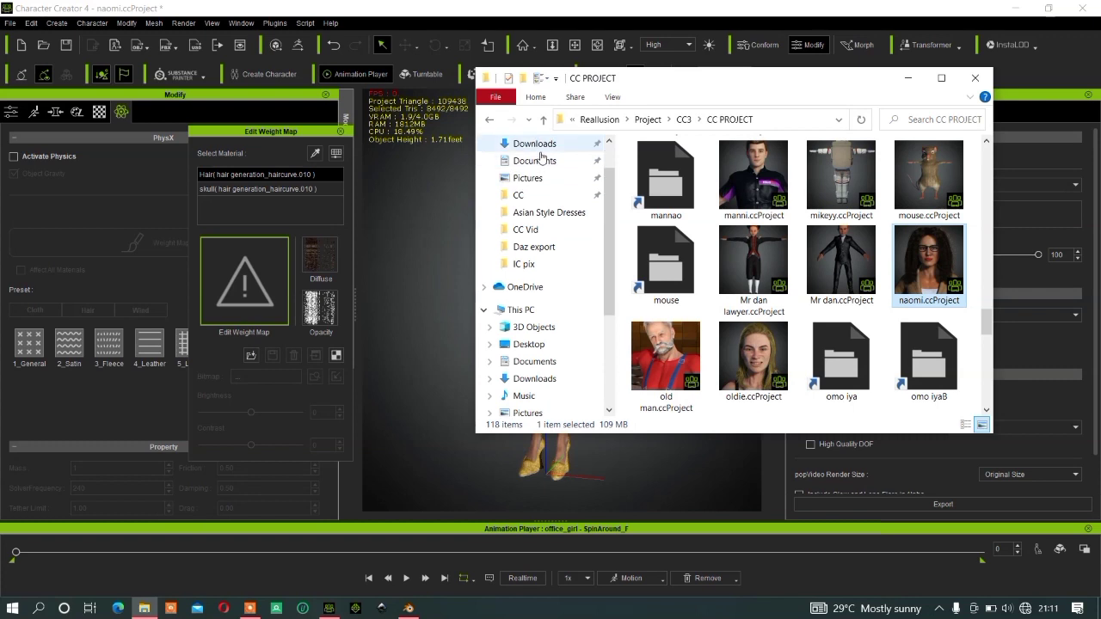
click(534, 247)
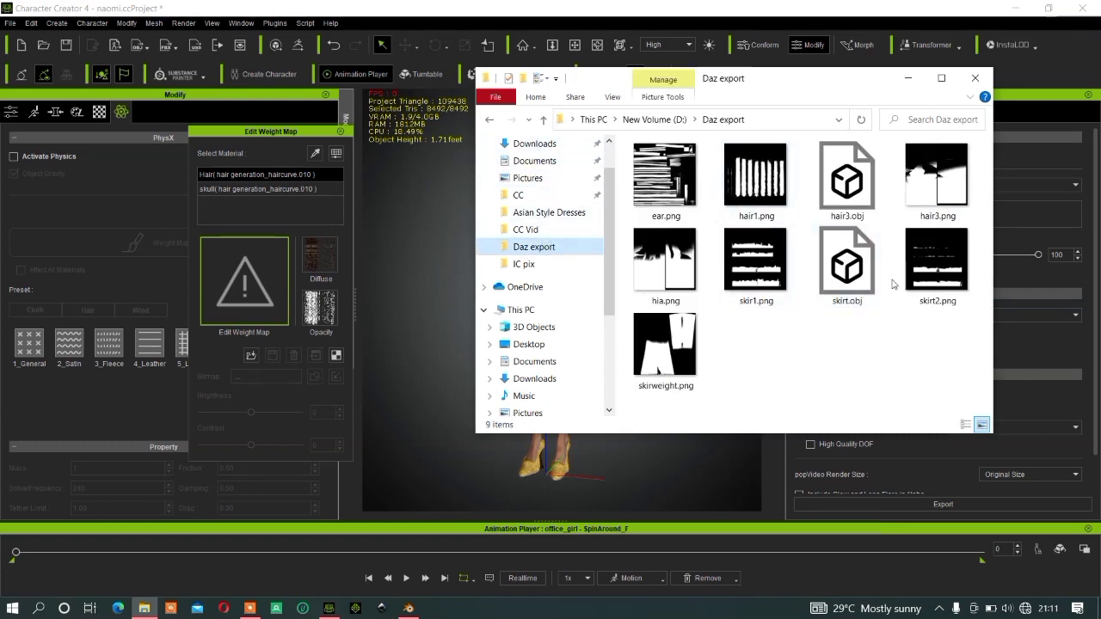
- Load hair3.png from the Daz export folder as the Hair material's weight map and minimize the folder window
click(915, 190)
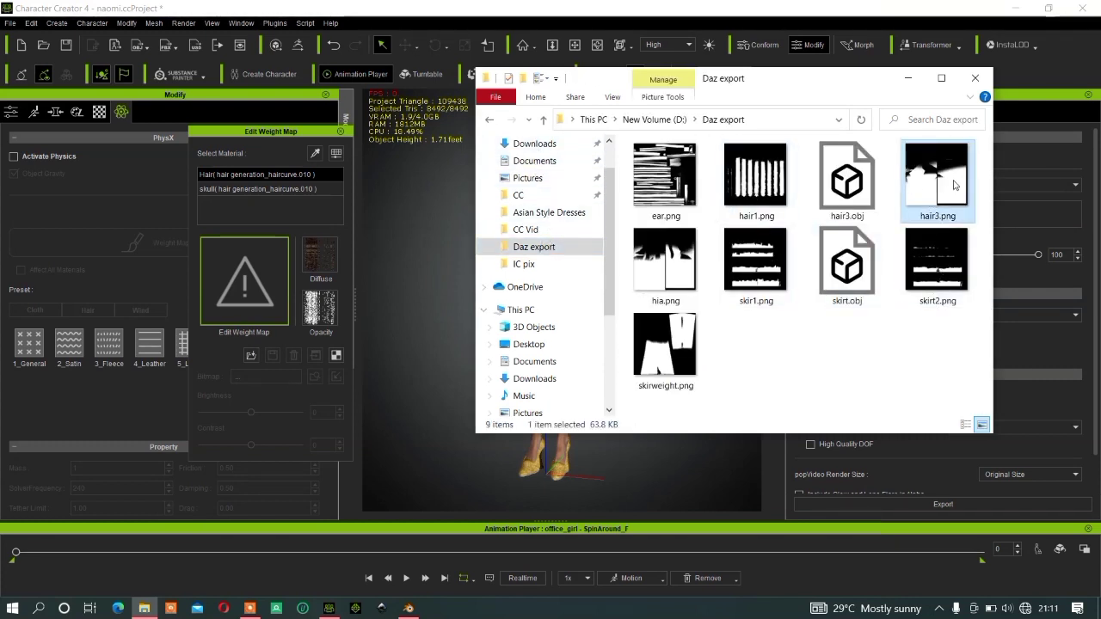
drag(953, 185, 259, 295)
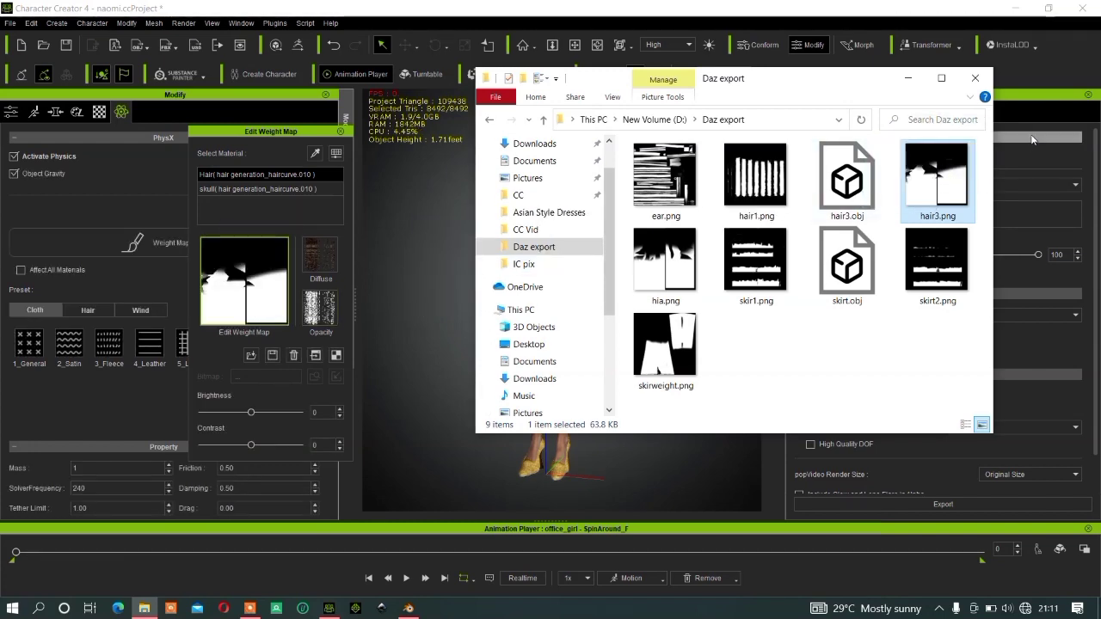
click(908, 77)
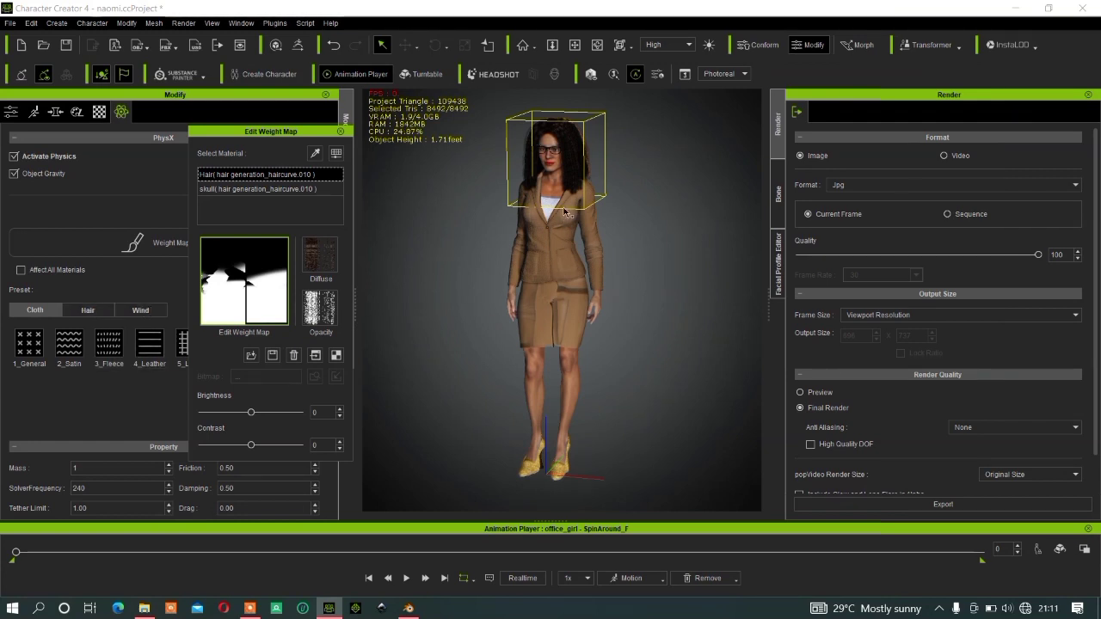
- Show the hair physics presets and play the SpinAround_F animation to check the hair movement with the painted weight map
click(87, 315)
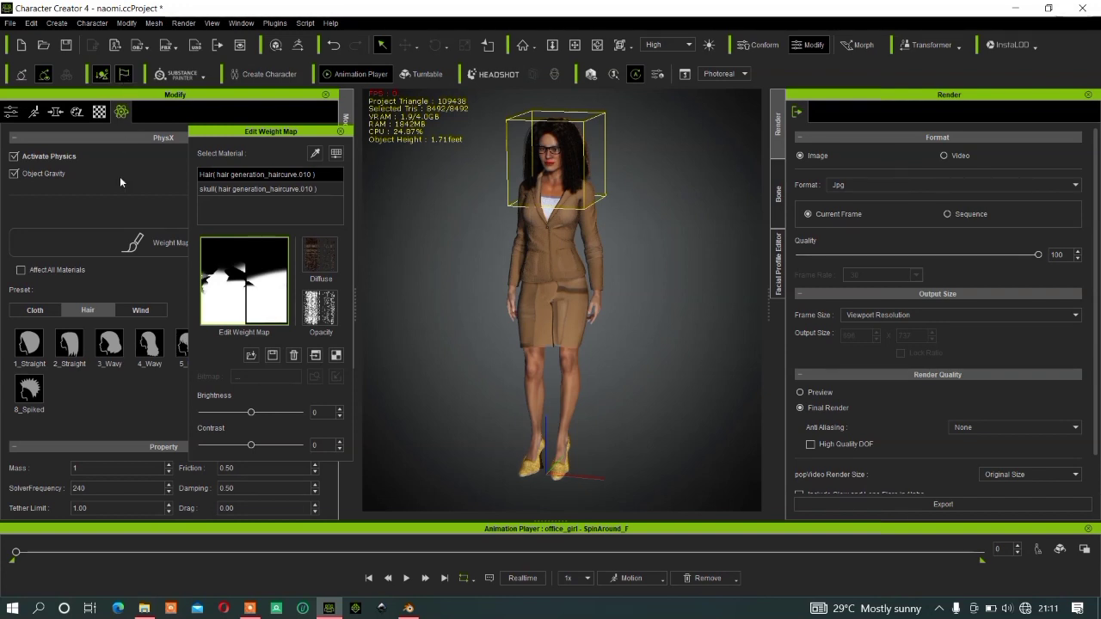
click(408, 578)
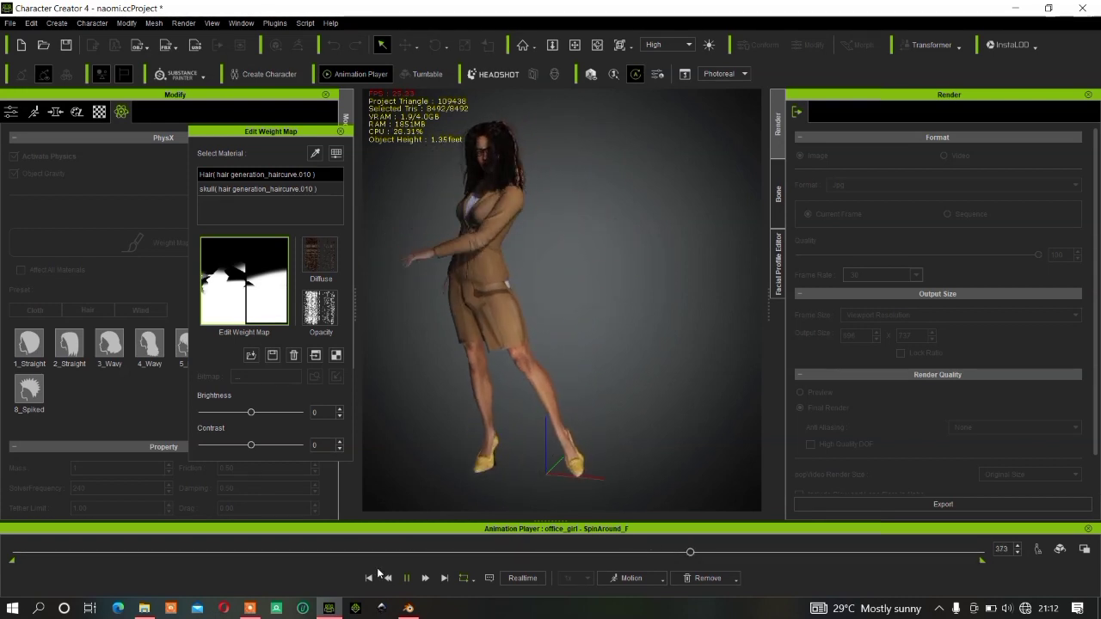
key(space)
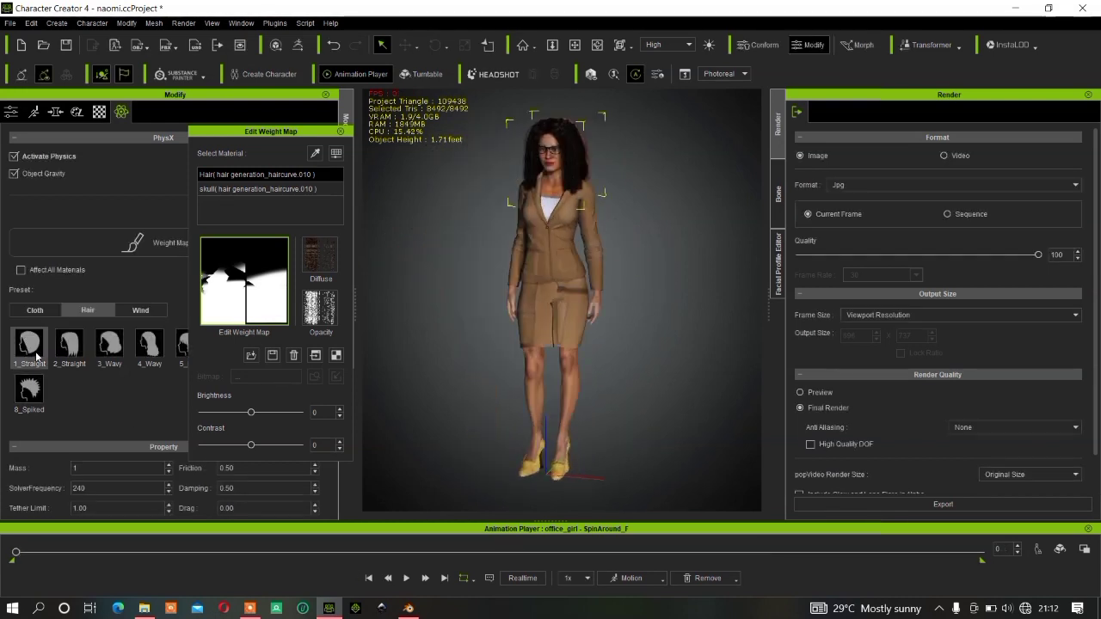
- Try the 2_Straight hair physics preset and play the animation to check the hair movement
click(70, 348)
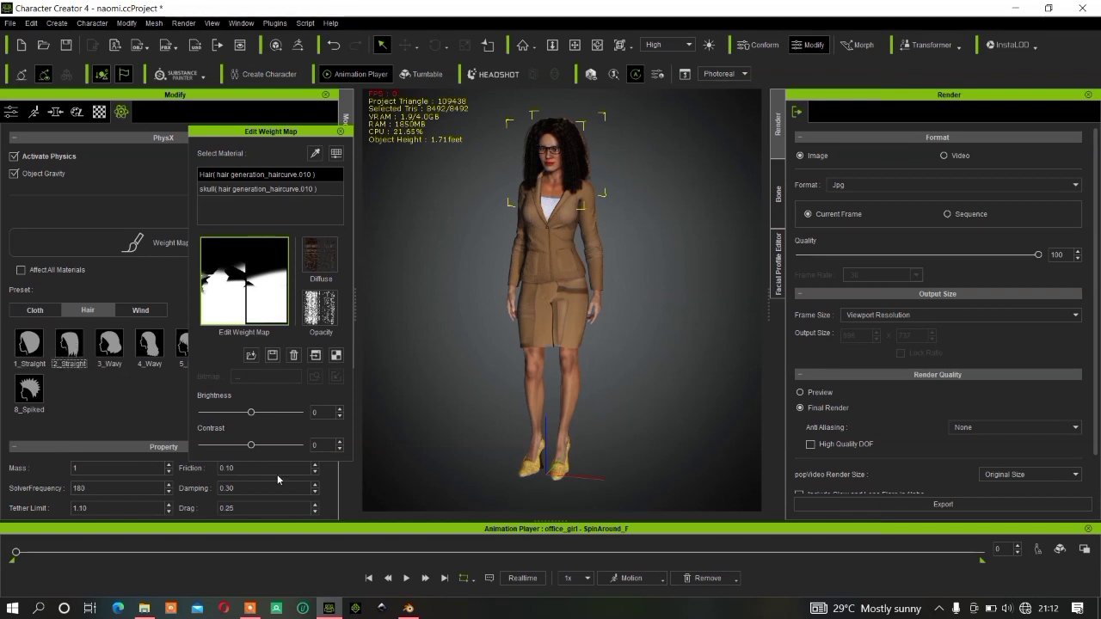
click(407, 578)
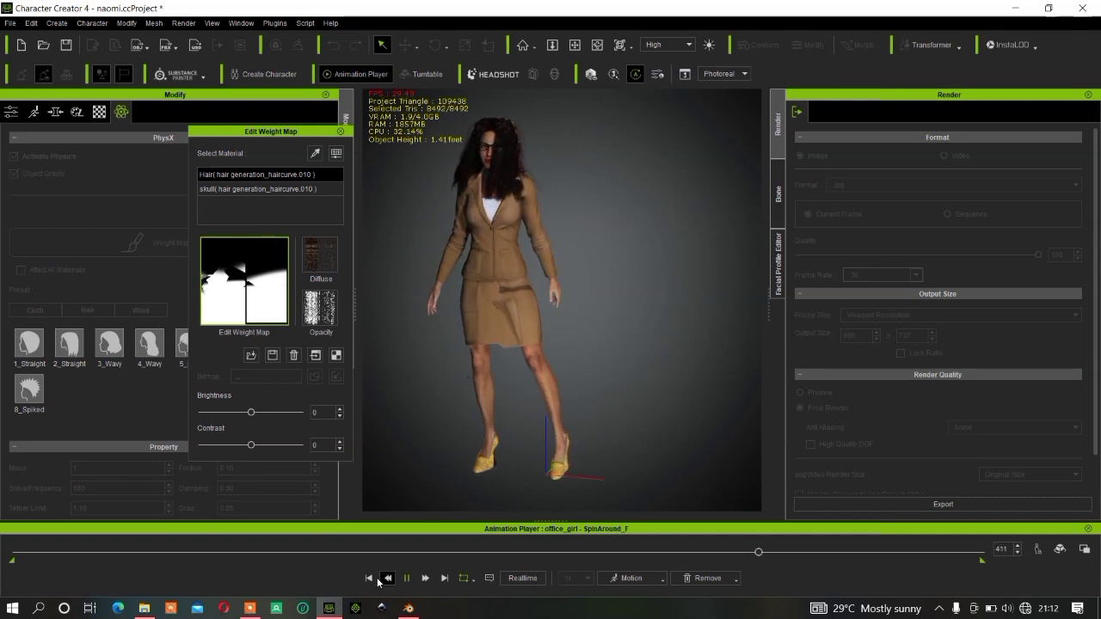
- Move the weight map editor off the presets, apply the 4_Wavy hair preset, and test it with the animation before rewinding
drag(246, 135, 332, 135)
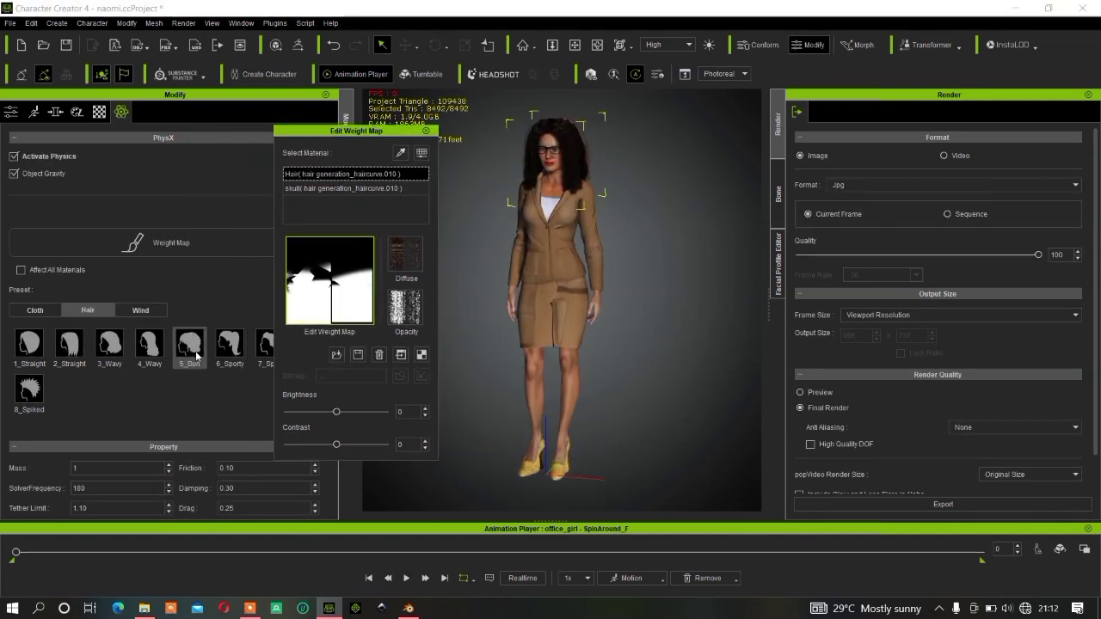
click(150, 348)
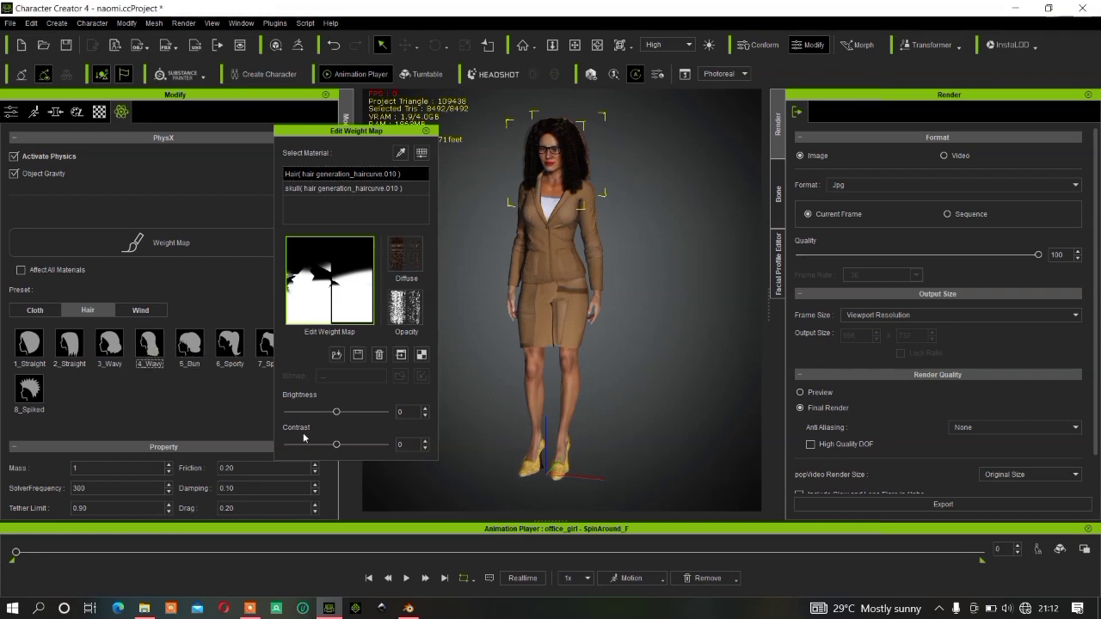
click(406, 579)
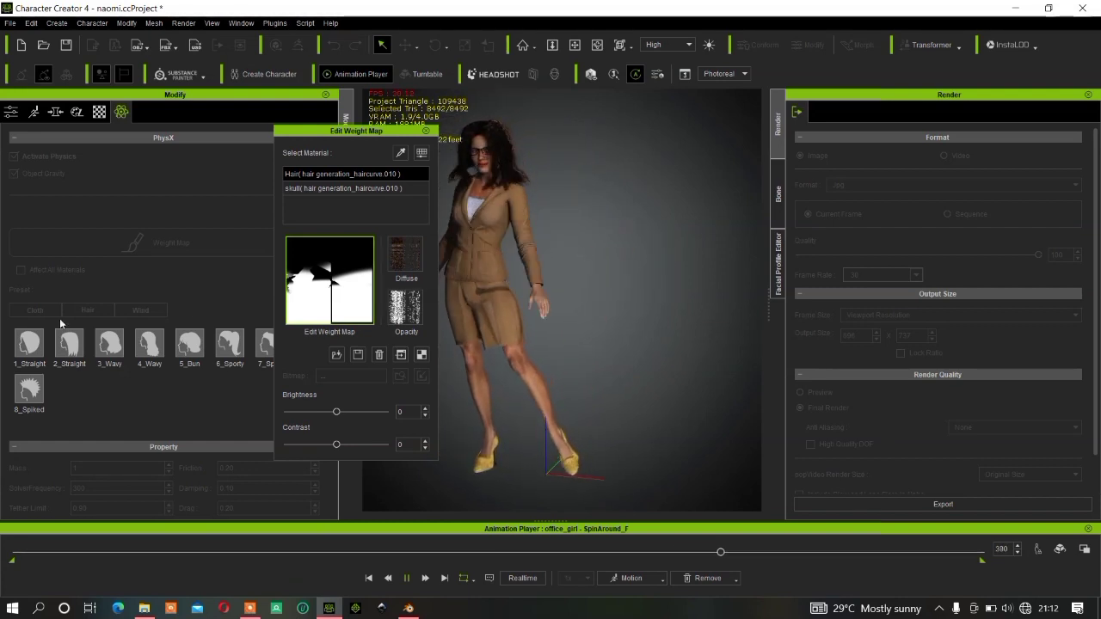
click(368, 578)
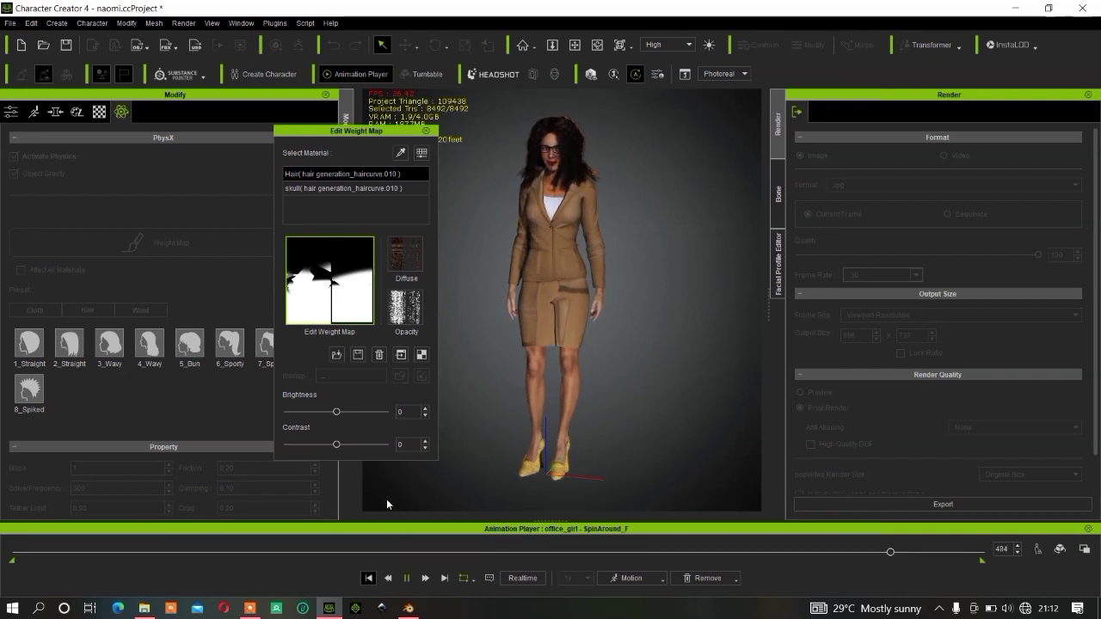